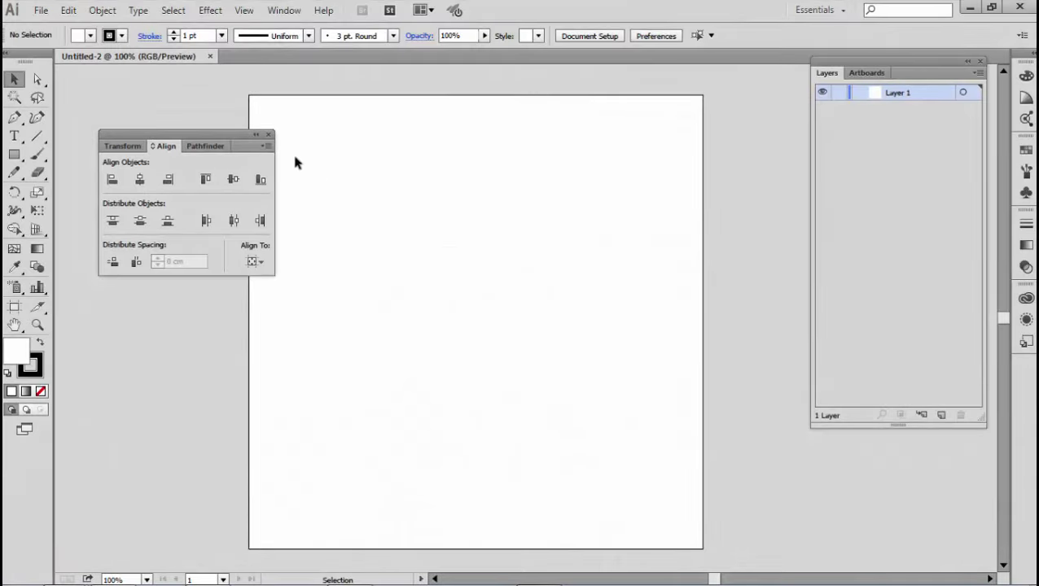
- Draw a tall rectangle near the artboard centre with a 12 pt black outline
left_click(22, 153)
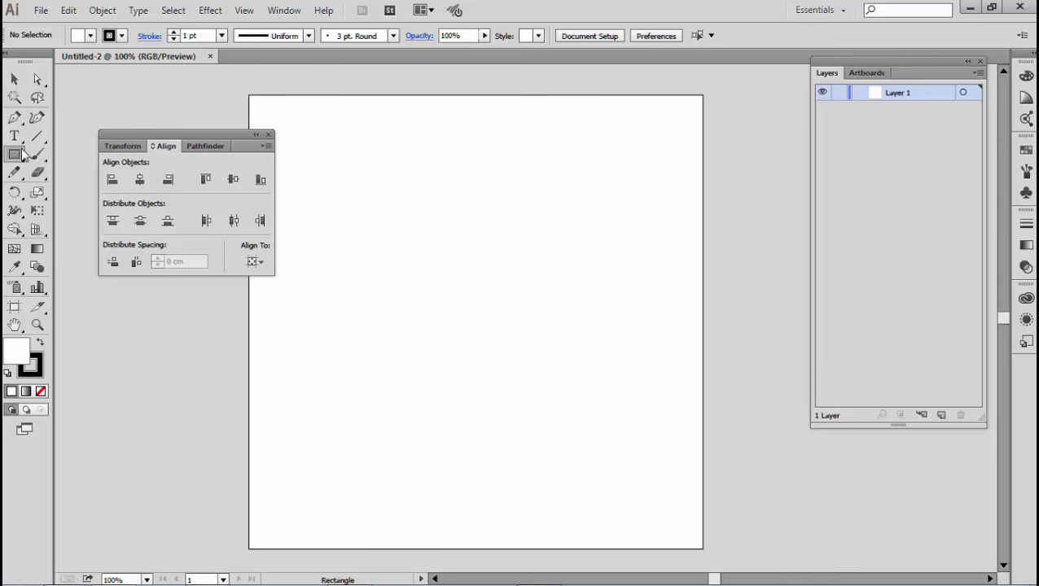
left_click_drag(399, 230, 502, 417)
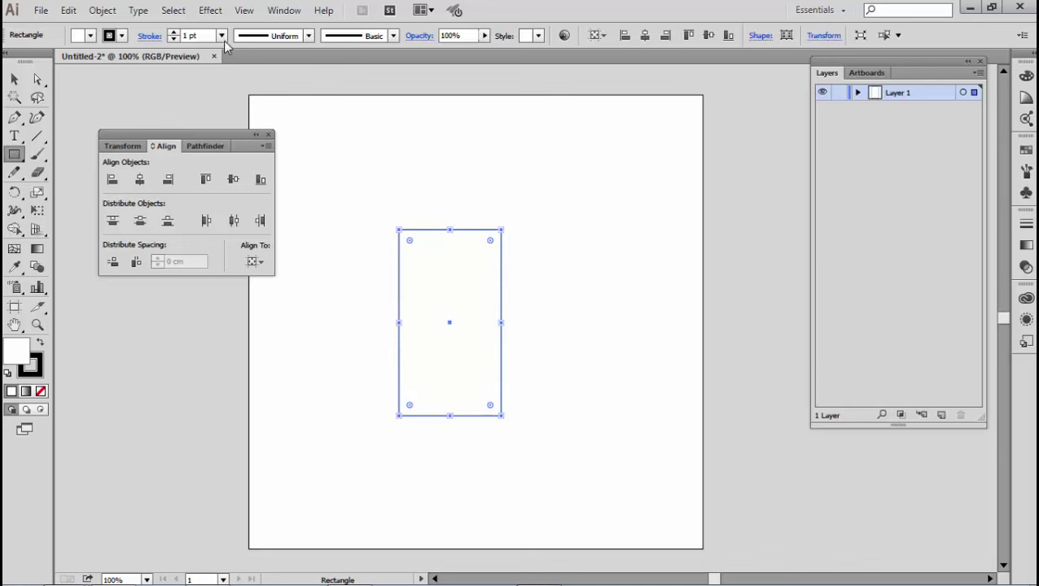
left_click(220, 35)
left_click(235, 322)
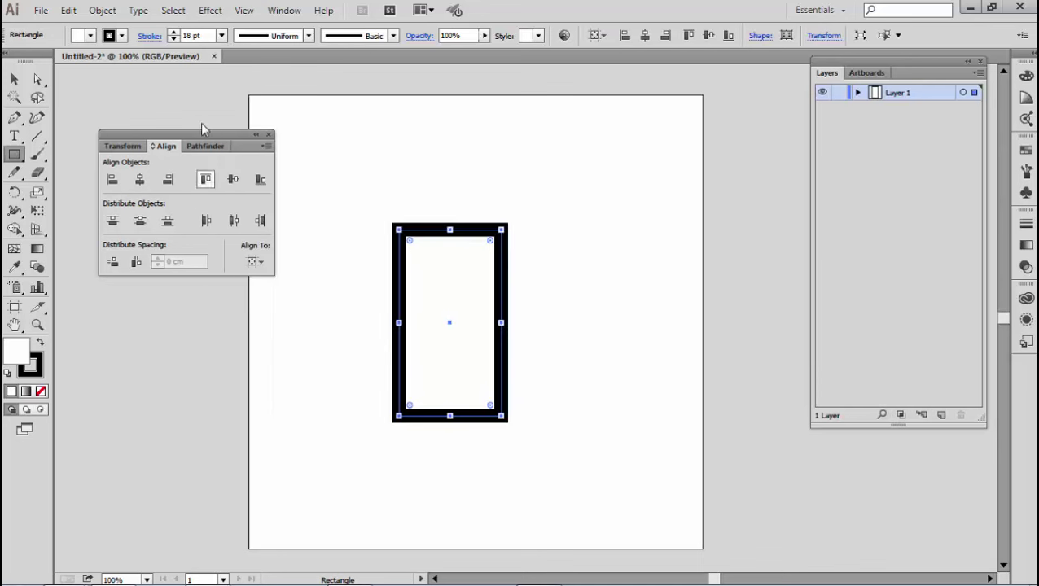
left_click(221, 35)
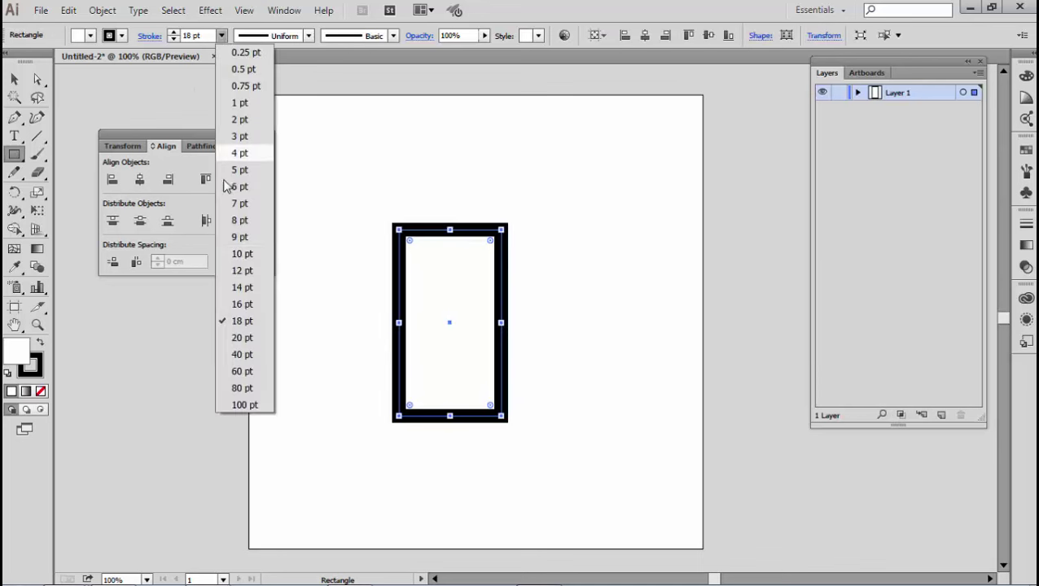
left_click(233, 302)
left_click(221, 35)
left_click(234, 269)
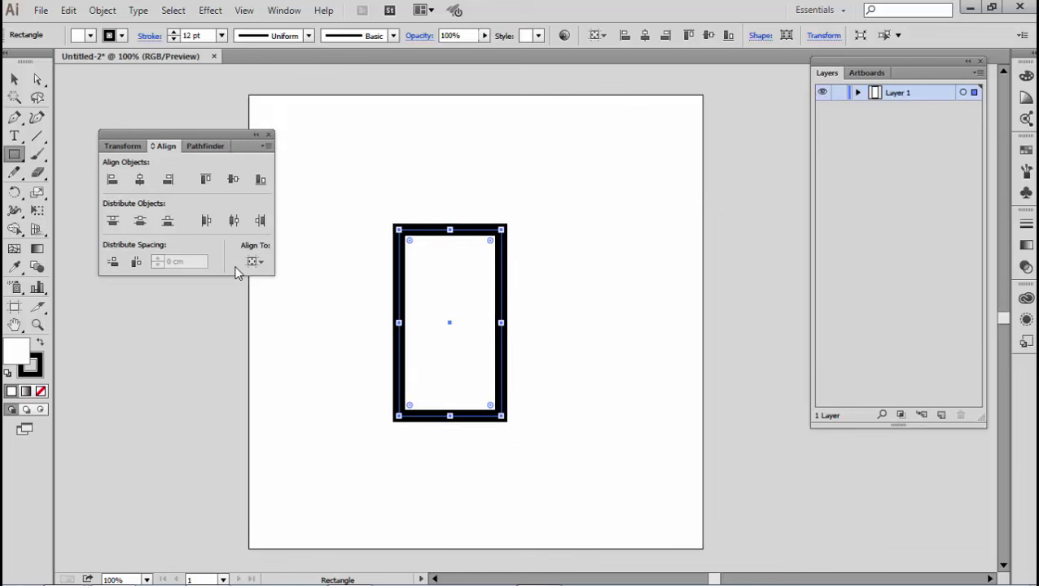
- Centre the rectangle horizontally on the artboard and reselect it
left_click(15, 82)
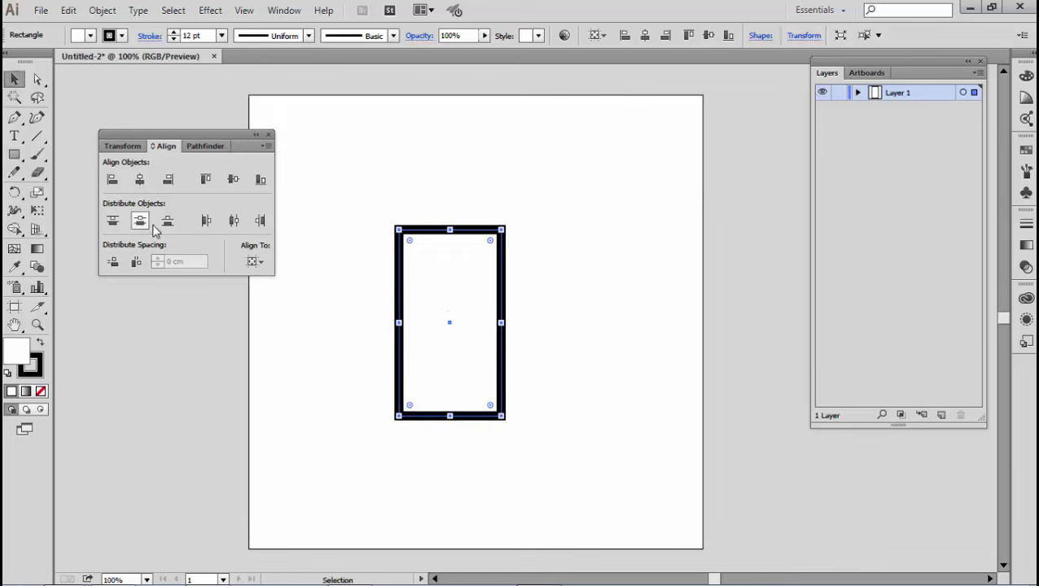
left_click(140, 179)
left_click(389, 173)
scroll(510, 195, "down", 2)
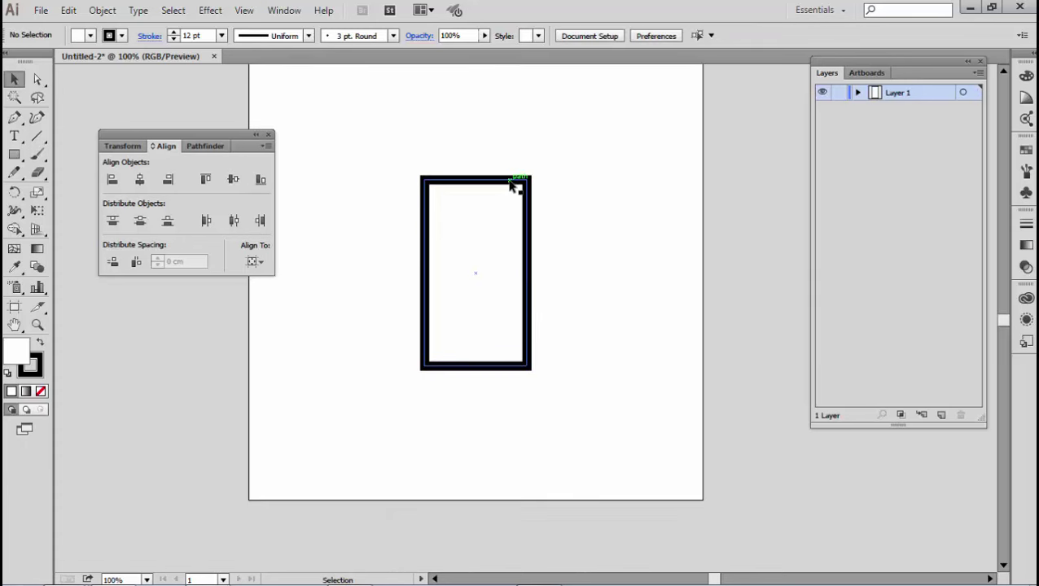
left_click_drag(511, 185, 481, 205)
- Taper the rectangle with Perspective Distort so it is wider at the top
left_click(38, 211)
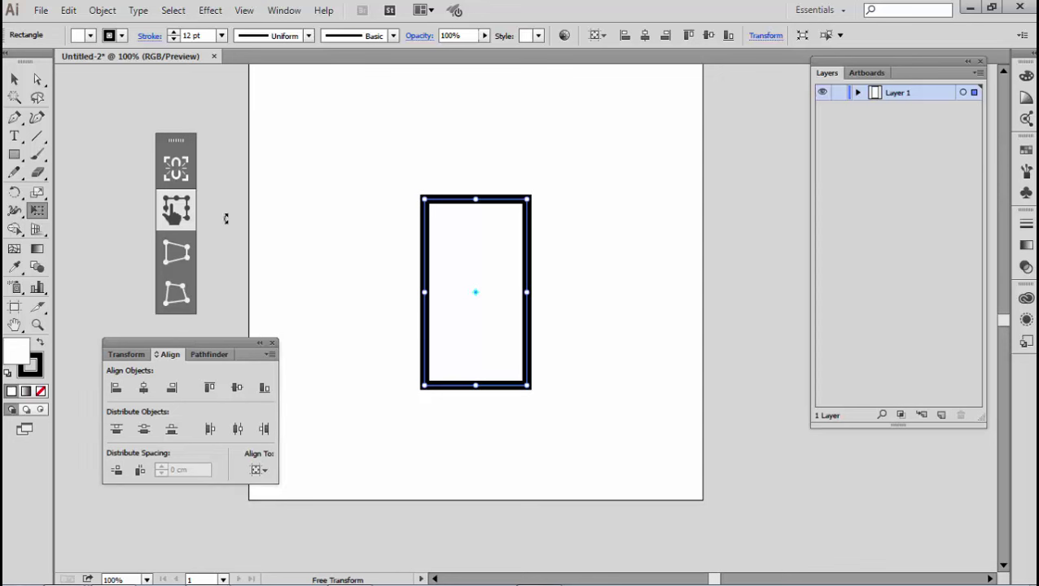
left_click(175, 255)
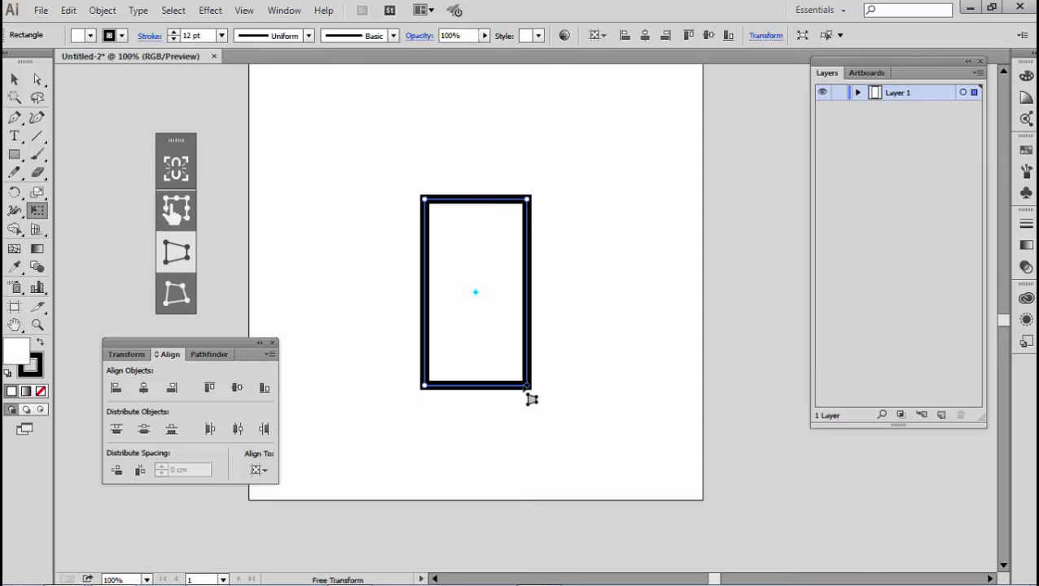
left_click_drag(530, 398, 526, 399)
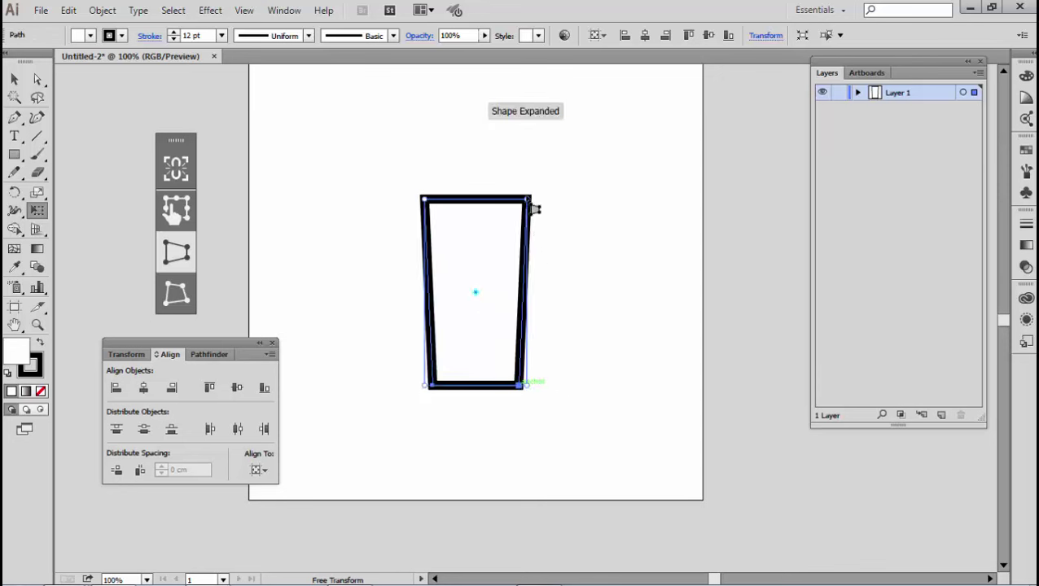
left_click_drag(533, 209, 545, 202)
key("v")
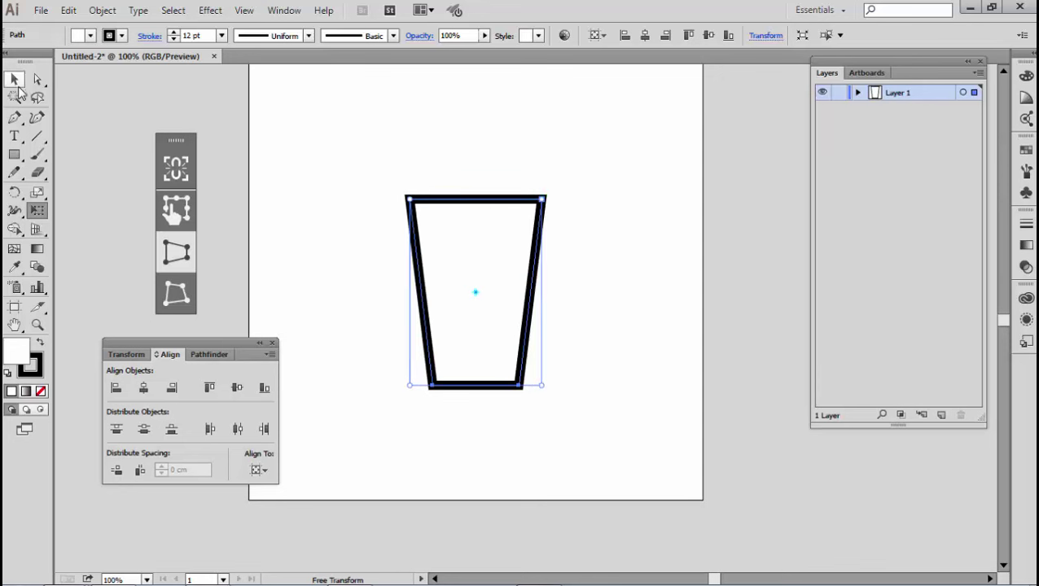
- Lower the tapered shape's top edge to make the cup shorter
left_click(350, 176)
mouse_move(468, 169)
left_mouse_down()
mouse_move(515, 225)
mouse_move(476, 227)
mouse_move(495, 243)
left_mouse_up()
left_click(473, 201)
- Draw a wide, thin rim bar across the top of the cup
left_click(14, 154)
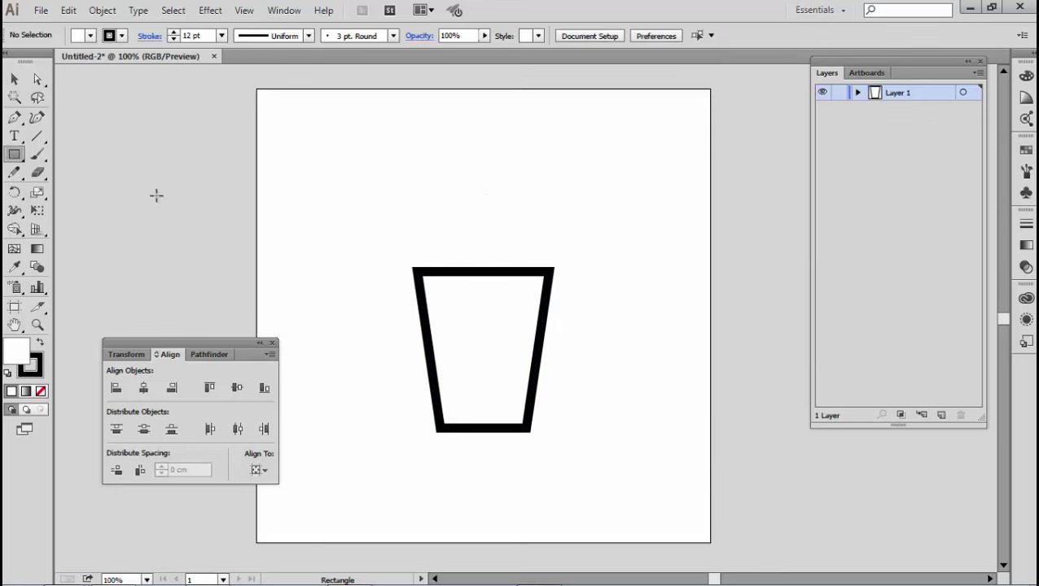
scroll(446, 279, "up", 1)
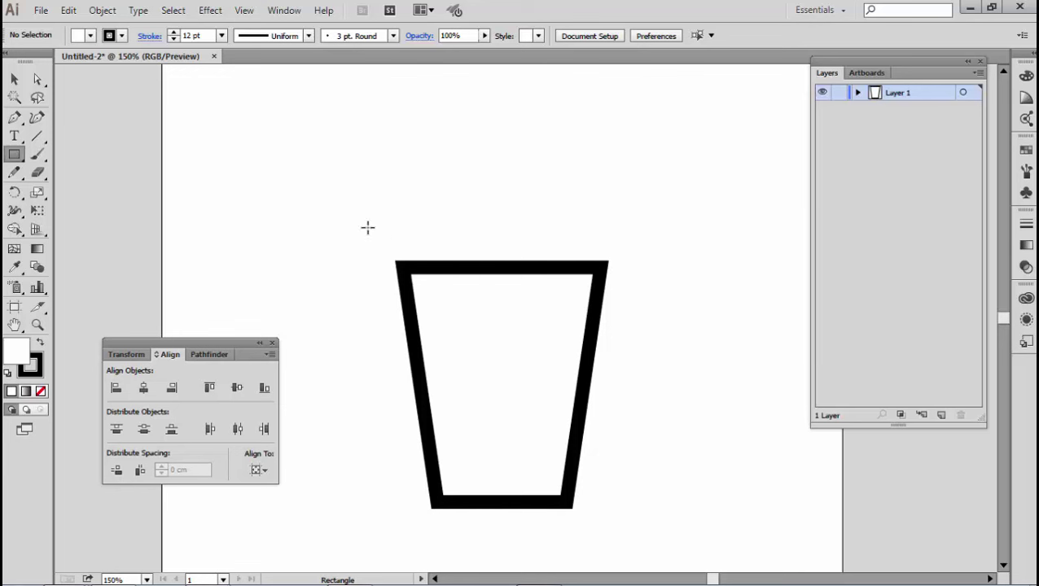
left_click_drag(367, 227, 623, 266)
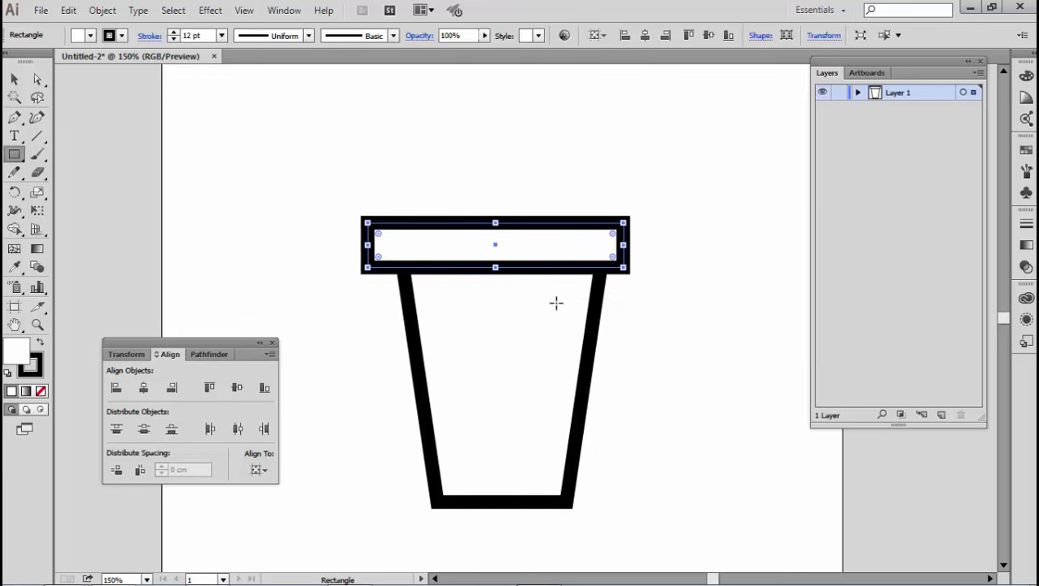
left_click(13, 80)
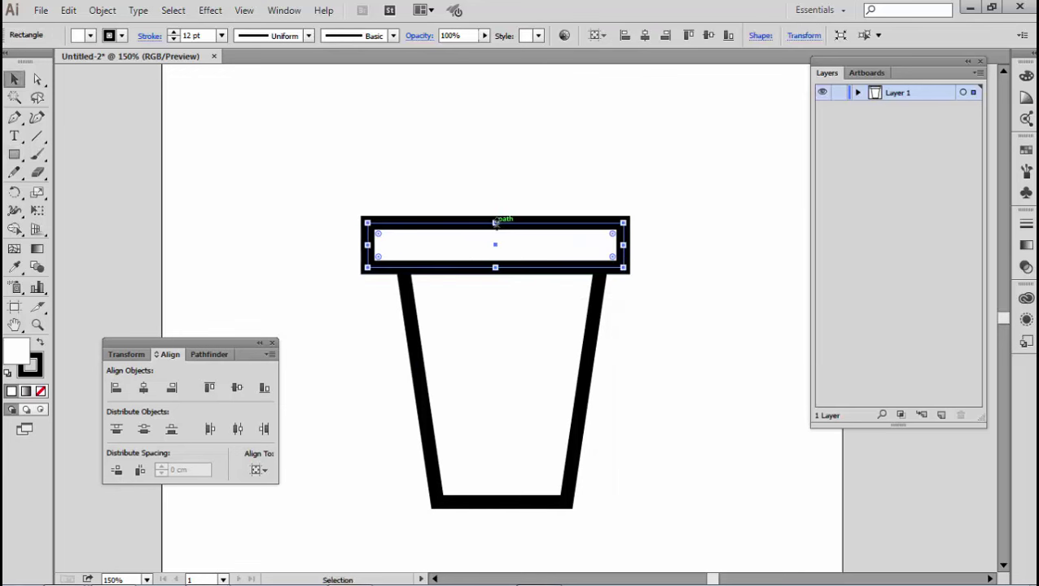
left_click_drag(495, 221, 495, 237)
left_click(497, 205)
- Draw a taller box, about 6.23 cm wide, above the rim bar
key("ctrl+minus")
key("ctrl+minus")
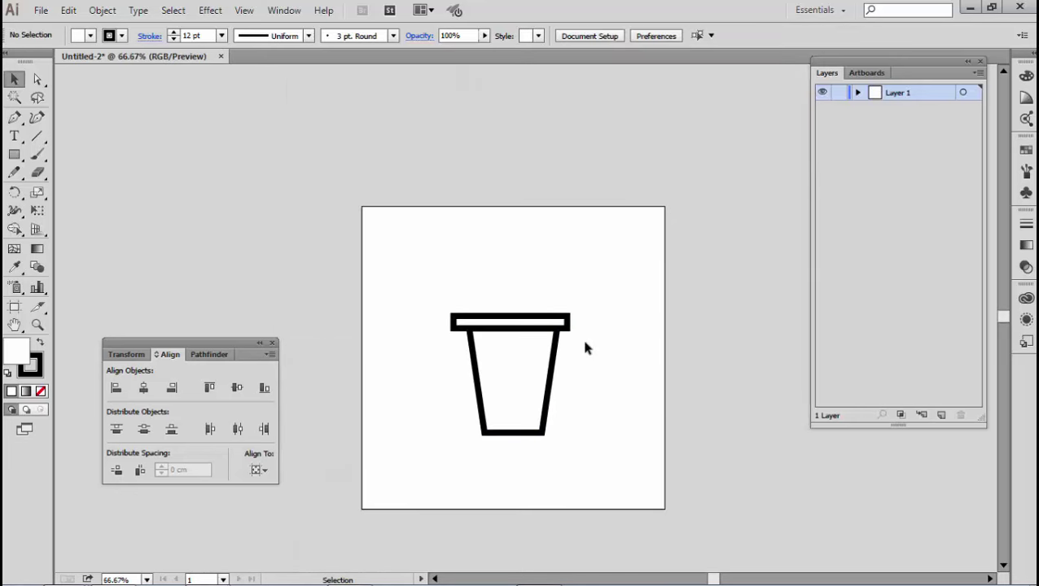
scroll(585, 330, "up", 2)
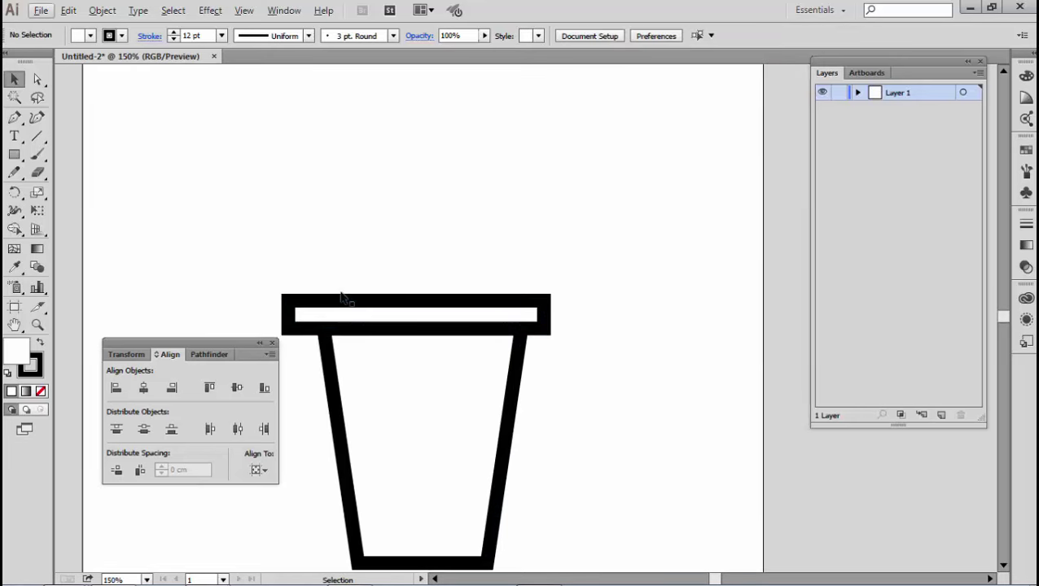
left_click(341, 298)
scroll(371, 262, "down", 1)
scroll(372, 263, "up", 1)
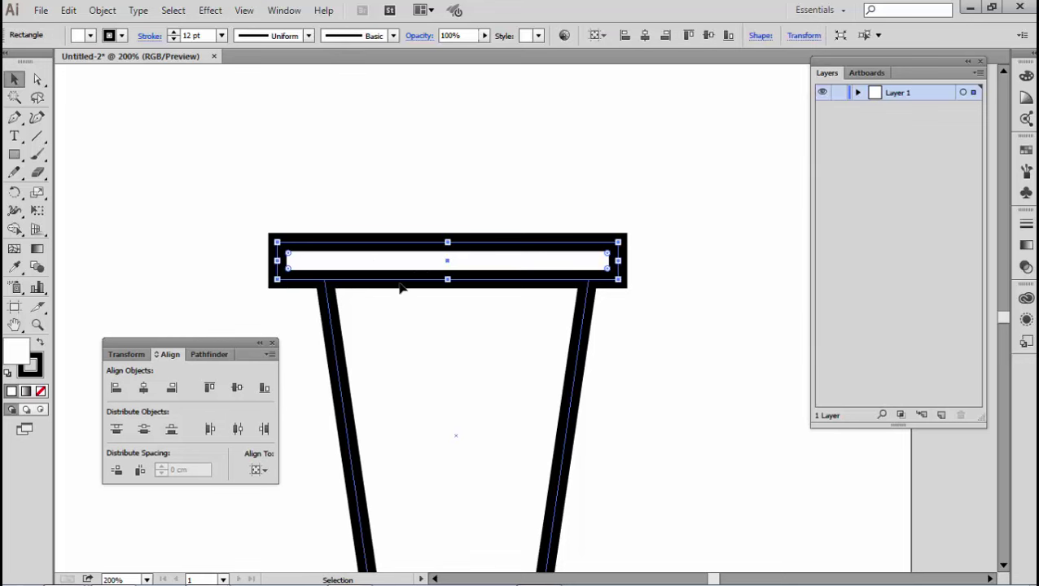
scroll(401, 227, "up", 2)
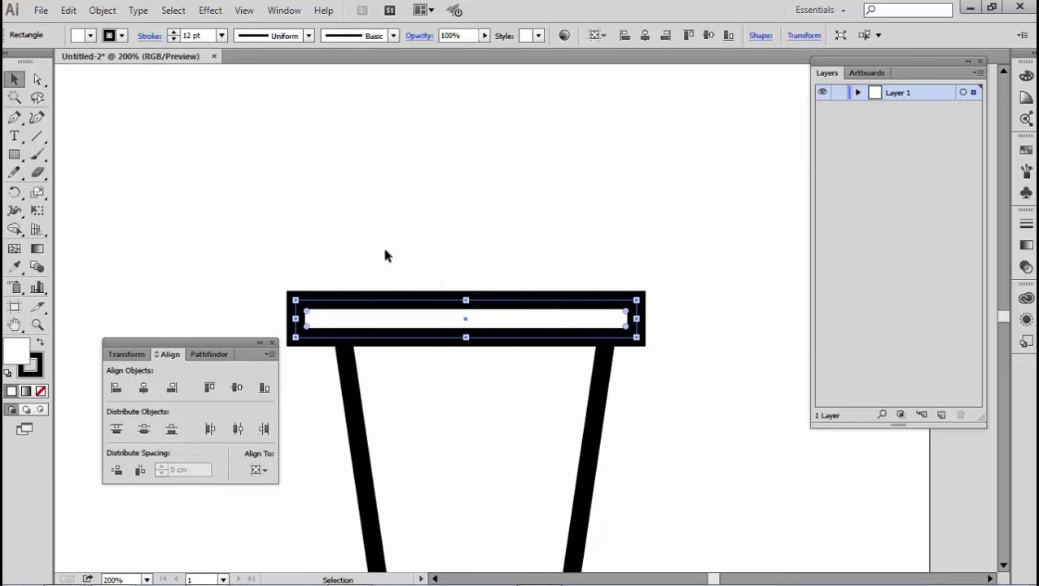
left_click(386, 255)
key("m")
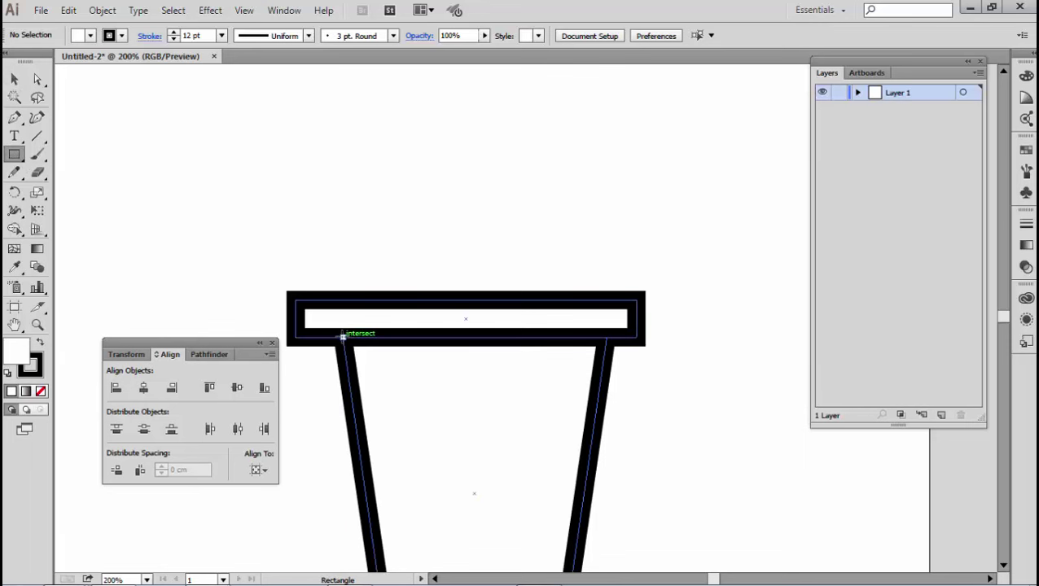
mouse_move(343, 335)
left_mouse_down()
mouse_move(612, 235)
mouse_move(612, 218)
left_mouse_up()
- Send the taller box behind the rim bar
left_click(15, 79)
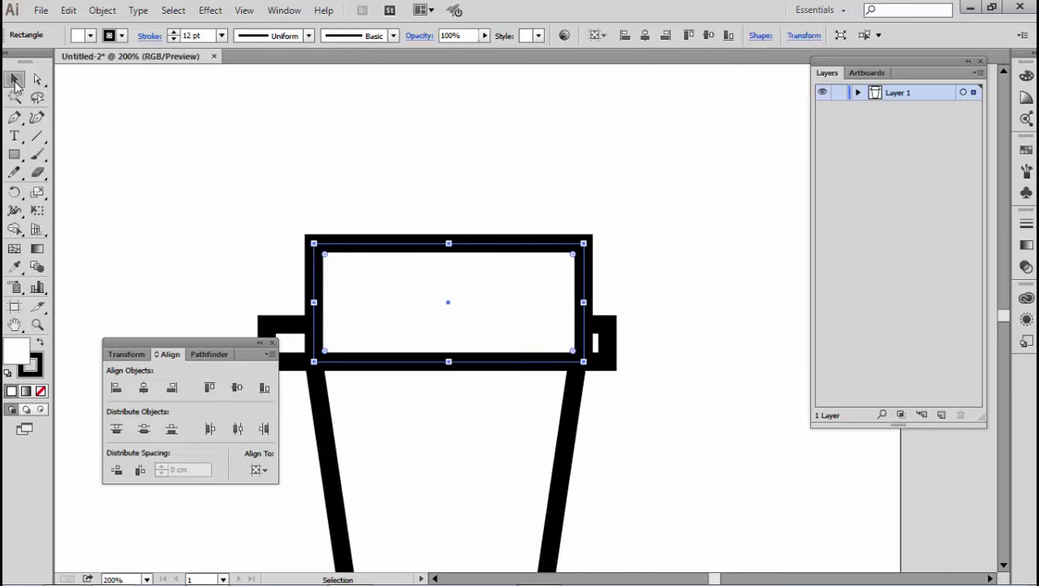
right_click(461, 214)
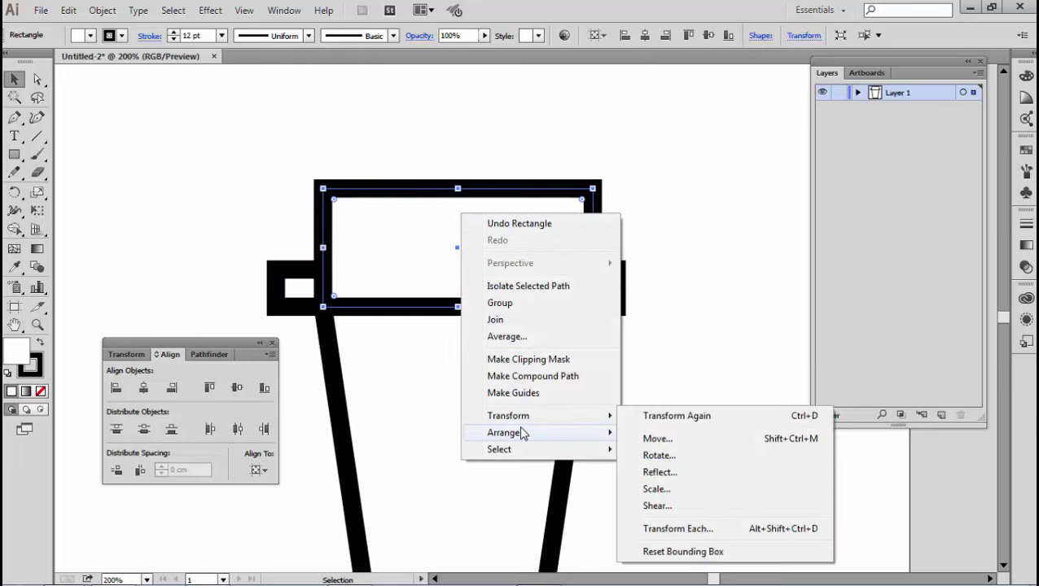
mouse_move(505, 432)
left_click(647, 466)
left_click(668, 298)
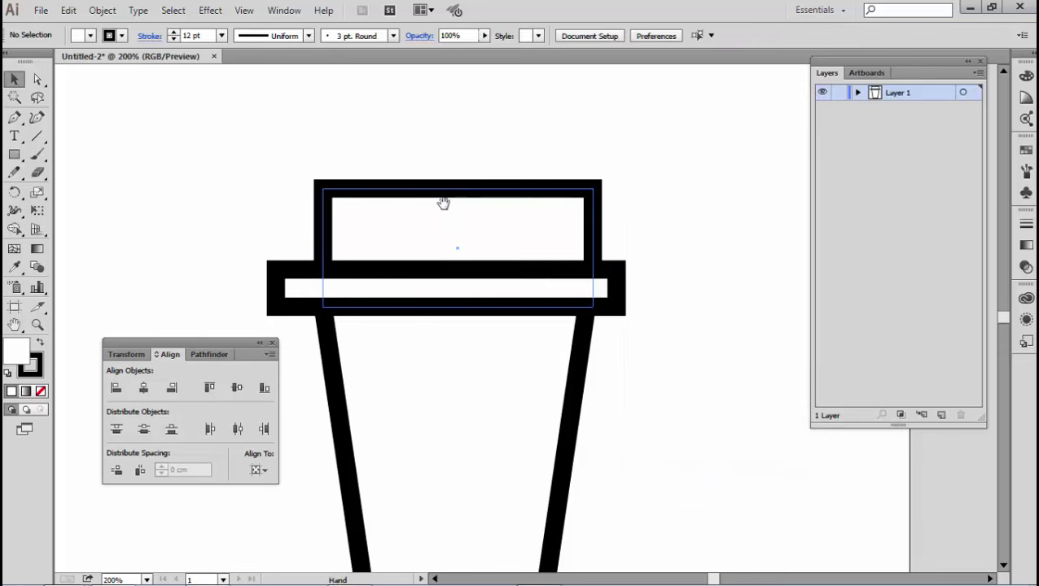
left_click_drag(442, 202, 423, 276)
left_click(426, 281)
left_click(107, 156)
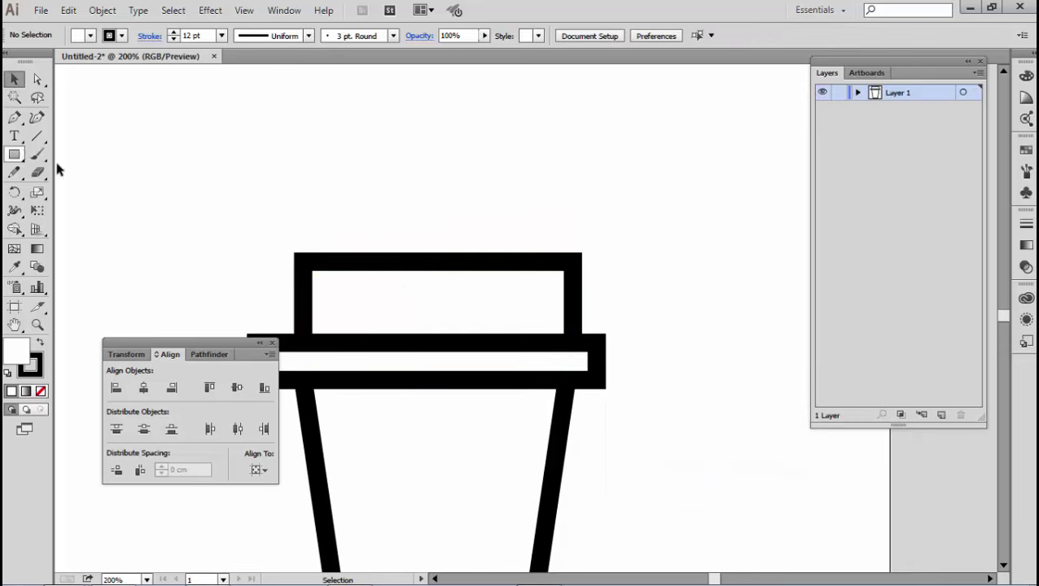
left_click(326, 279)
- Add a smaller box, about 4.22 cm wide, on top and centre it horizontally
left_click(14, 154)
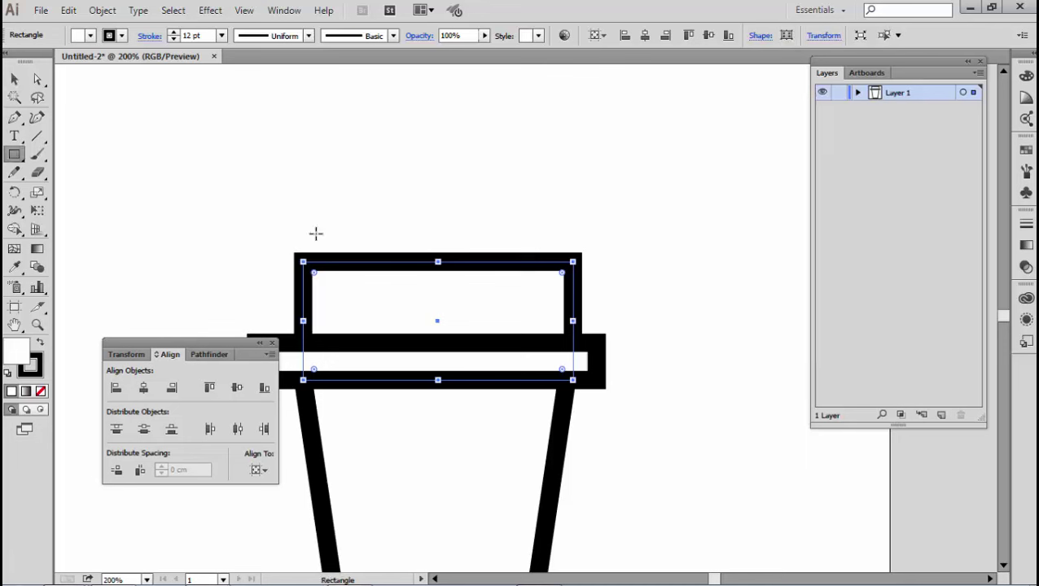
left_click_drag(364, 198, 546, 261)
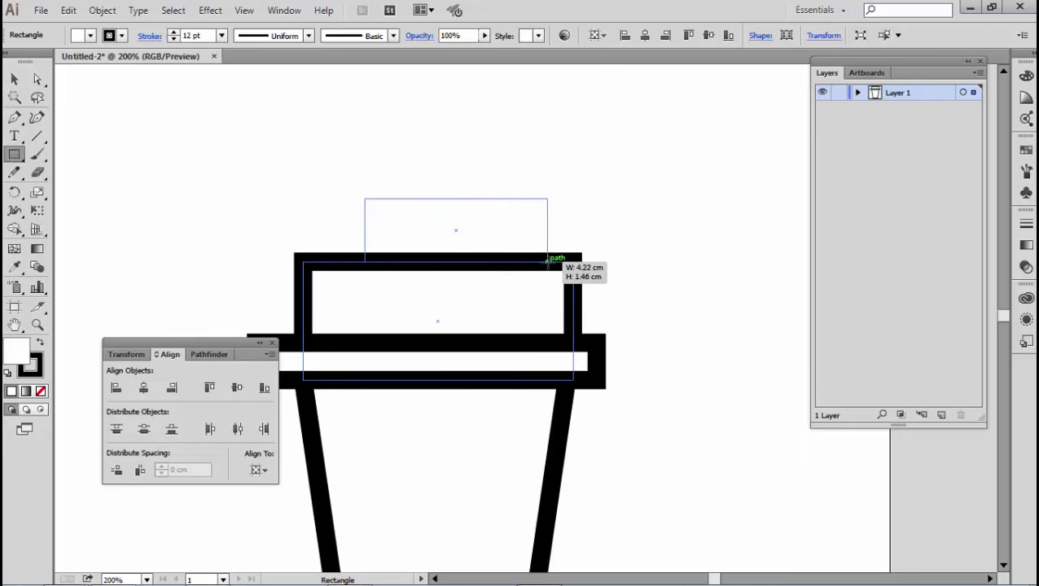
left_click(14, 79)
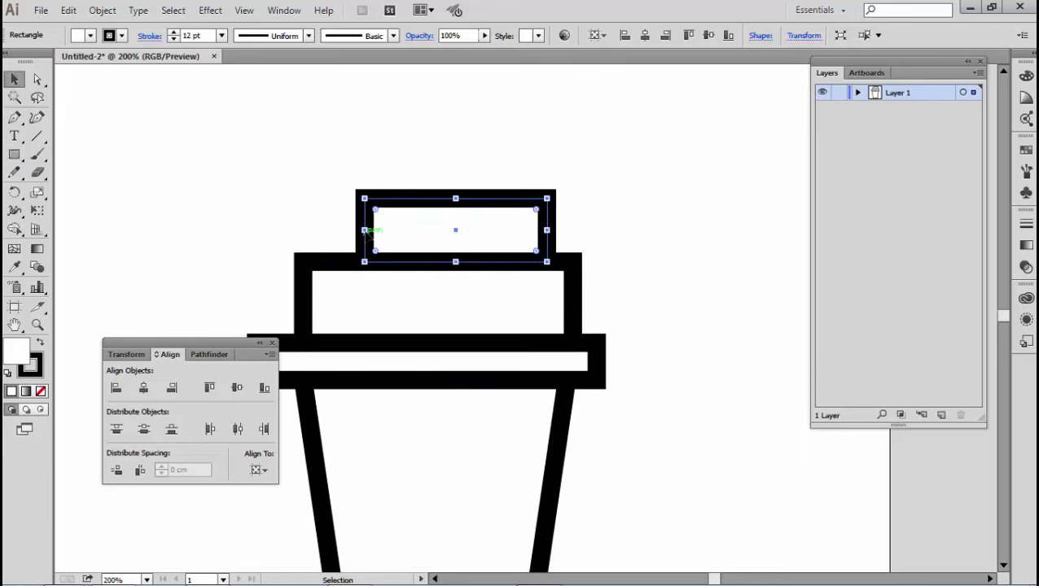
left_click_drag(368, 231, 362, 232)
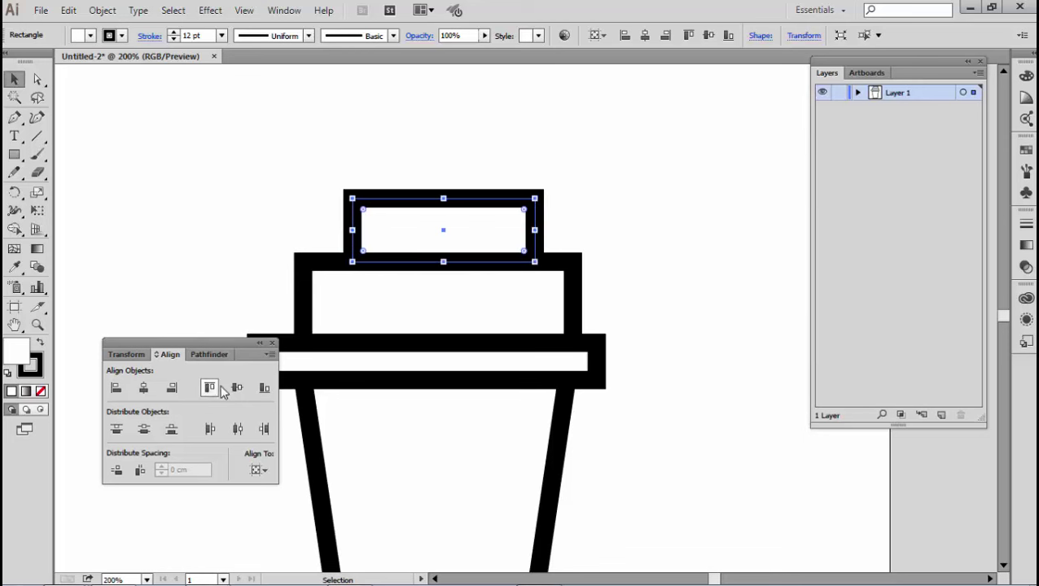
left_click(143, 388)
- Check the full cup layout, then zoom in on the selected small top box
key("ctrl+minus")
scroll(591, 342, "down", 3)
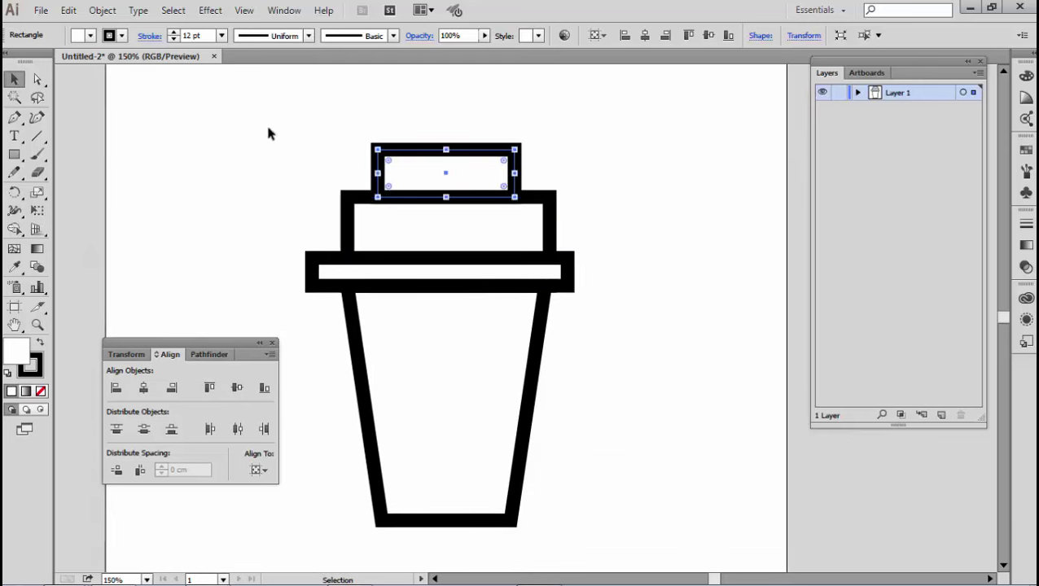
left_click_drag(268, 132, 319, 415)
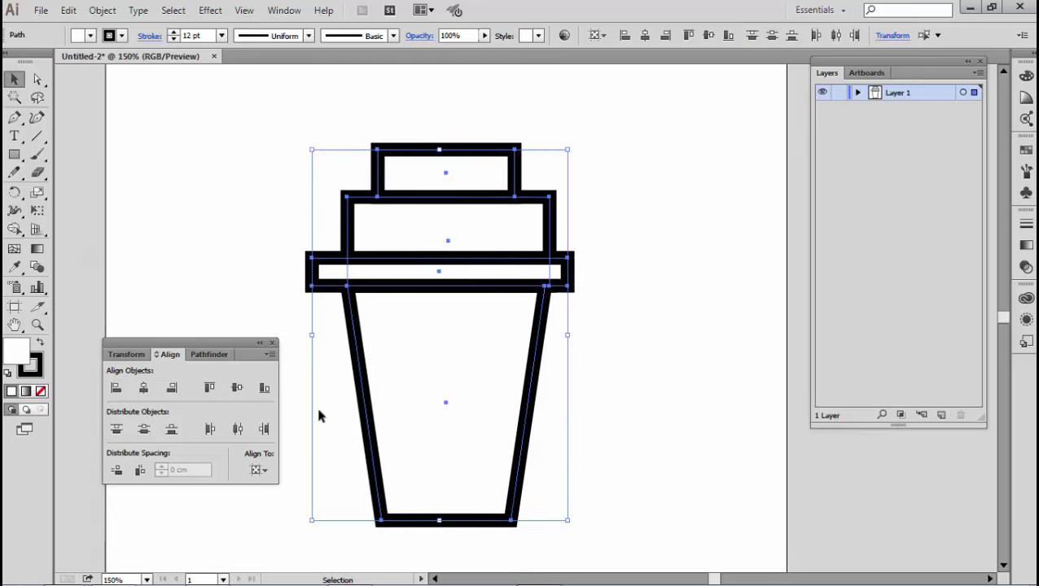
left_click(634, 210)
key("ctrl+minus")
key("ctrl+minus")
key("ctrl+1")
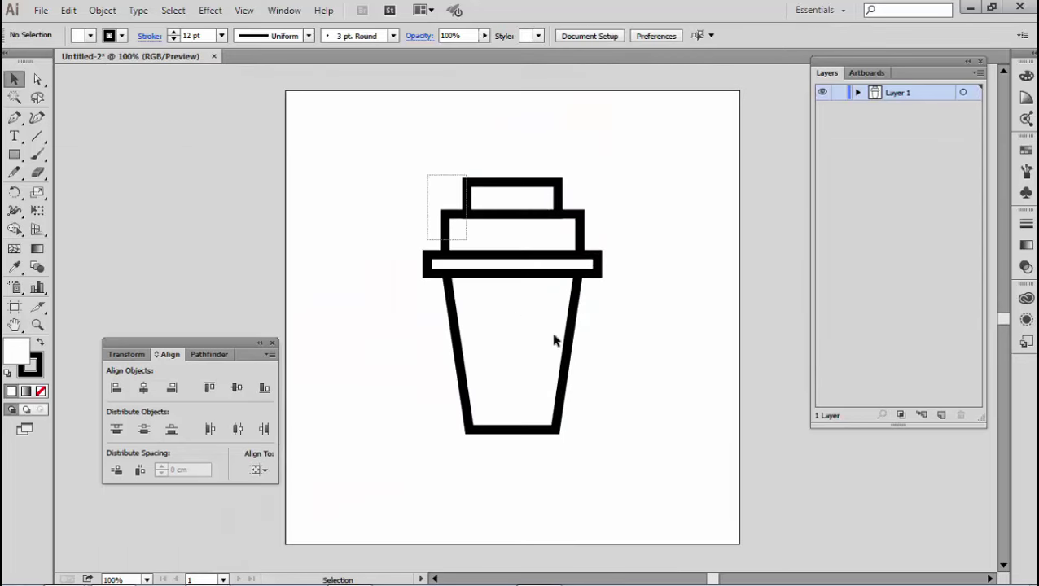
left_click_drag(426, 175, 553, 340)
left_click(586, 202)
key("ctrl+plus")
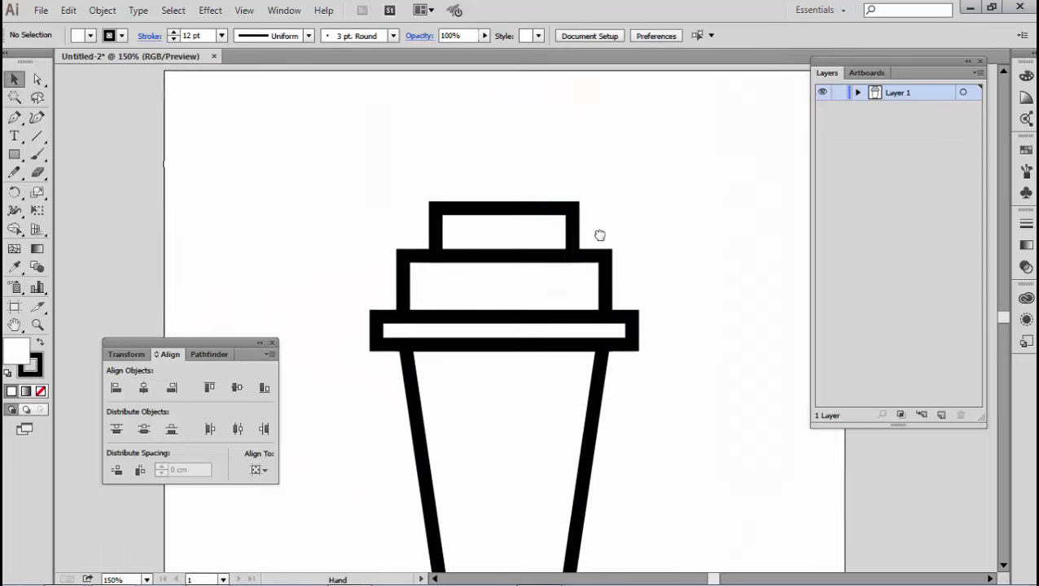
left_click(556, 232)
key("ctrl+plus")
- Round the top corners of the top box and the middle box
left_click(37, 79)
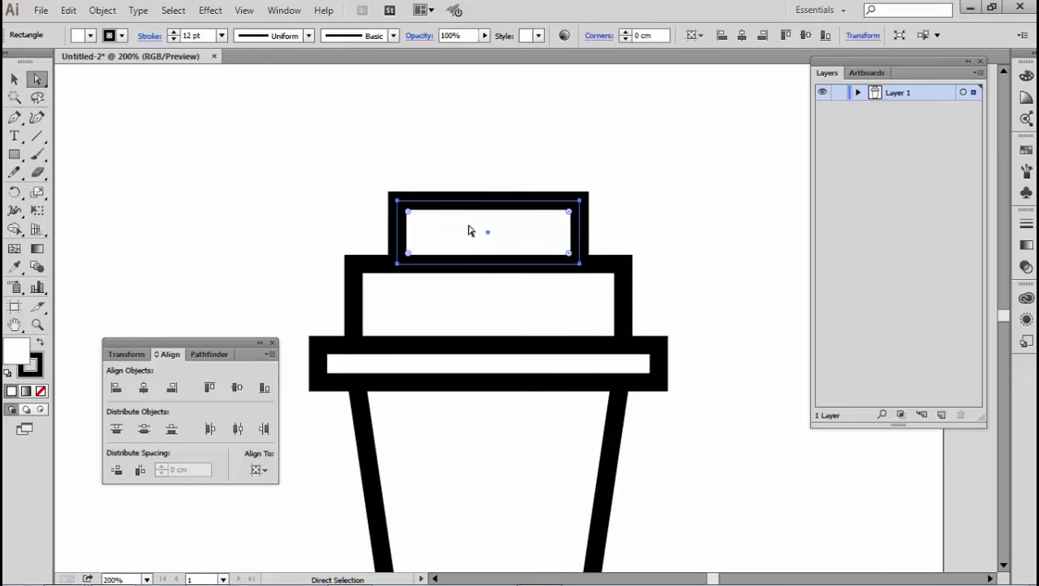
left_click(580, 203)
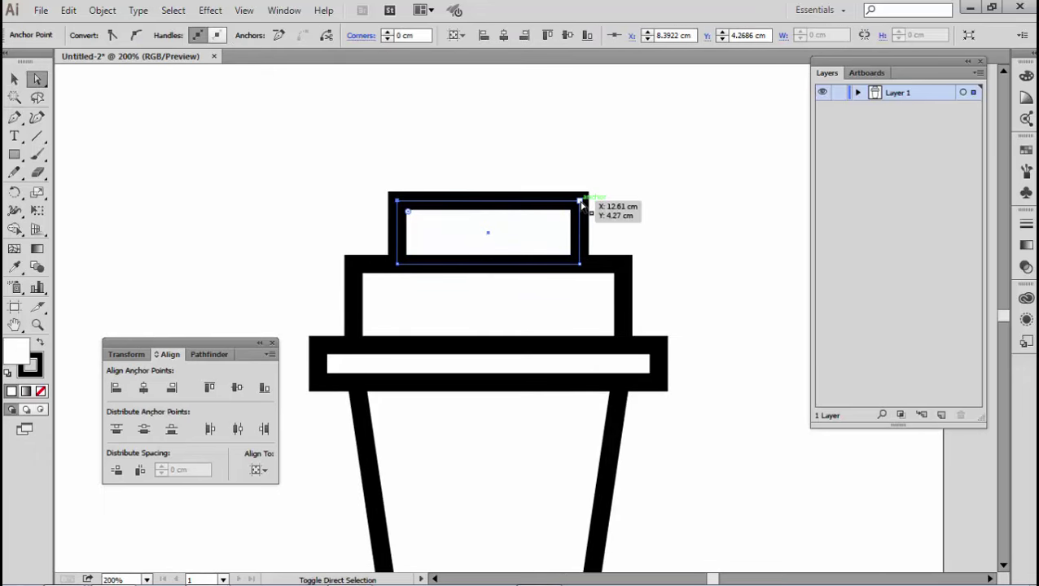
left_click(581, 201, "shift")
left_click_drag(569, 214, 547, 248)
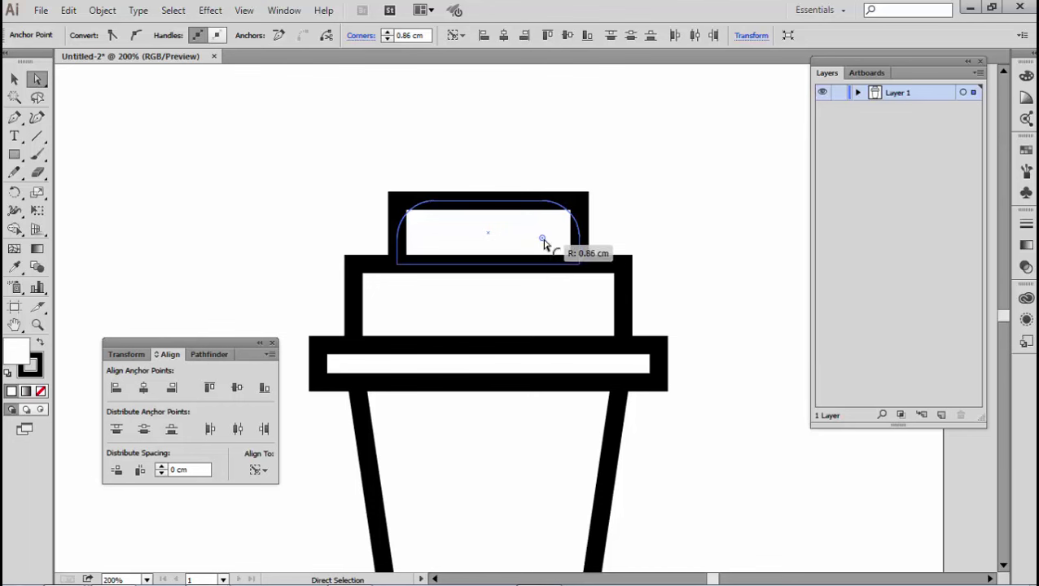
left_click(503, 312)
left_click(352, 265)
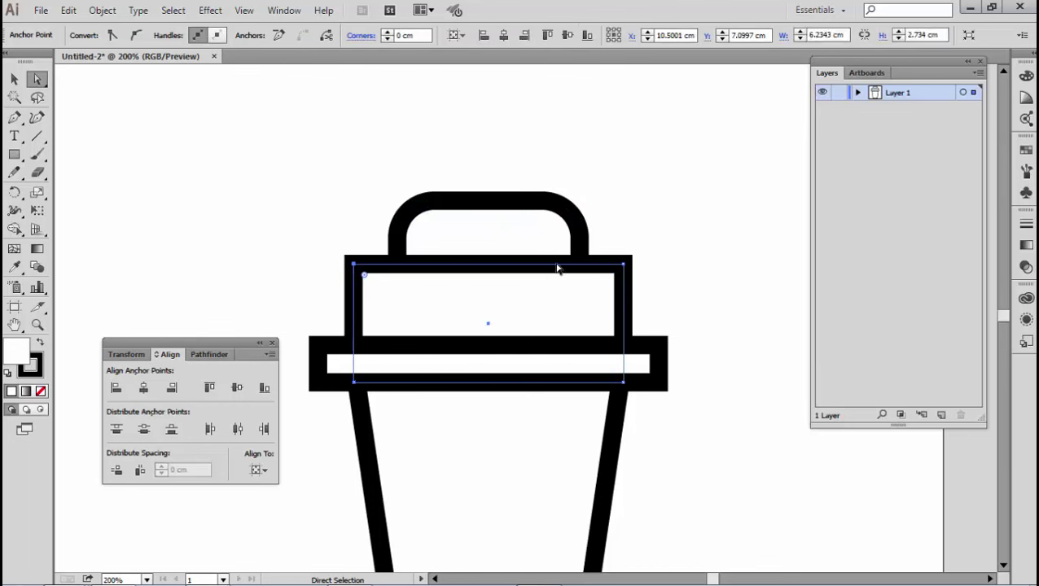
left_click(624, 266, "shift")
mouse_move(613, 275)
left_mouse_down()
mouse_move(575, 324)
mouse_move(590, 306)
left_mouse_up()
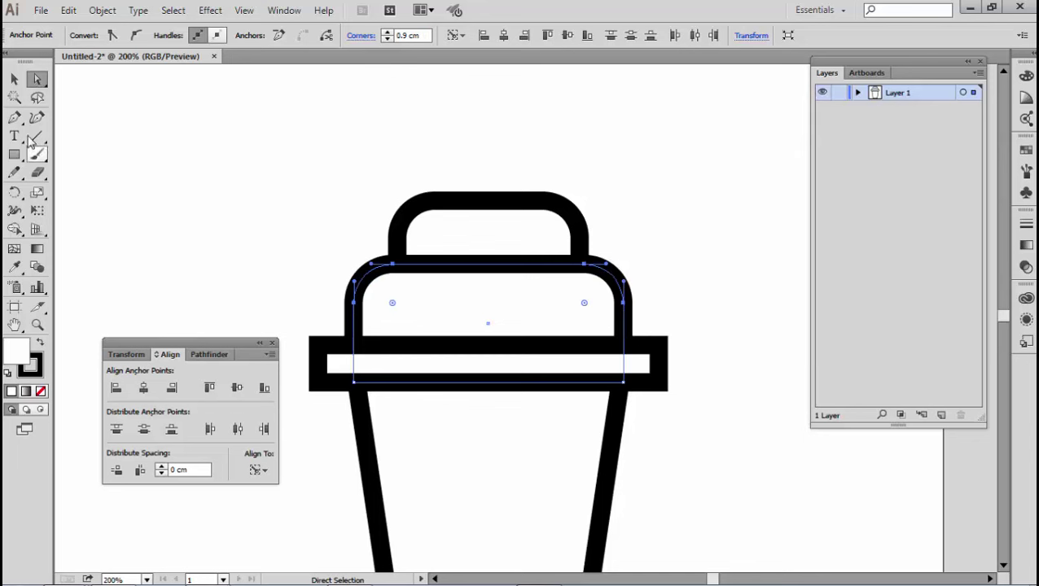
- Resize the rim band to 1.72 cm tall
left_click(14, 79)
left_click(239, 178)
key("ctrl+1")
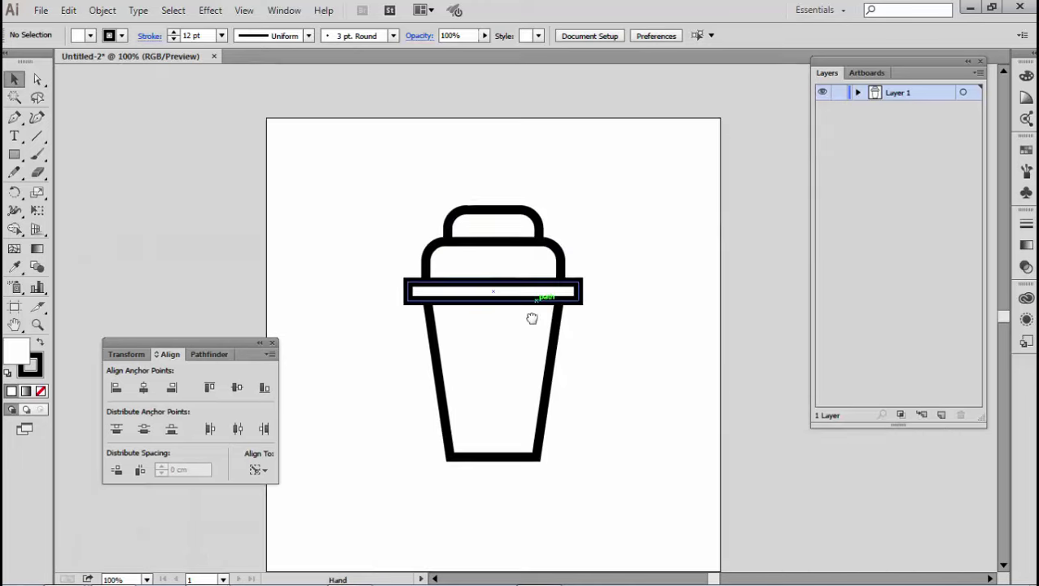
key("ctrl+plus")
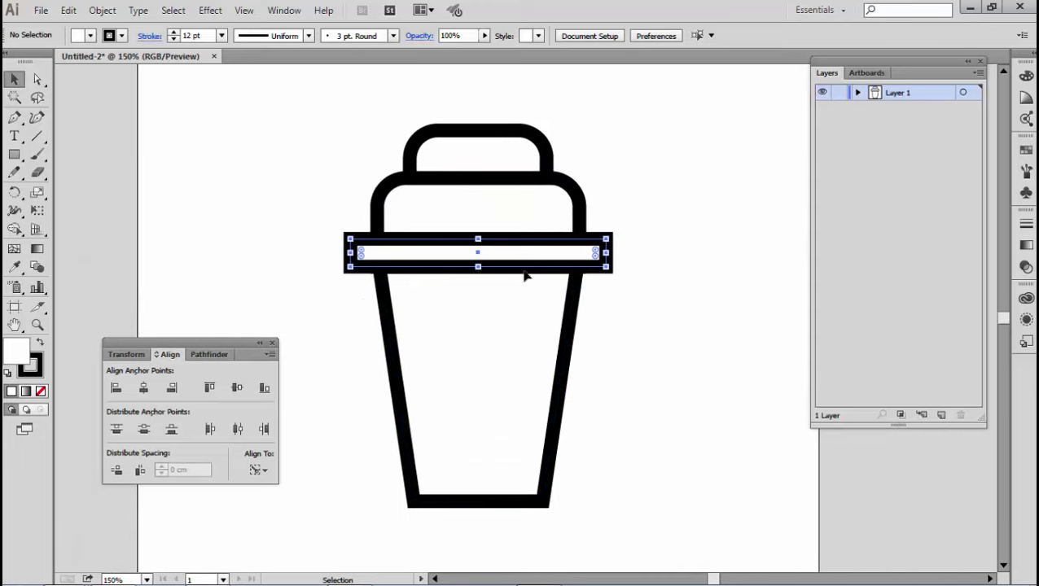
left_click(524, 272)
left_click_drag(478, 272, 479, 320)
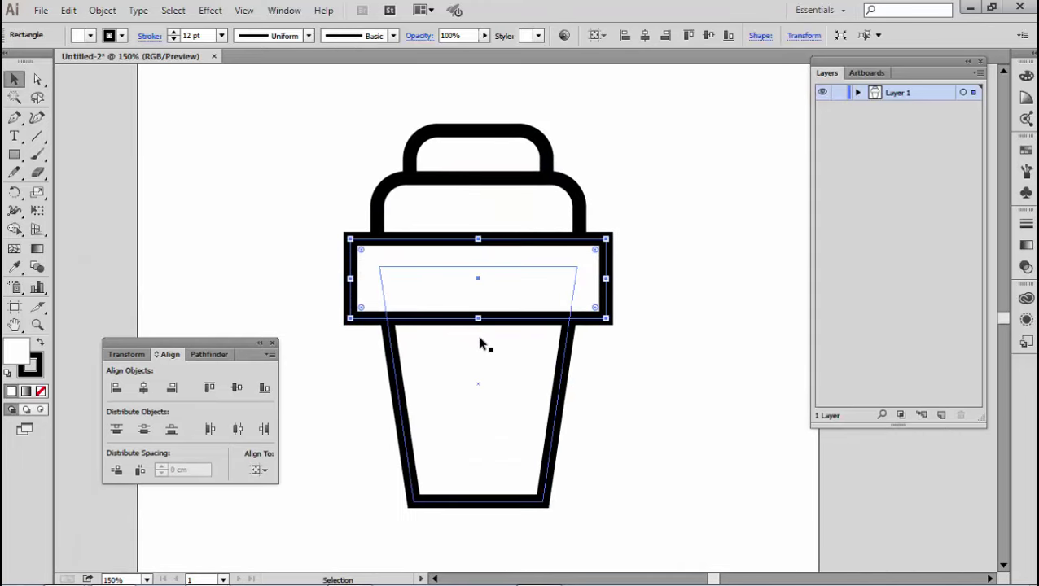
left_click(626, 347)
left_click_drag(647, 336, 660, 335)
left_click(507, 306)
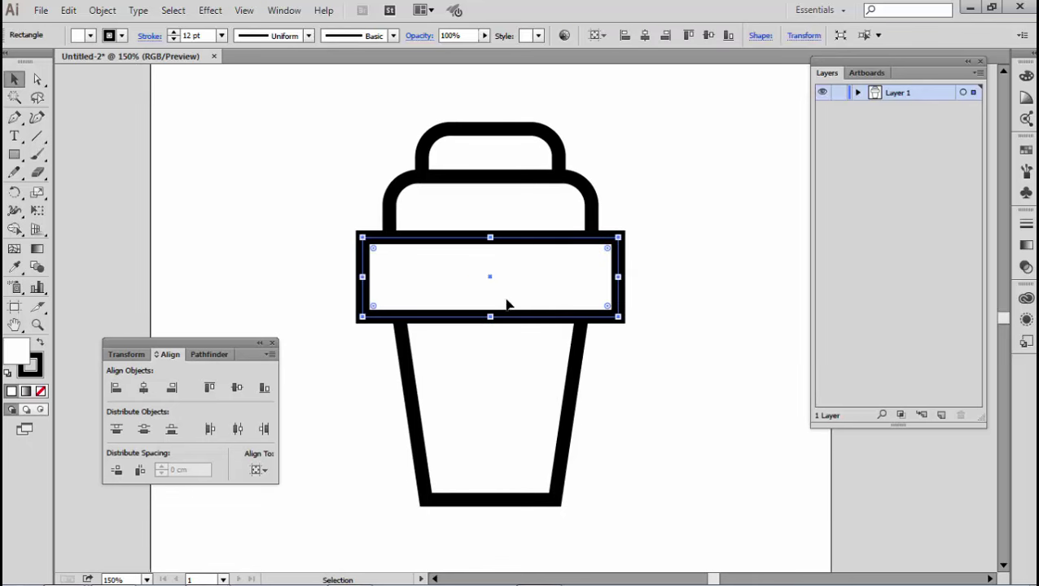
left_click_drag(490, 317, 491, 295)
- Pull the cup body's top edge down so it tucks under the rim
left_click(593, 312)
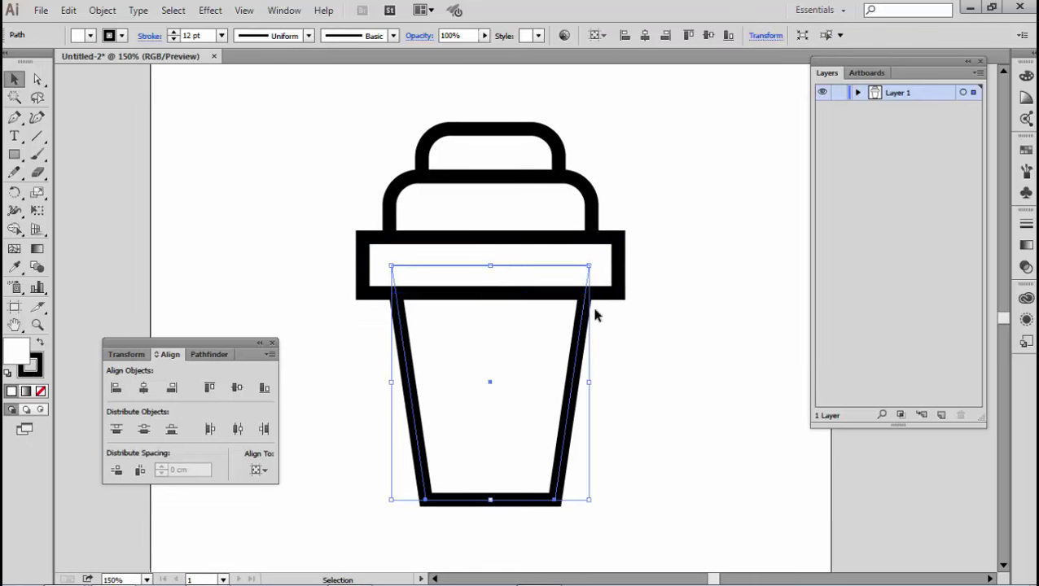
scroll(487, 274, "up", 1)
left_click_drag(494, 264, 494, 298)
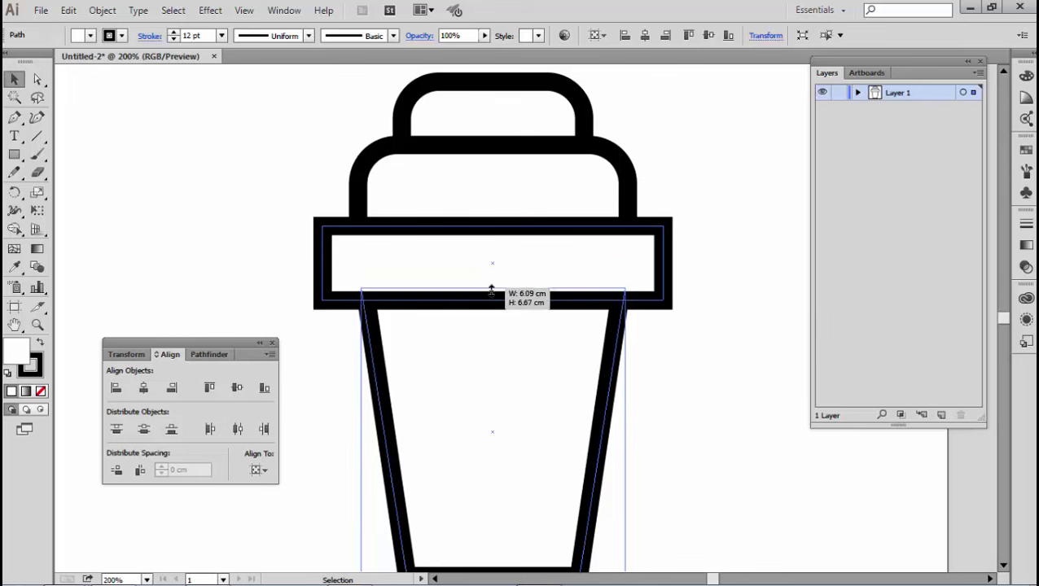
left_click(643, 354)
scroll(643, 354, "down", 2)
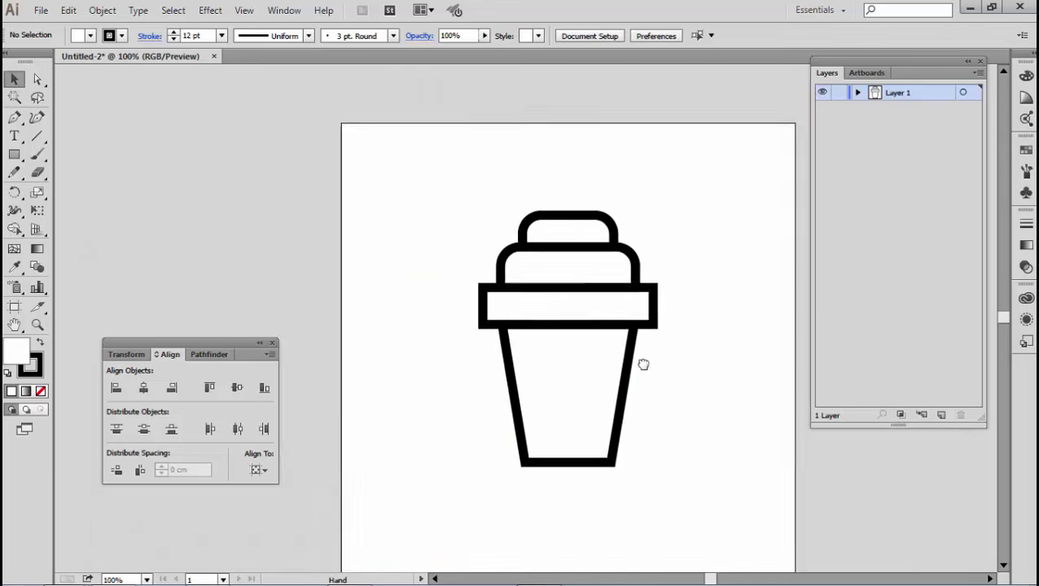
scroll(585, 348, "up", 1)
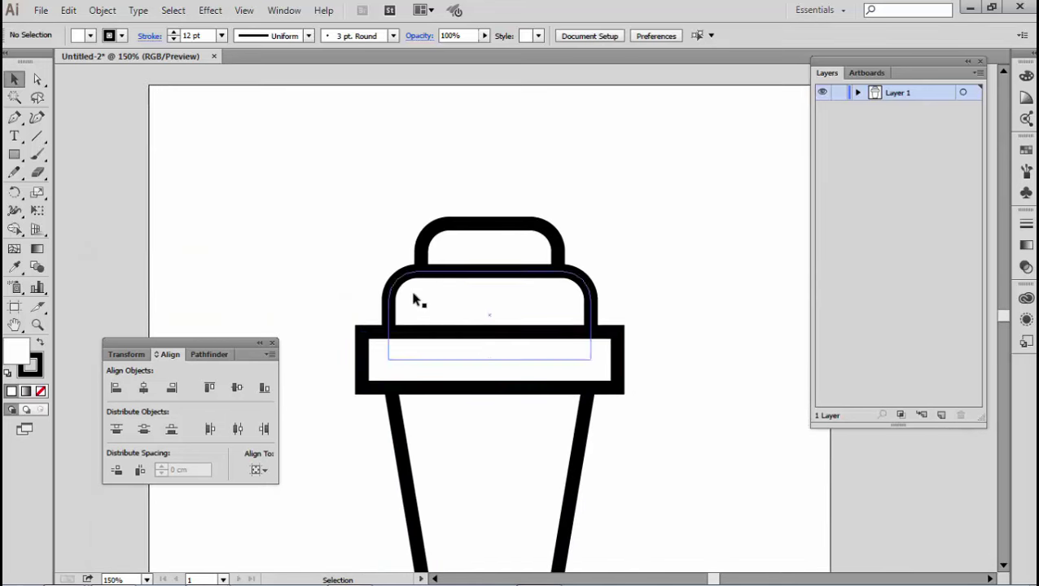
- Round the corners of the rim band
left_click(395, 357)
left_click_drag(372, 341, 379, 351)
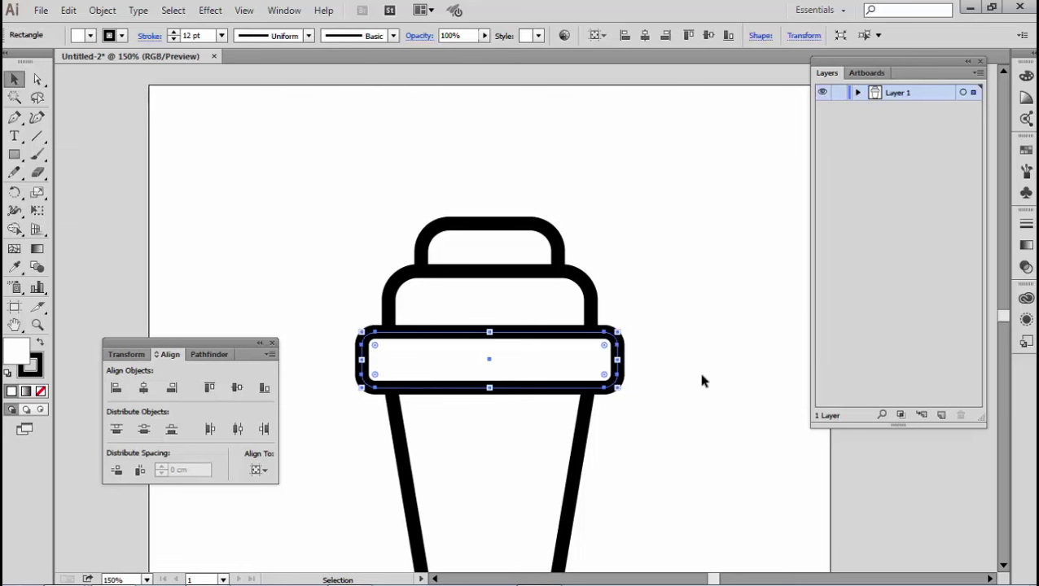
left_click(700, 376)
left_click_drag(679, 468, 668, 369)
scroll(667, 369, "down", 1)
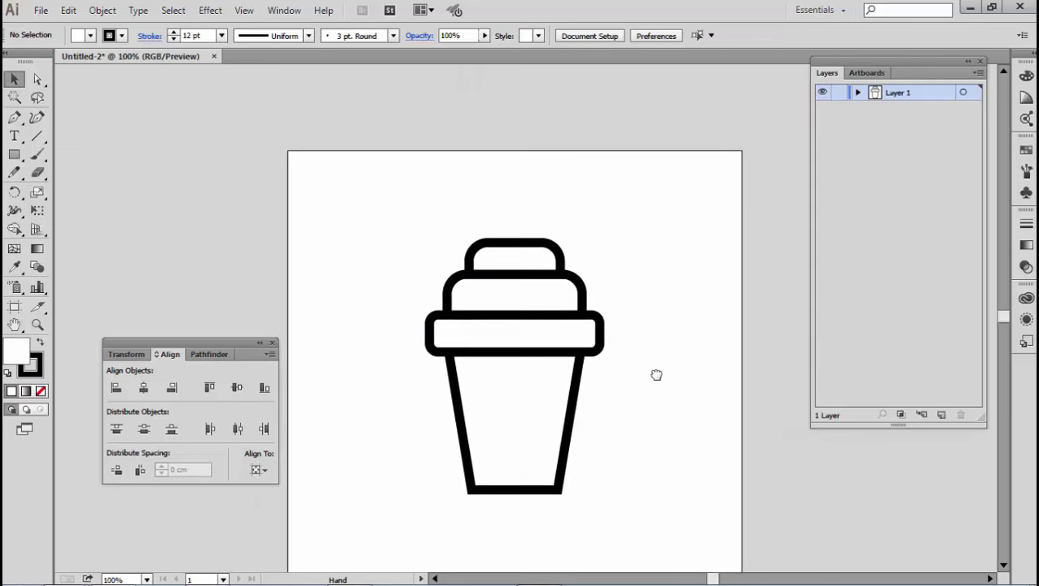
- Fill all four cup shapes with orange, keeping their black outlines
left_click(560, 340)
scroll(558, 339, "up", 1)
left_click_drag(554, 355, 541, 248)
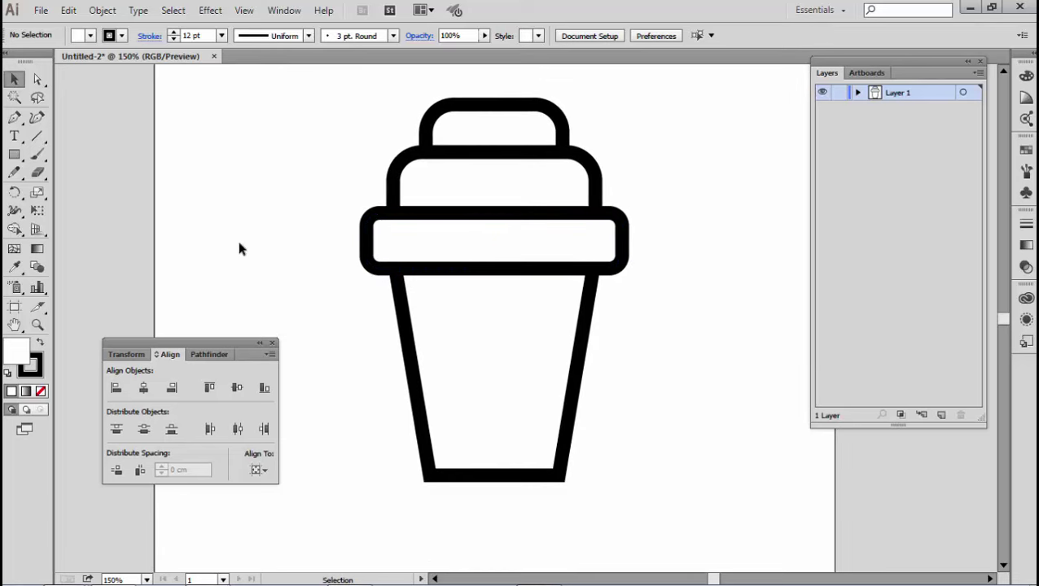
left_click_drag(348, 102, 673, 477)
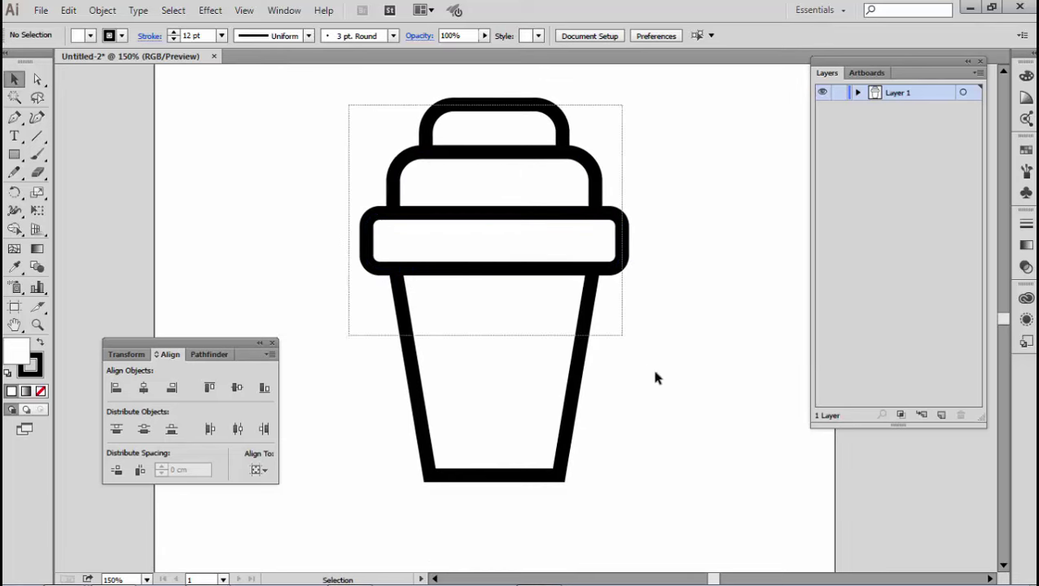
left_click(90, 36)
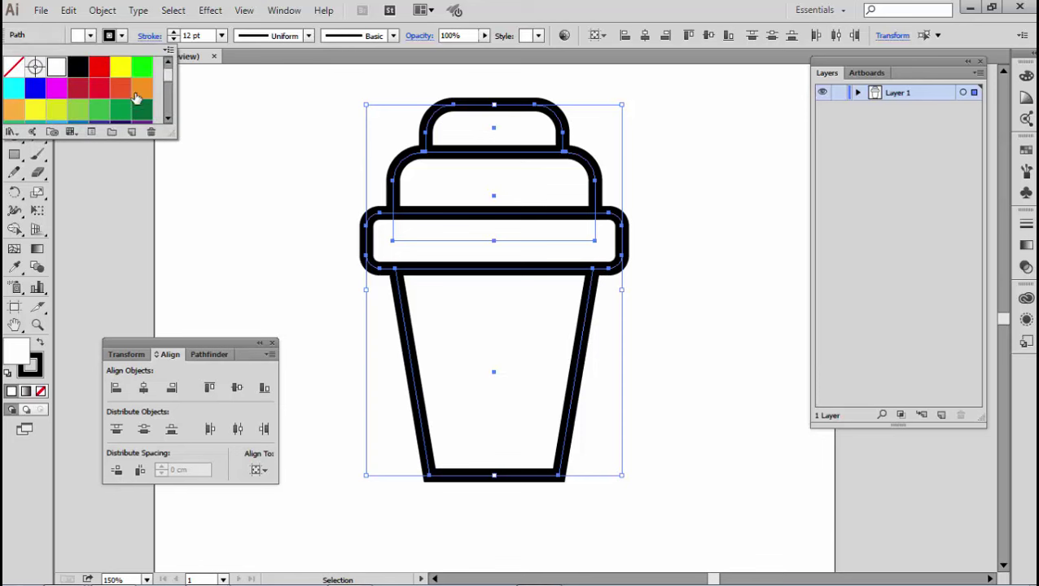
left_click(142, 92)
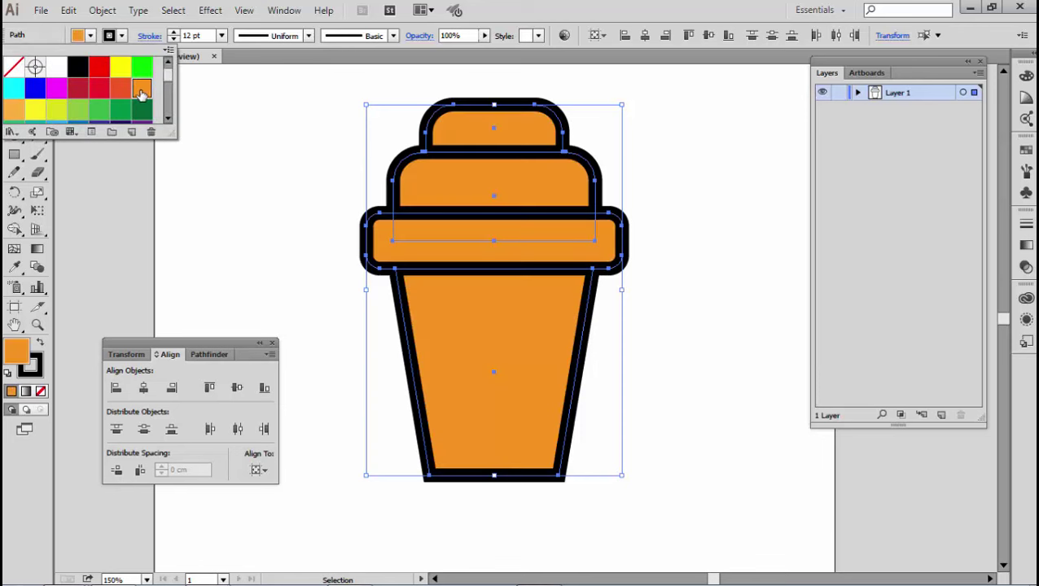
left_click(275, 219)
- Reselect every part of the cup to prepare for Object > Expand
left_click(656, 250)
scroll(569, 228, "up", 1)
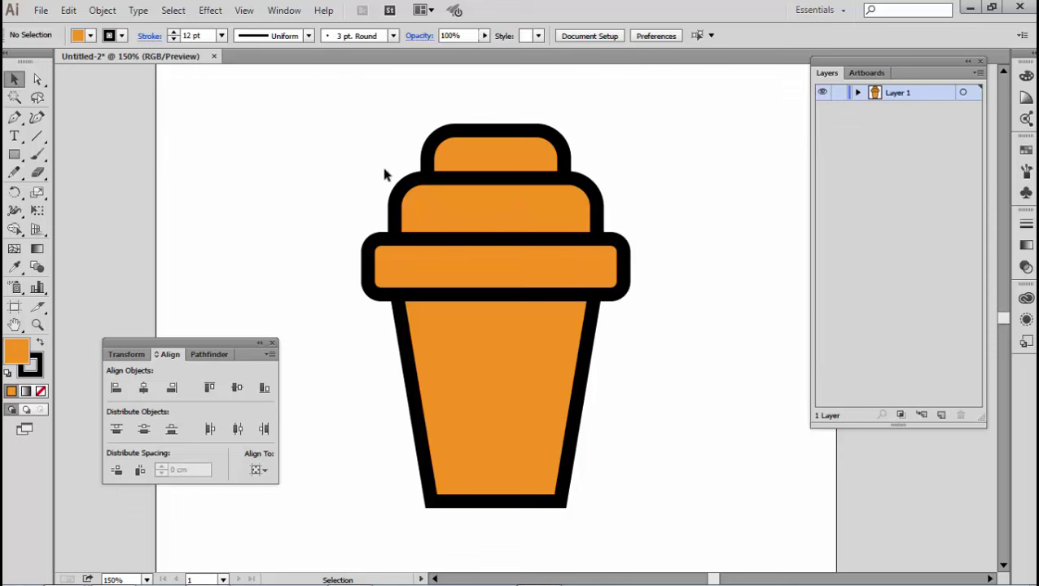
left_click_drag(317, 112, 650, 423)
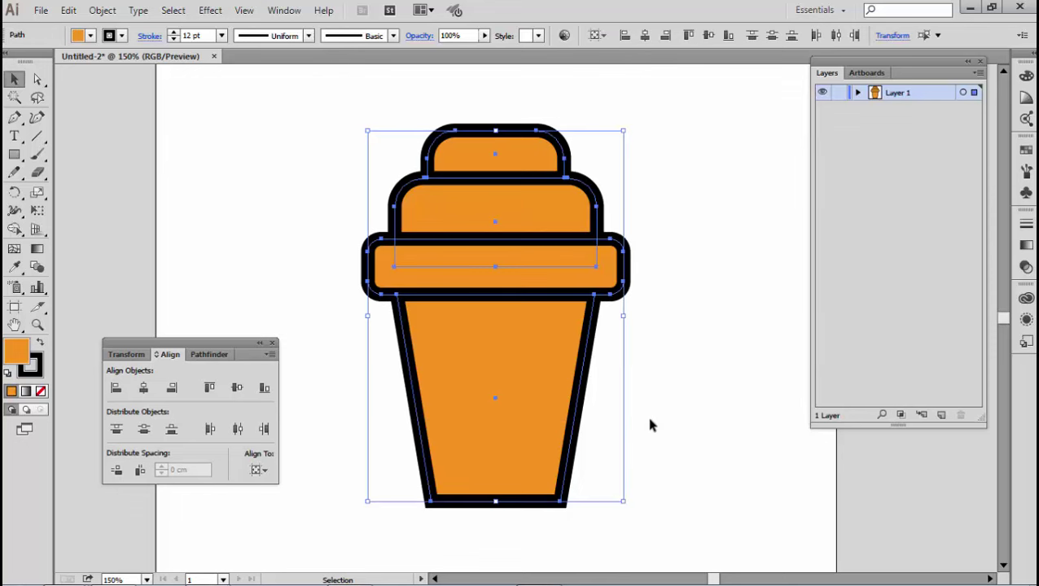
left_click(101, 11)
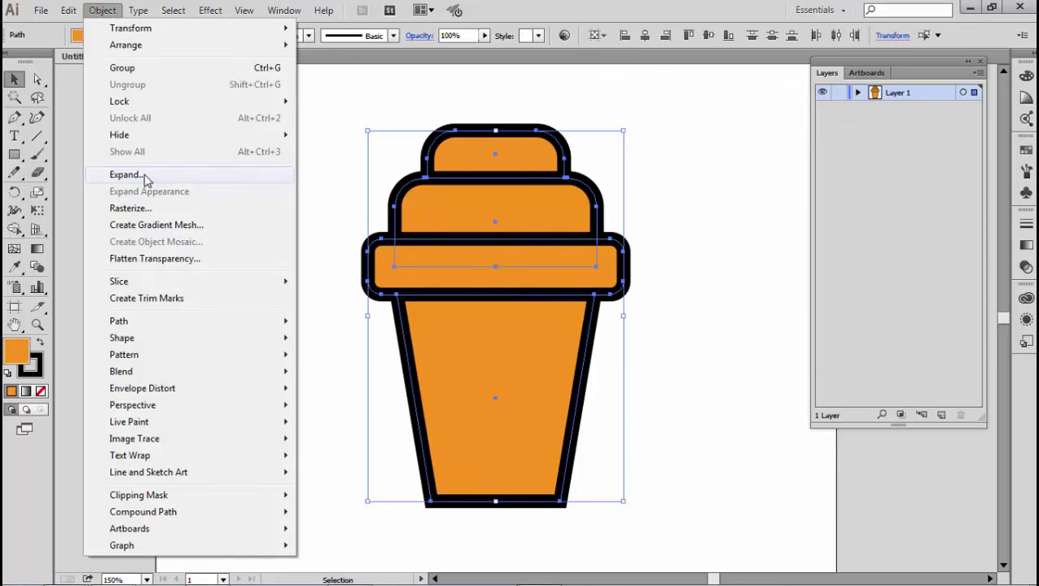
- Expand the cup shapes' fill and stroke into plain shapes
left_click(145, 175)
left_click(696, 372)
left_click(669, 215)
scroll(573, 220, "up", 3)
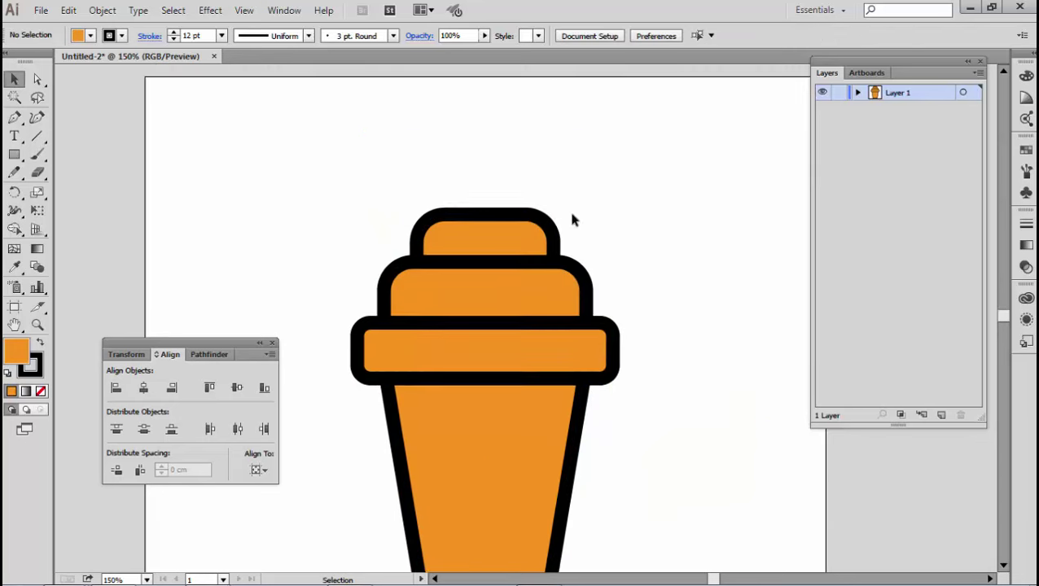
scroll(573, 219, "up", 1)
- Draw a narrow rectangle with no fill above the top tier
left_click(17, 155)
scroll(438, 205, "up", 1)
left_click_drag(340, 169, 481, 239)
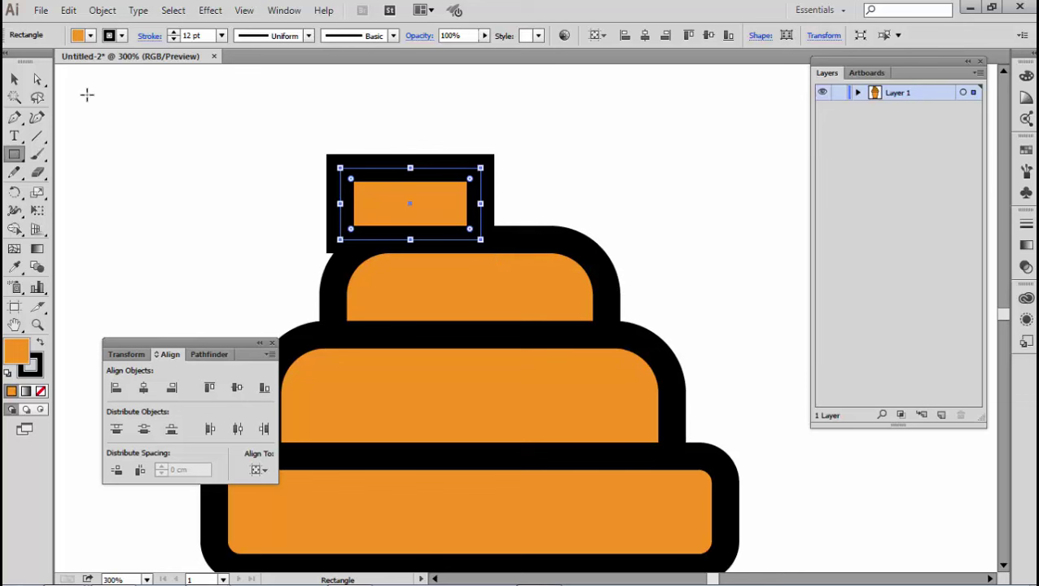
left_click(13, 79)
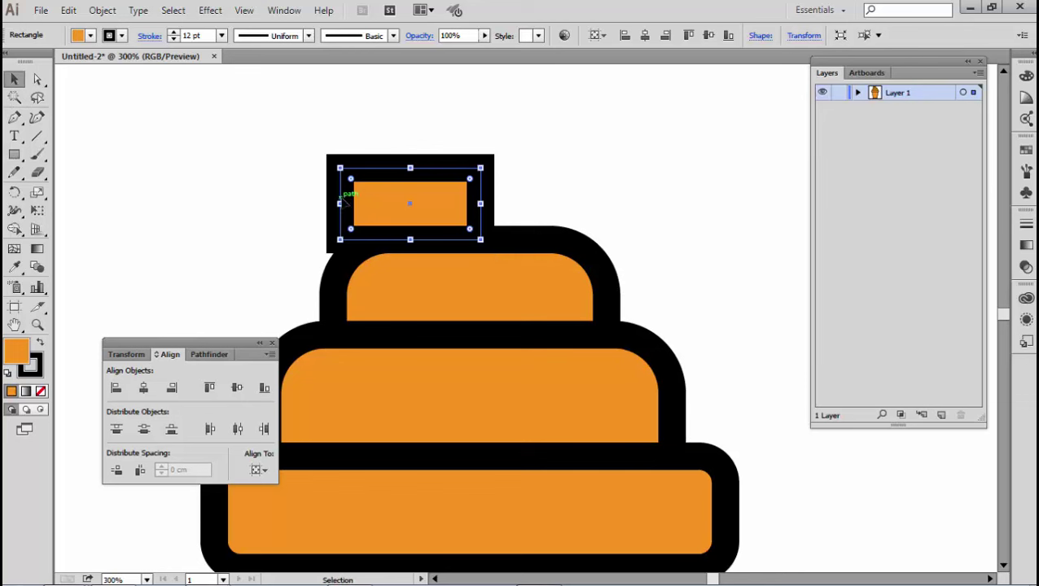
left_click_drag(340, 204, 358, 204)
left_click(552, 182)
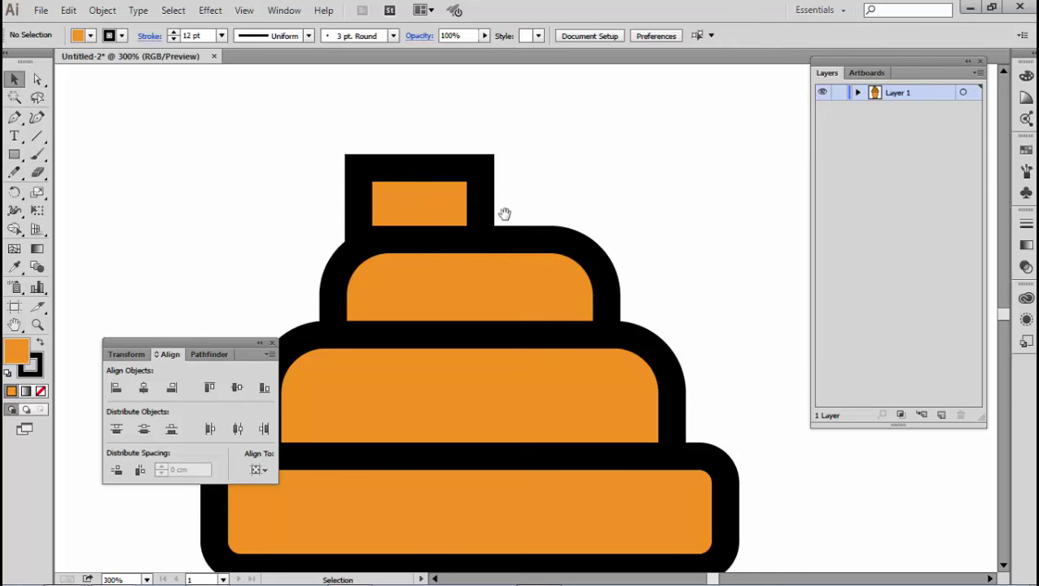
left_click(440, 225)
left_click(90, 35)
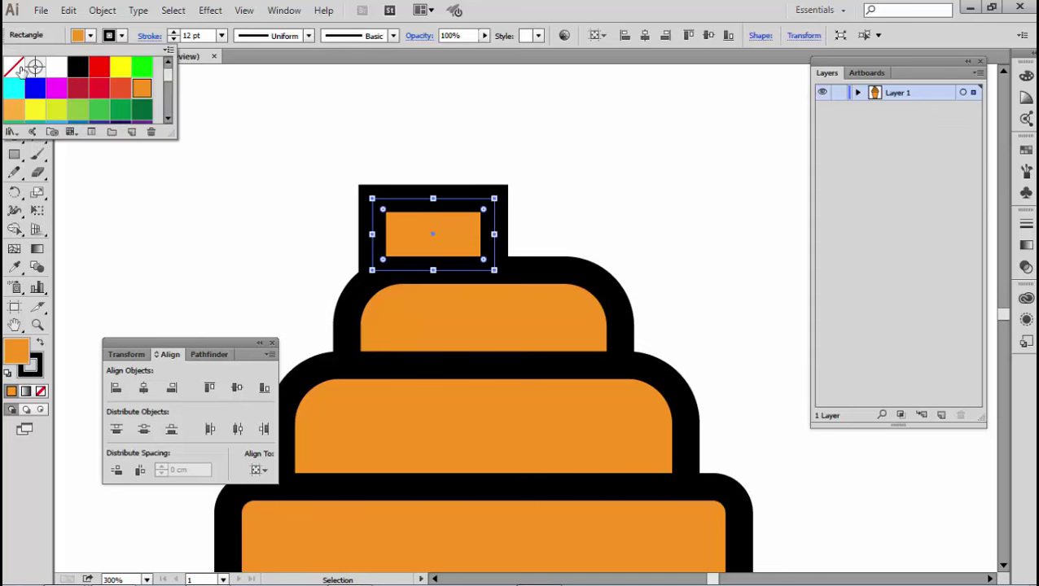
left_click(14, 66)
left_click(396, 175)
- Expand the small rectangle's black outline into a solid shape
left_click(442, 218)
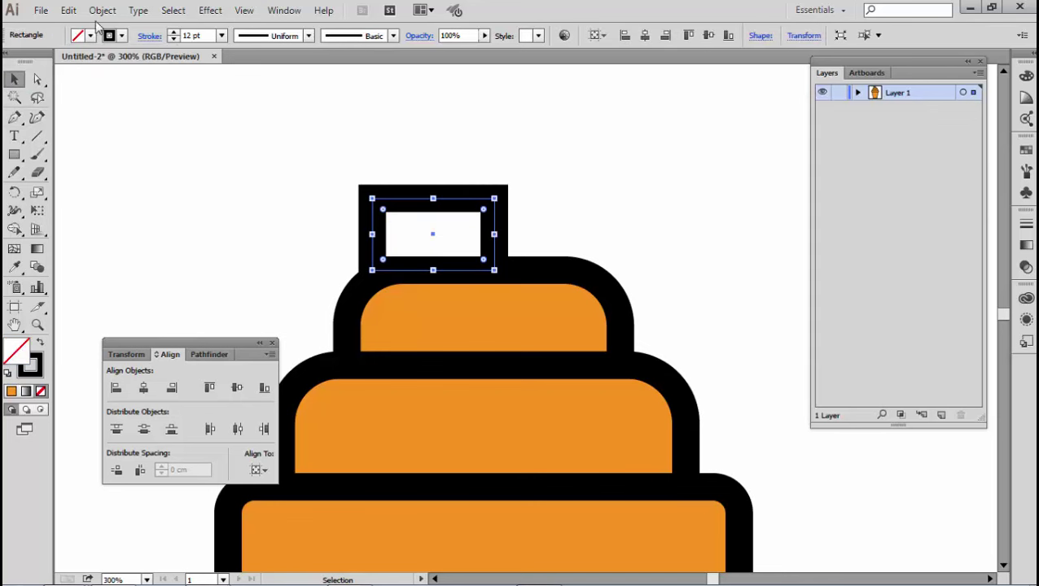
left_click(103, 10)
left_click(129, 174)
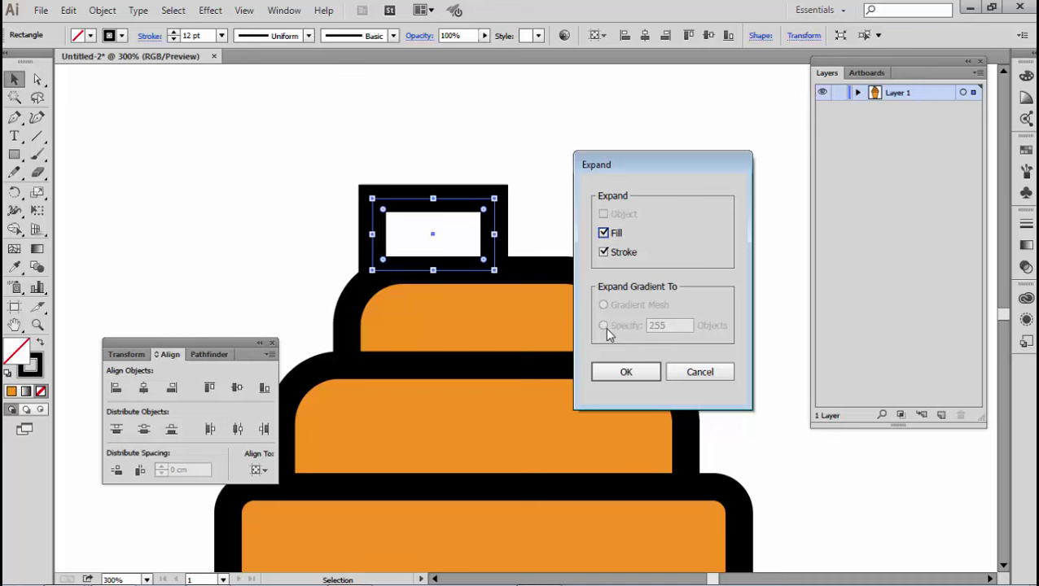
left_click(621, 371)
left_click(584, 176)
scroll(502, 219, "up", 1)
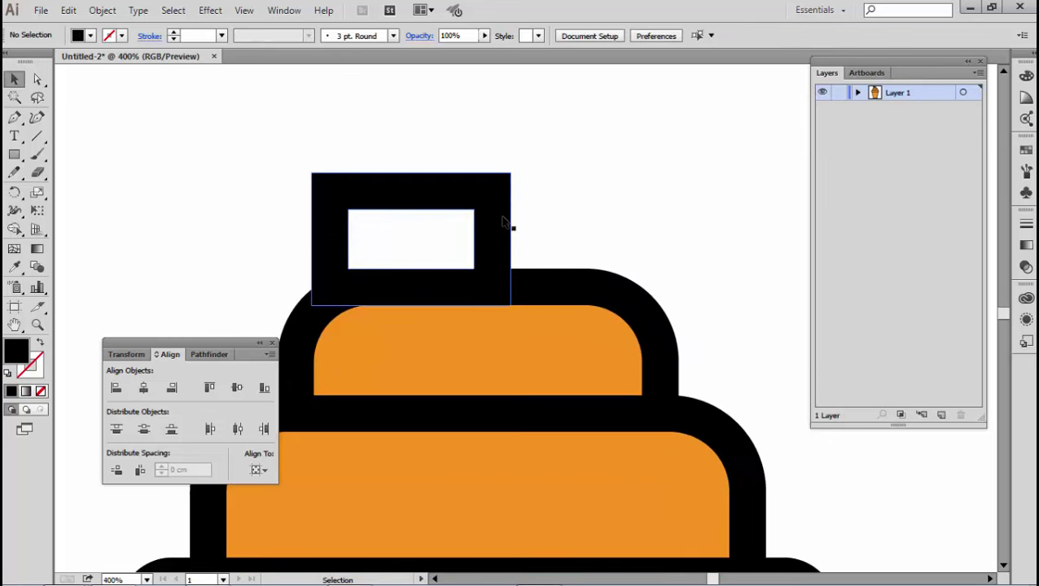
- Round the top block's inner rectangle corners to about 0.32 cm, then reselect it
left_click_drag(489, 233, 502, 232)
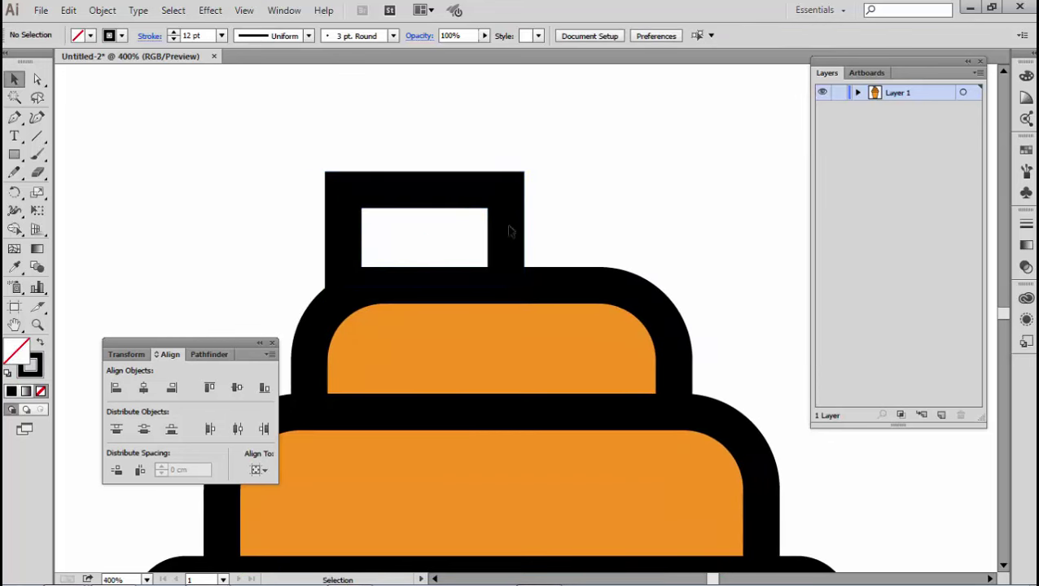
left_click_drag(366, 144, 496, 275)
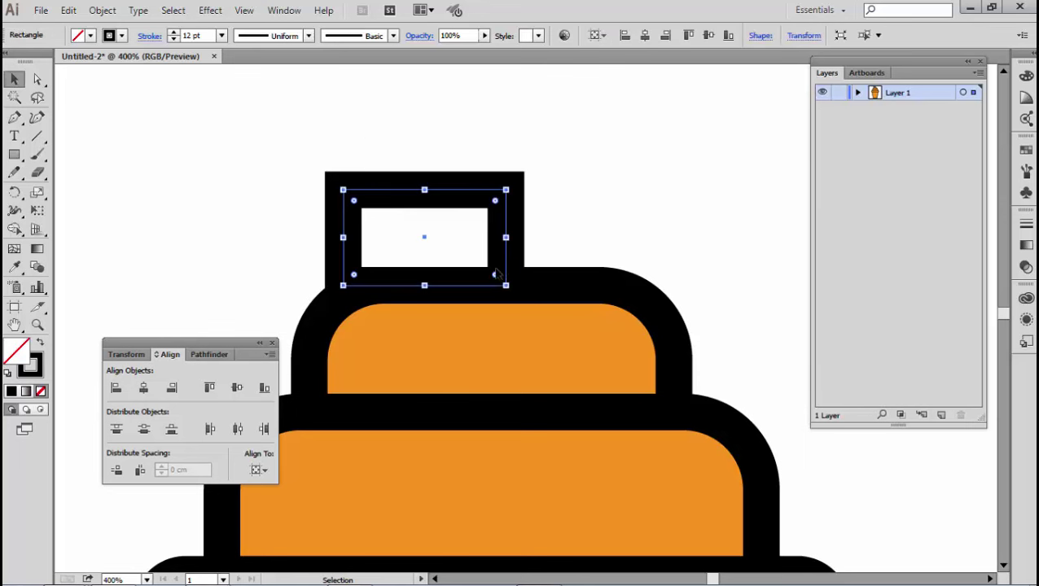
left_click(37, 79)
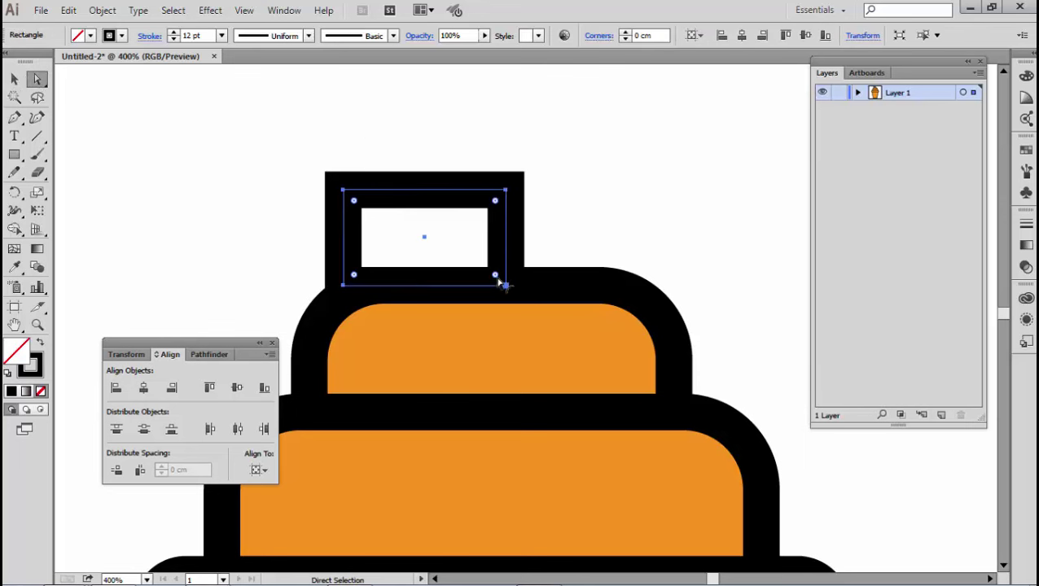
left_click_drag(495, 276, 463, 275)
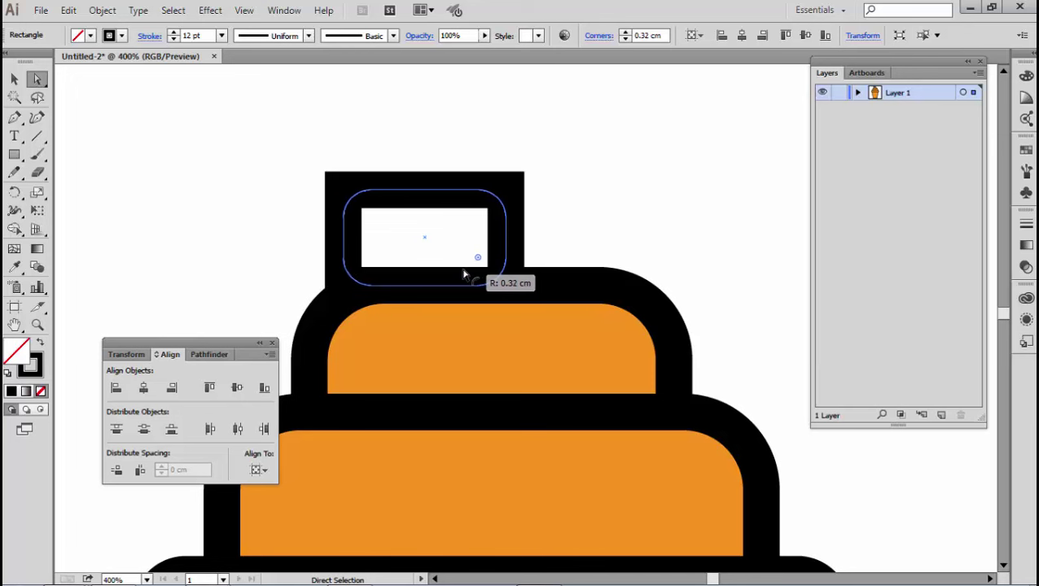
left_click_drag(463, 274, 460, 275)
left_click(583, 209)
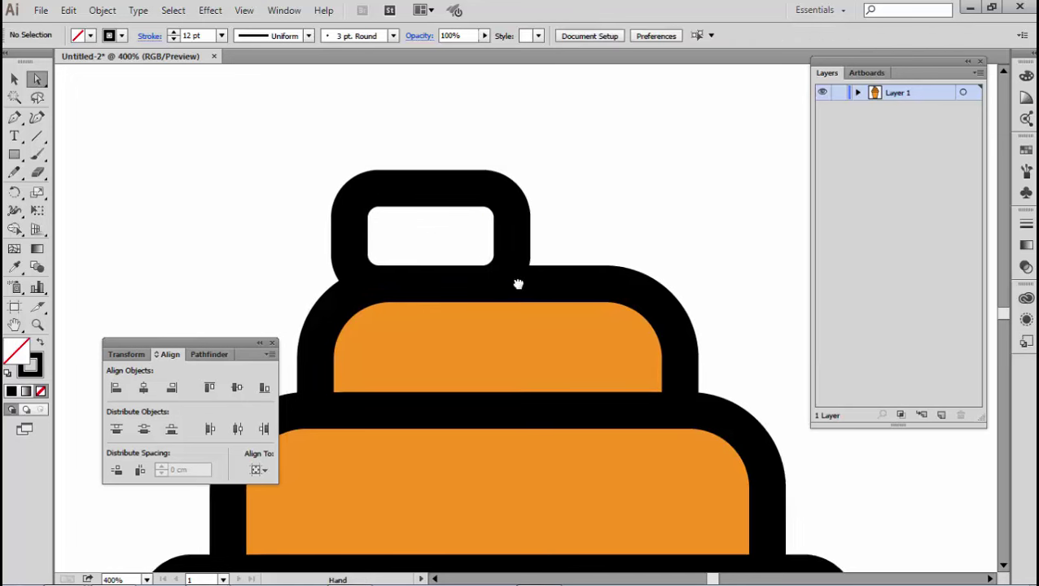
scroll(515, 285, "down", 1)
left_click(15, 79)
mouse_move(232, 107)
left_mouse_down()
mouse_move(459, 202)
mouse_move(446, 243)
left_mouse_up()
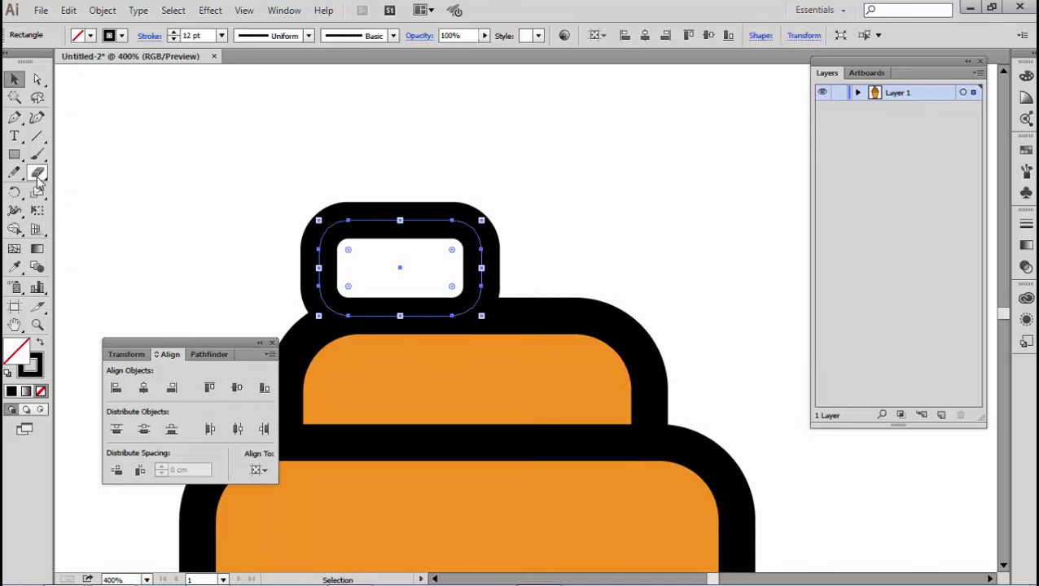
- Cut the top block's outline with the Scissors tool at an upper anchor and its bottom-left corner
left_click_drag(36, 173, 104, 190)
scroll(487, 232, "up", 1)
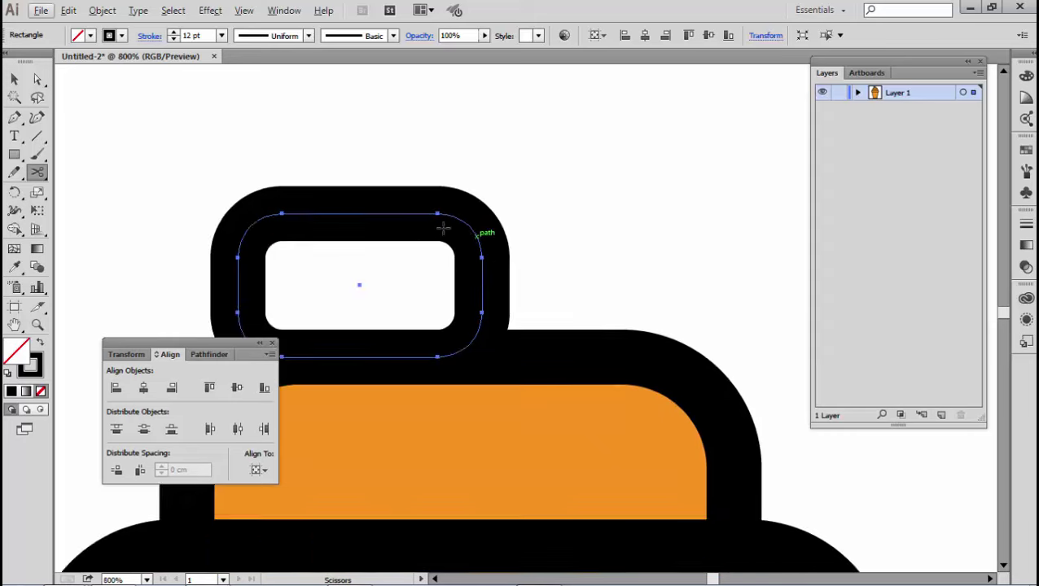
scroll(487, 232, "up", 1)
left_click(425, 208)
left_click_drag(280, 384, 362, 274)
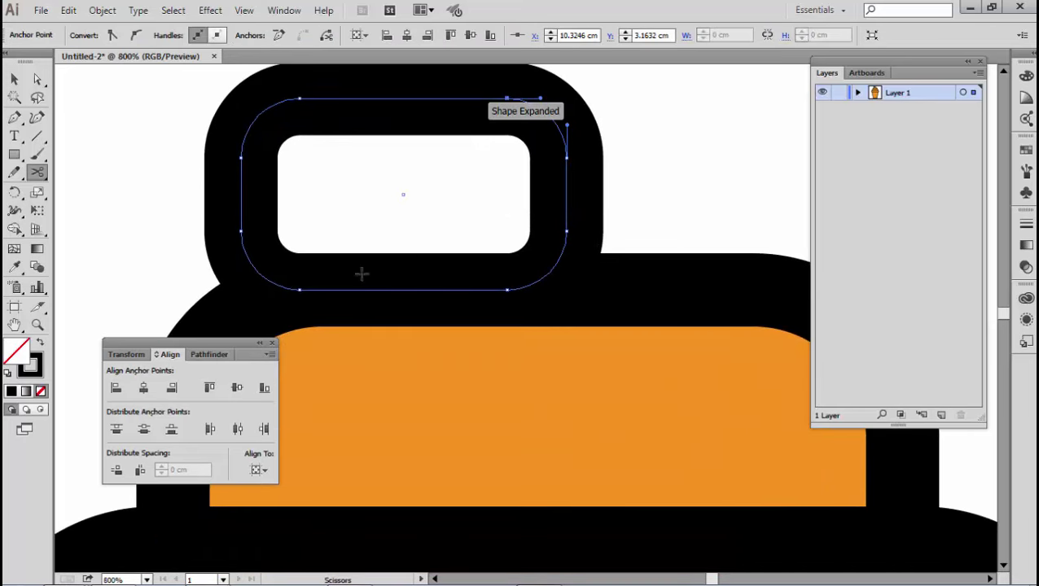
left_click(299, 289)
key("Delete")
key("v")
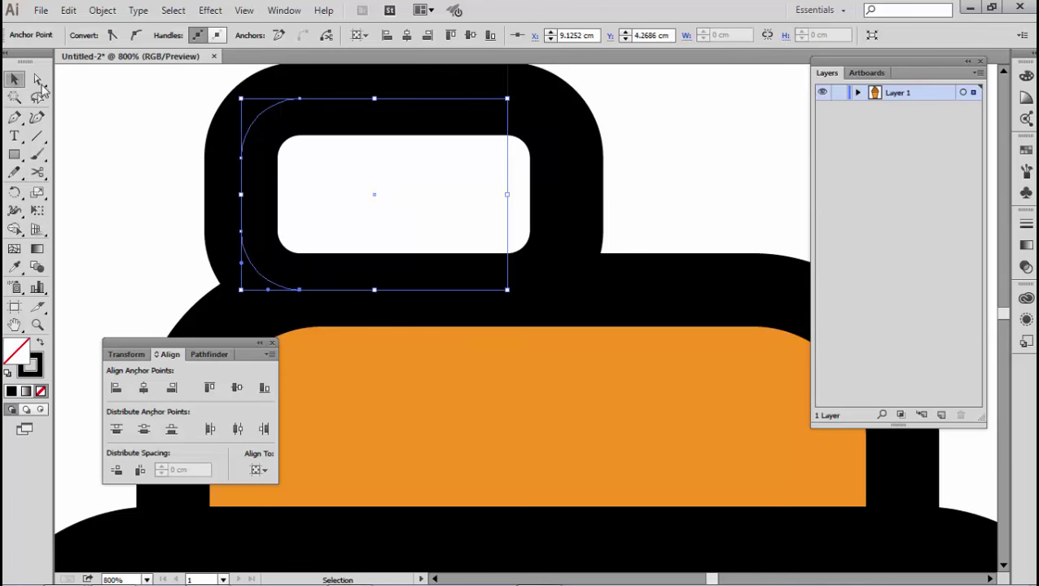
- Clear the cut piece and the top-left curved piece, leaving only the right-hand curve selected
left_click(69, 11)
left_click(96, 187)
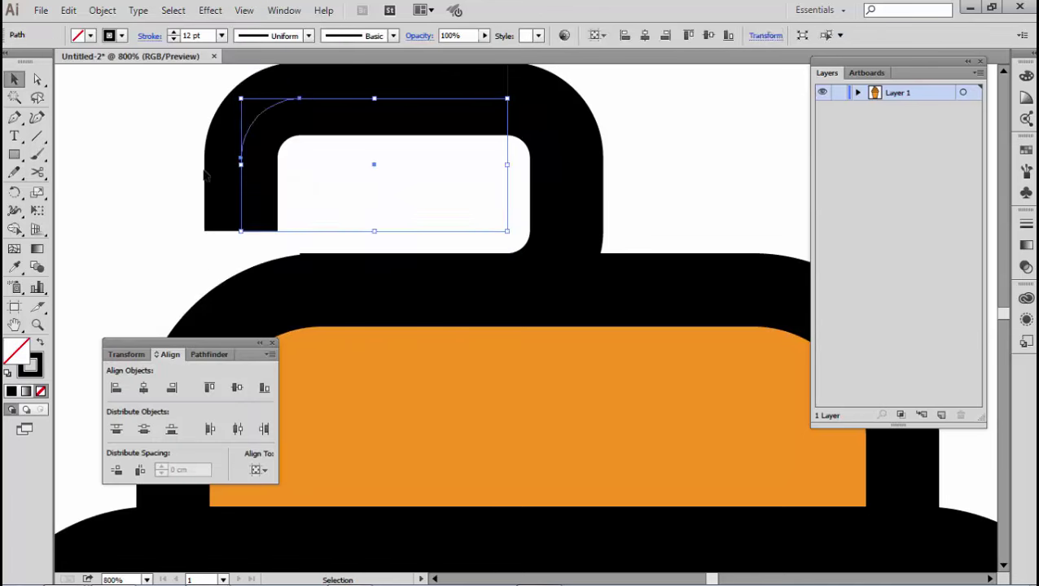
left_click(278, 186)
left_click_drag(293, 175, 173, 99)
left_click(68, 10)
left_click(90, 186)
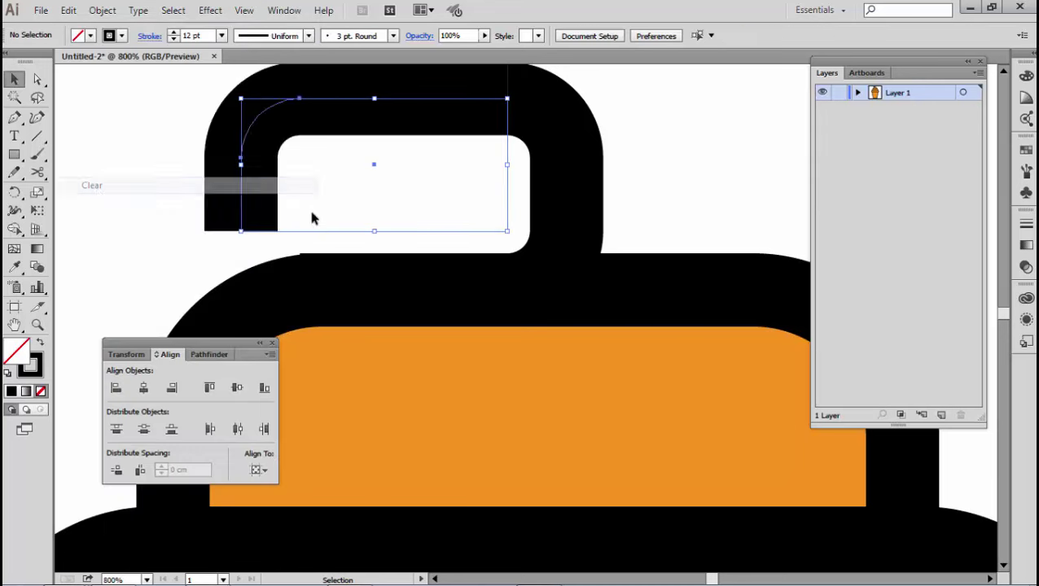
left_click_drag(312, 216, 426, 267)
left_click_drag(464, 132, 591, 232)
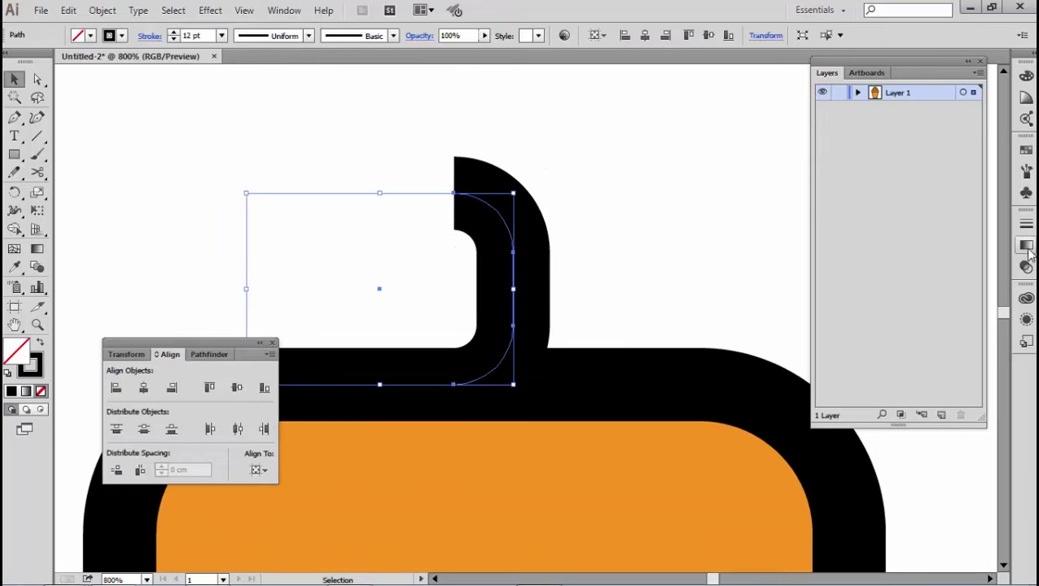
- Give the remaining curve Round Cap and Round Join in the Stroke panel
left_click(1026, 223)
left_click(912, 274)
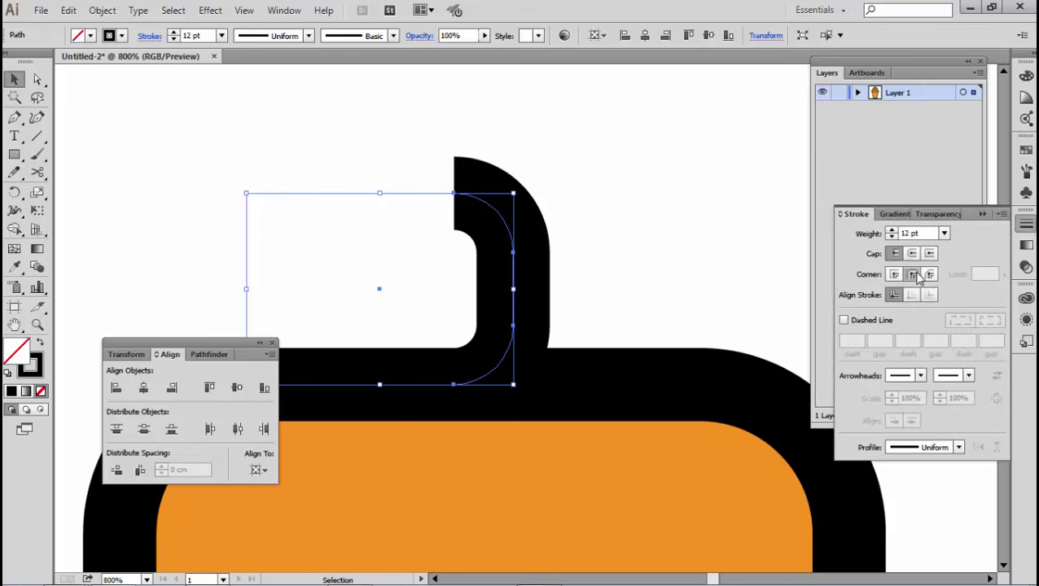
left_click(912, 254)
left_click(655, 276)
scroll(570, 244, "down", 3)
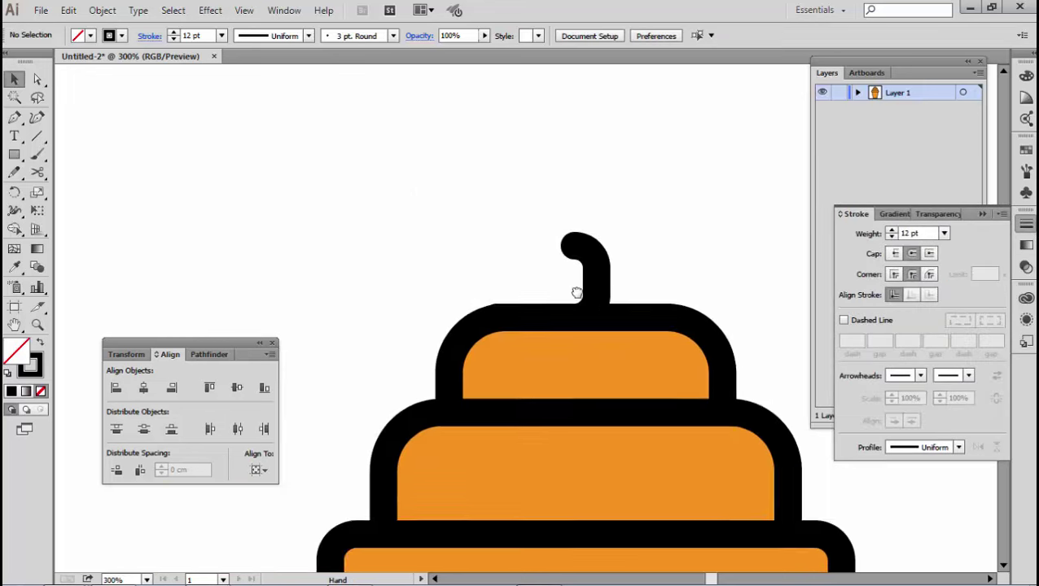
scroll(498, 203, "up", 1)
left_click(599, 183)
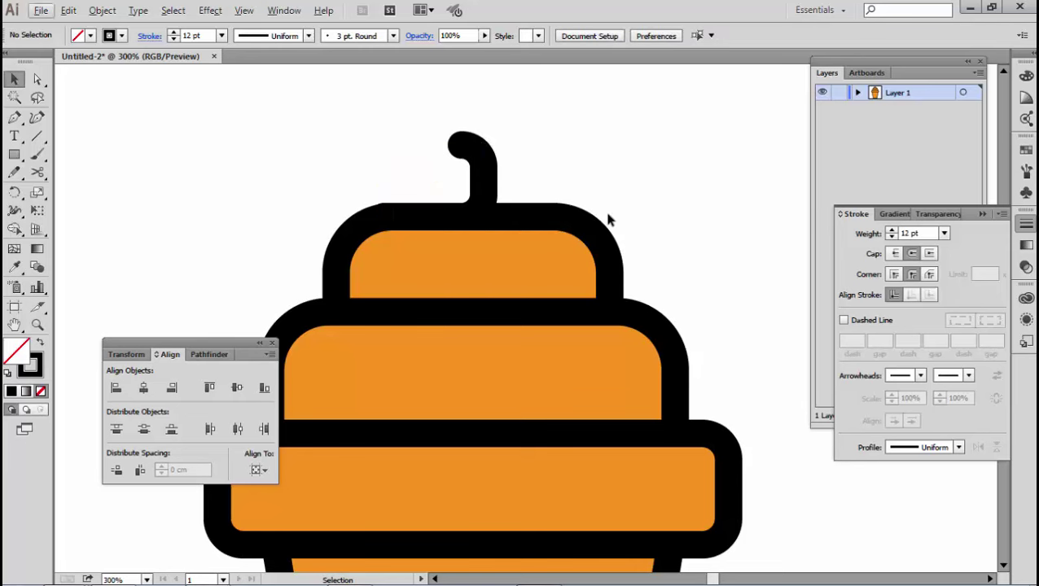
mouse_move(596, 231)
left_mouse_down()
mouse_move(566, 249)
mouse_move(570, 258)
mouse_move(628, 233)
left_mouse_up()
scroll(557, 218, "up", 1)
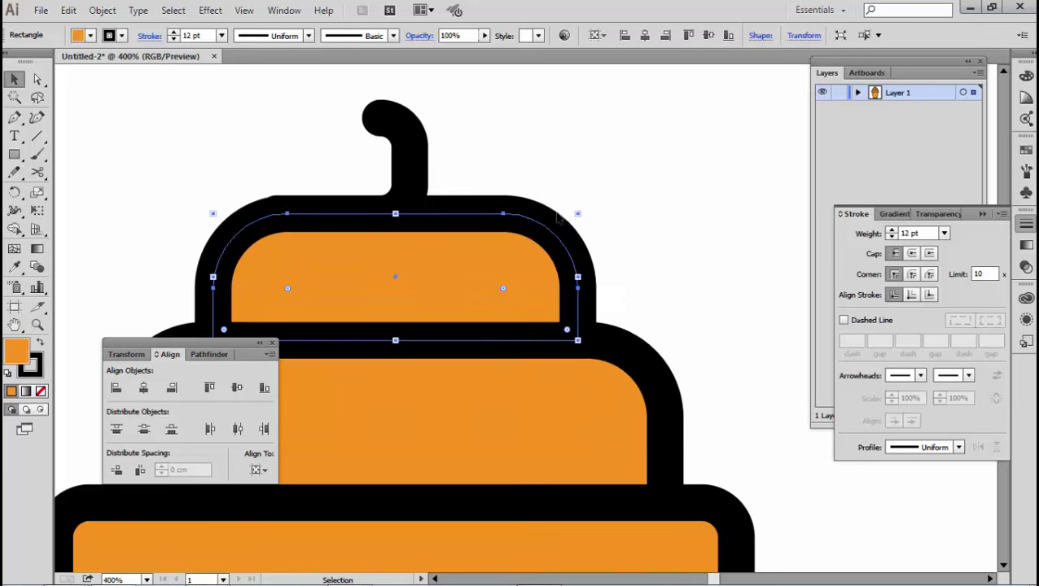
left_click(37, 172)
scroll(460, 218, "up", 1)
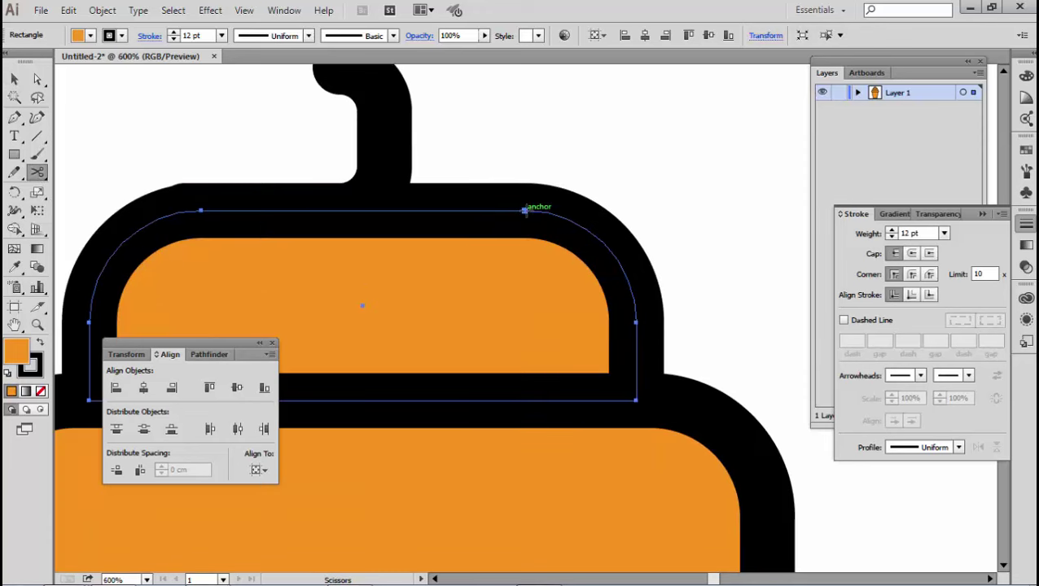
left_click(524, 210)
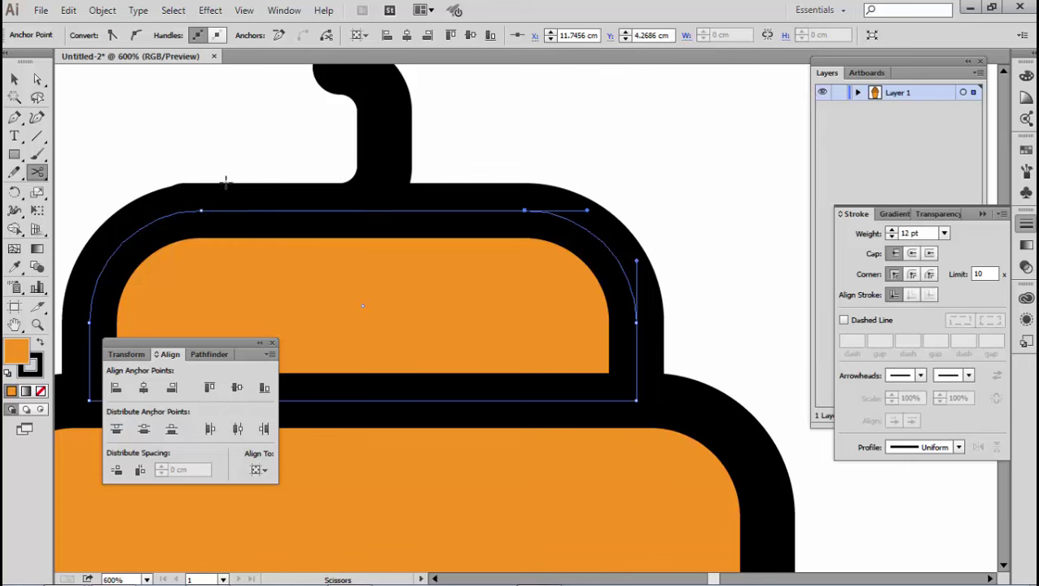
left_click(14, 79)
key("ctrl+z")
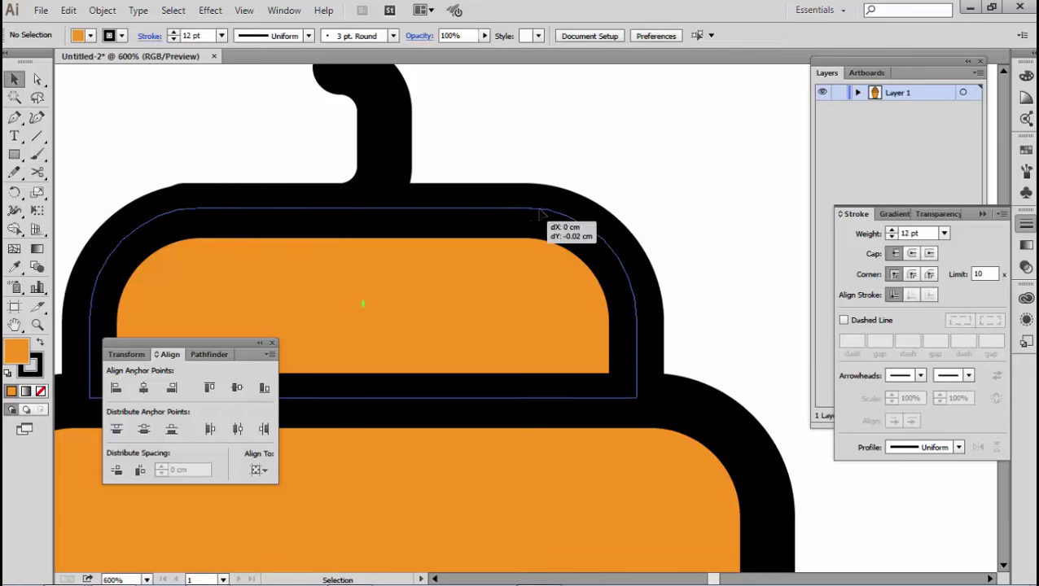
key("ctrl+z")
key("ctrl+z")
key("a")
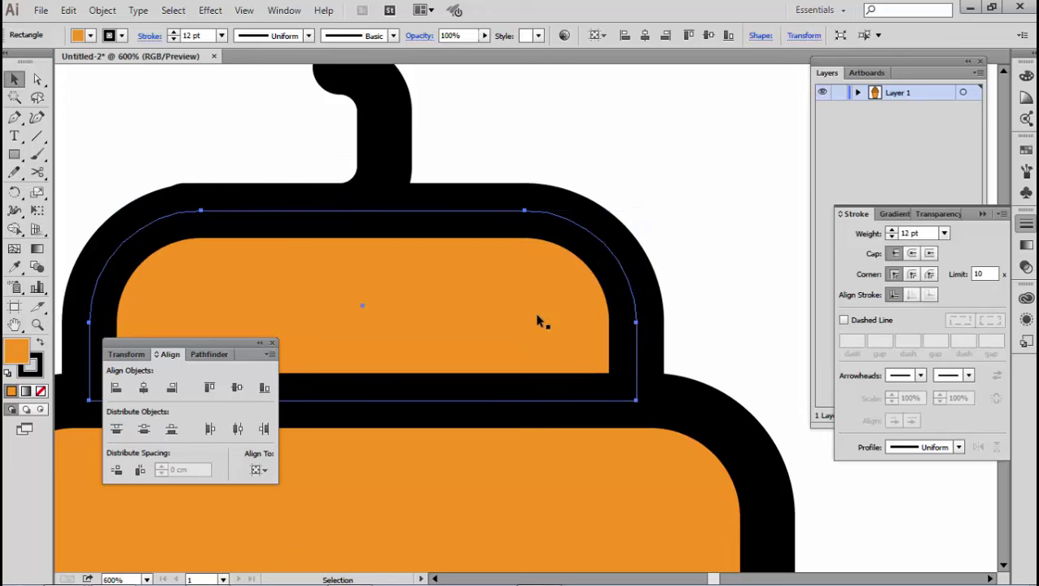
key("ctrl+shift+a")
key("ctrl+0")
scroll(568, 417, "down", 2)
key("ctrl+minus")
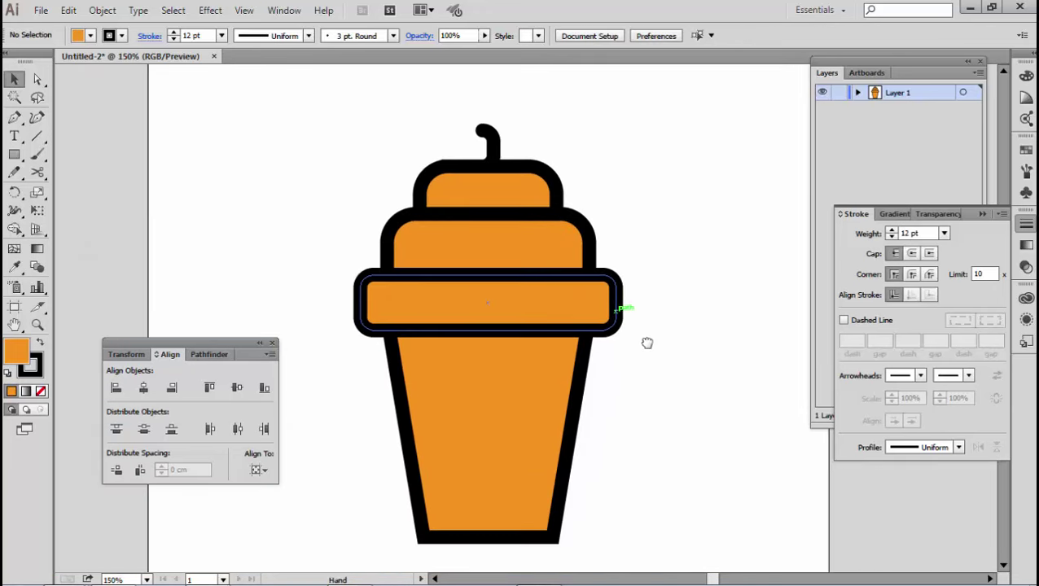
left_click_drag(424, 173, 667, 391)
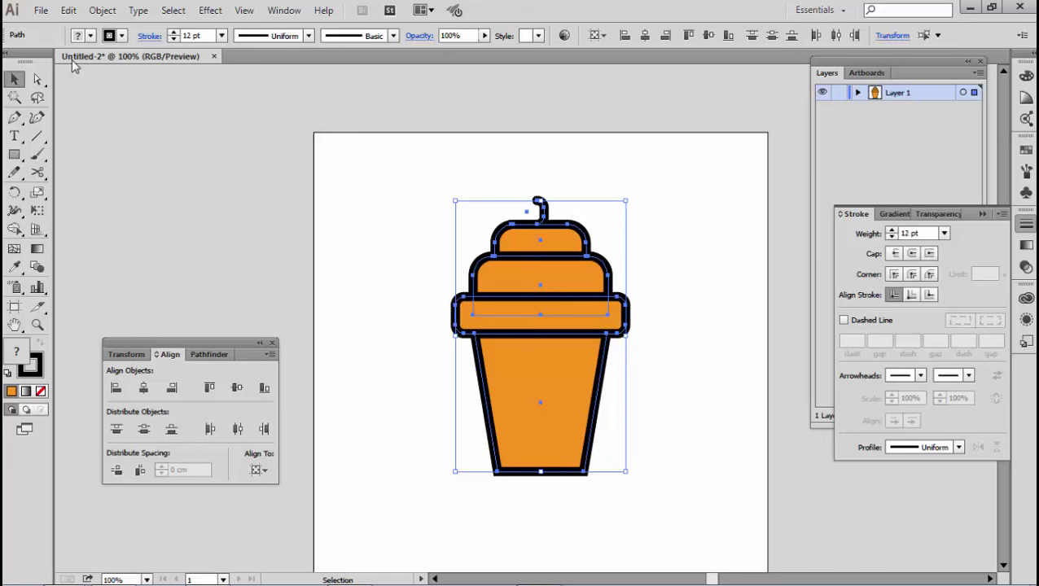
- Expand the whole icon's fills and strokes, then ungroup the resulting shapes
left_click(102, 10)
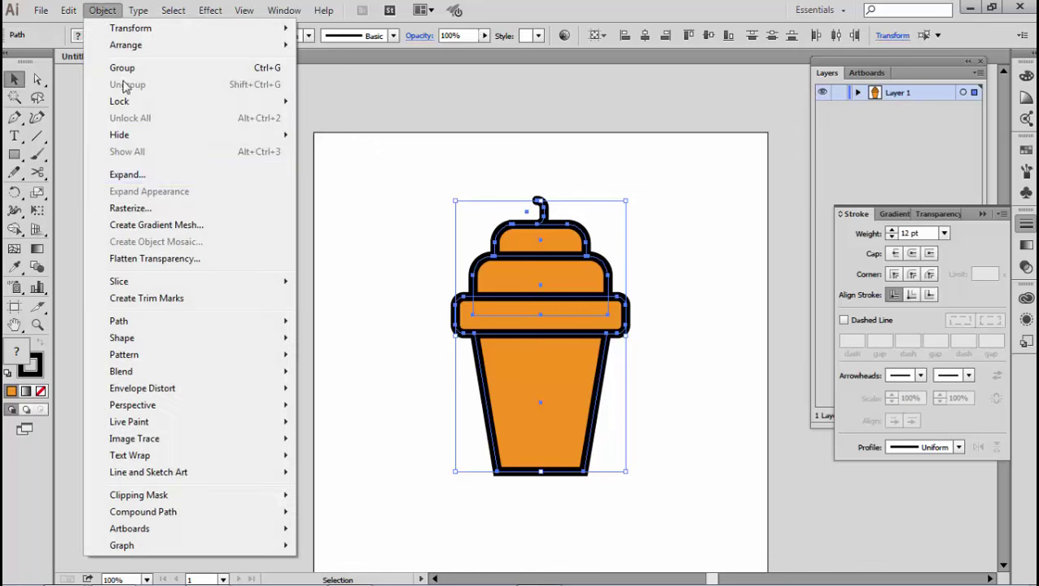
left_click(138, 174)
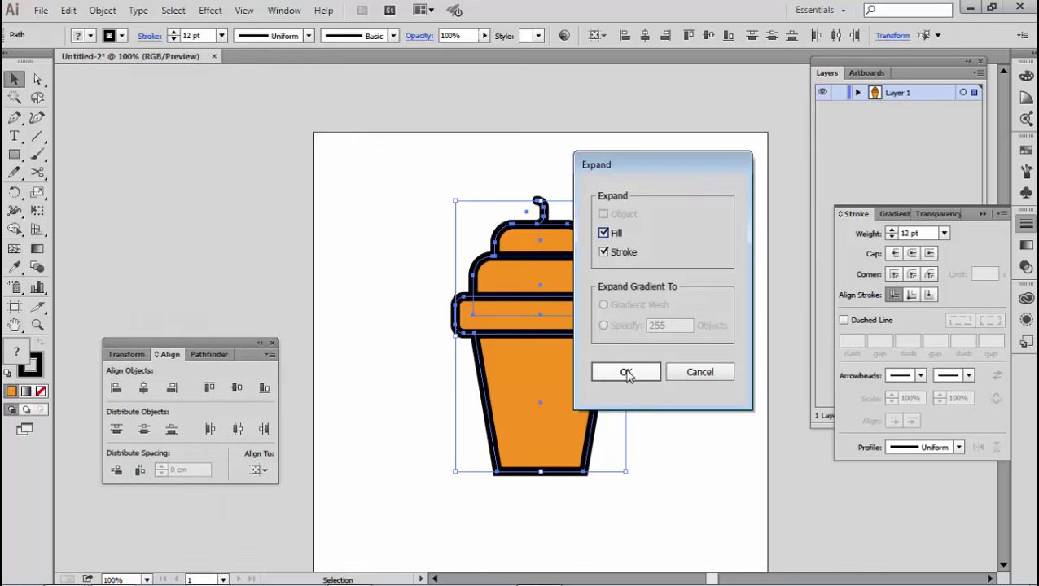
left_click(626, 373)
right_click(547, 295)
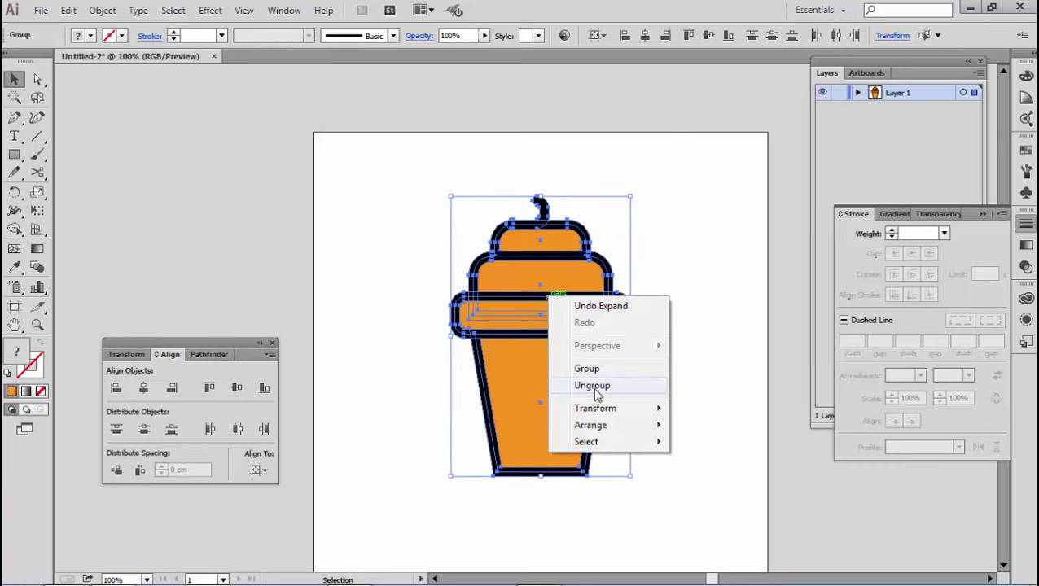
left_click(592, 386)
- Check the separated shapes, ending with the top tier's black outline selected
left_click(684, 287)
scroll(598, 271, "up", 1)
left_click(579, 292)
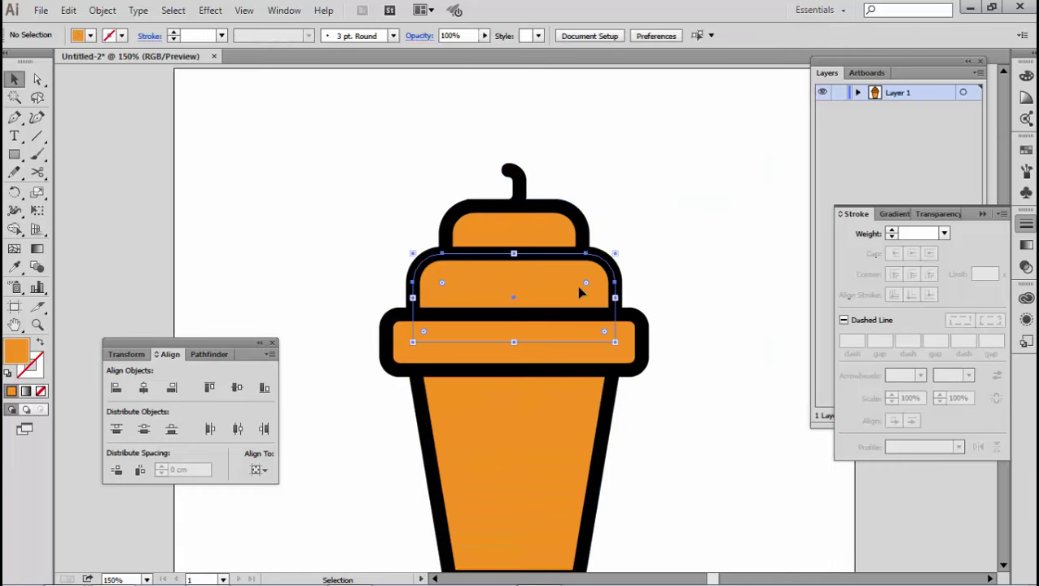
left_click(673, 267)
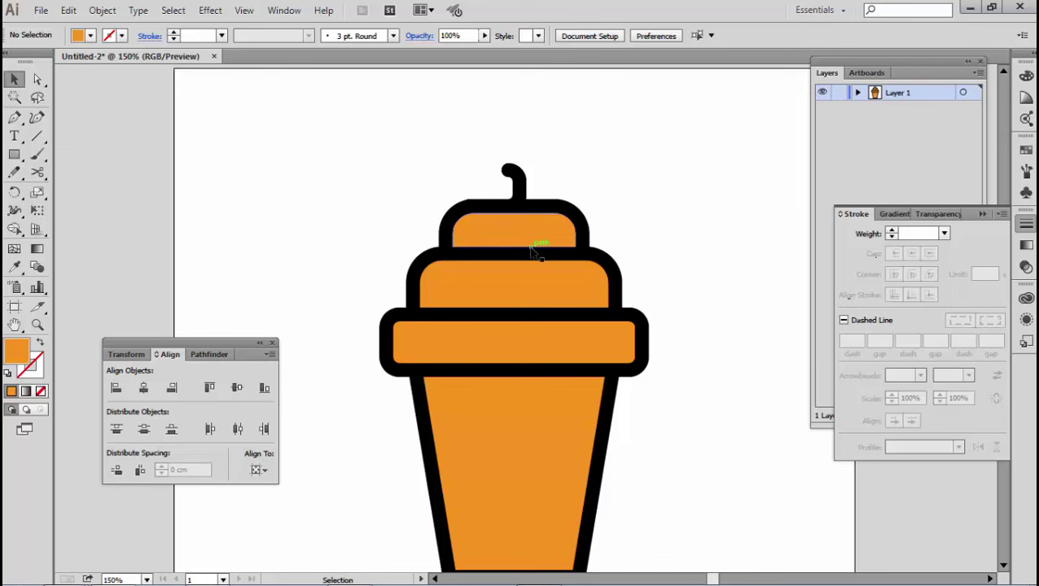
left_click(554, 219)
- Zoom in and select the top tier's black outline instead of its orange fill
left_click(513, 236)
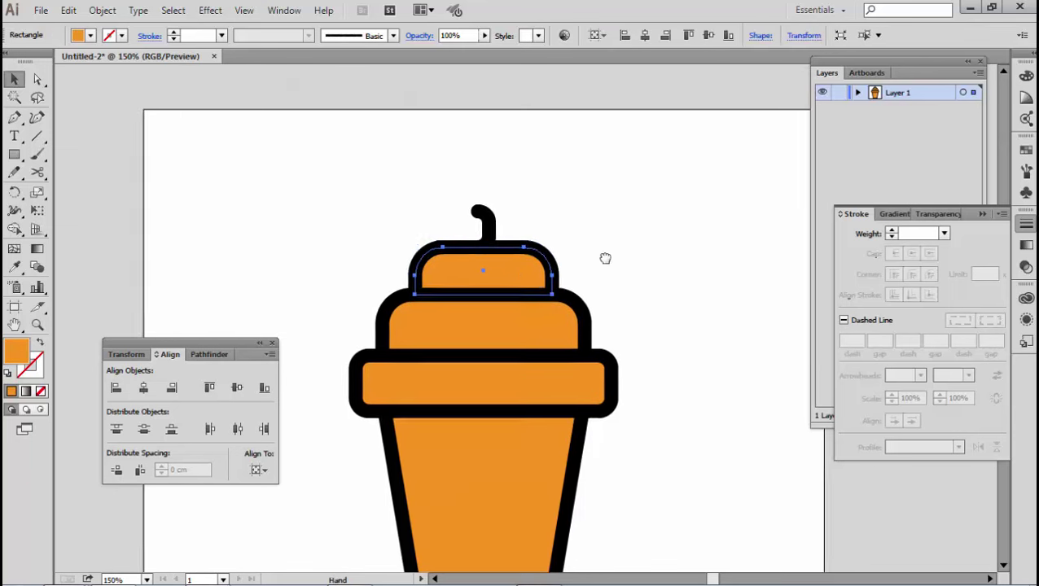
scroll(603, 257, "up", 1)
scroll(509, 211, "up", 1)
left_click(541, 213)
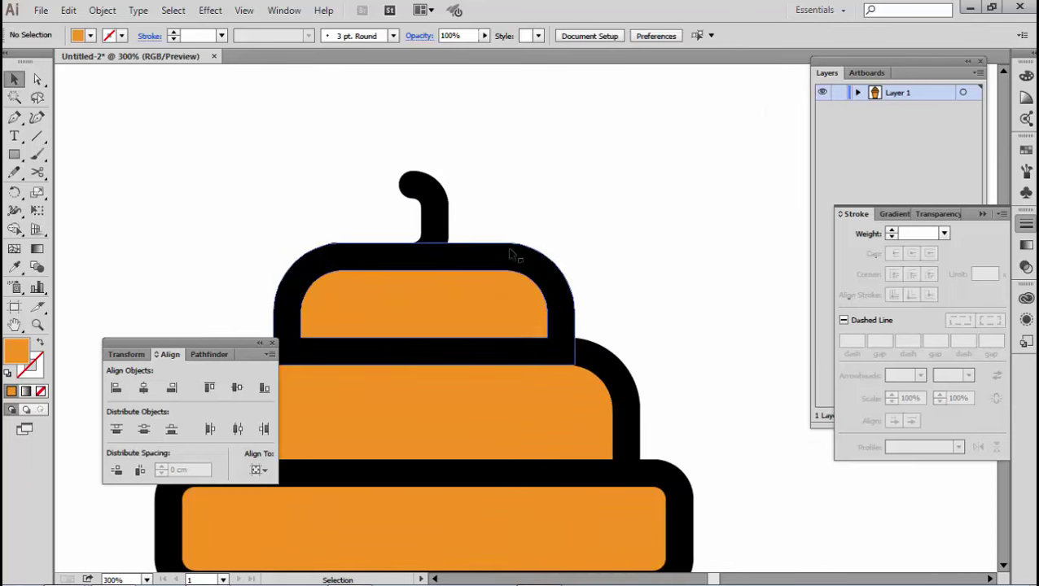
left_click(501, 261)
scroll(501, 261, "up", 2)
- Draw a tall black rectangle across the outline beside the stem and narrow it from the left
left_click(14, 154)
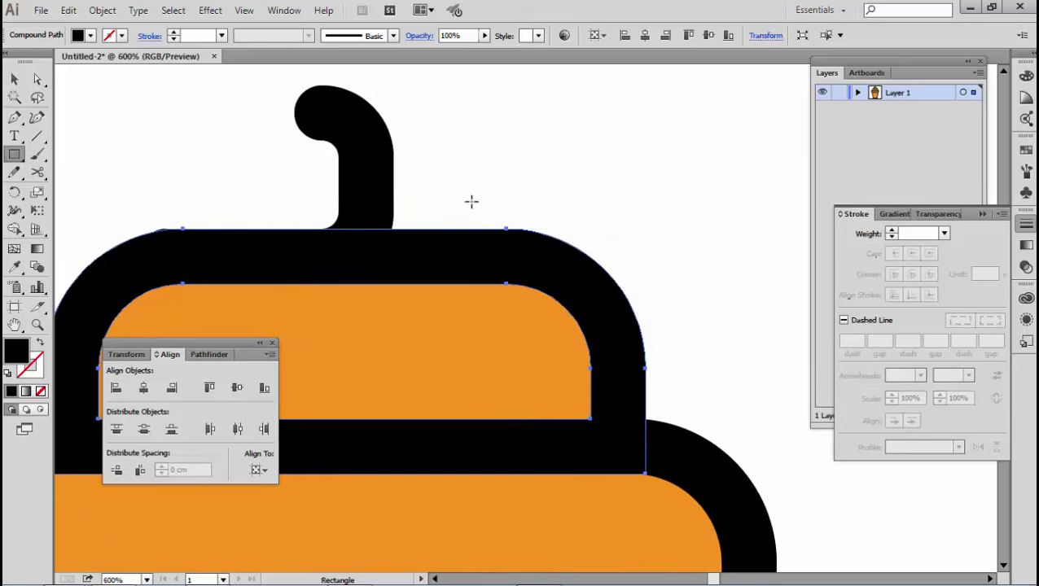
mouse_move(392, 132)
left_mouse_down()
mouse_move(434, 294)
mouse_move(444, 299)
left_mouse_up()
left_click(14, 82)
scroll(399, 214, "up", 1)
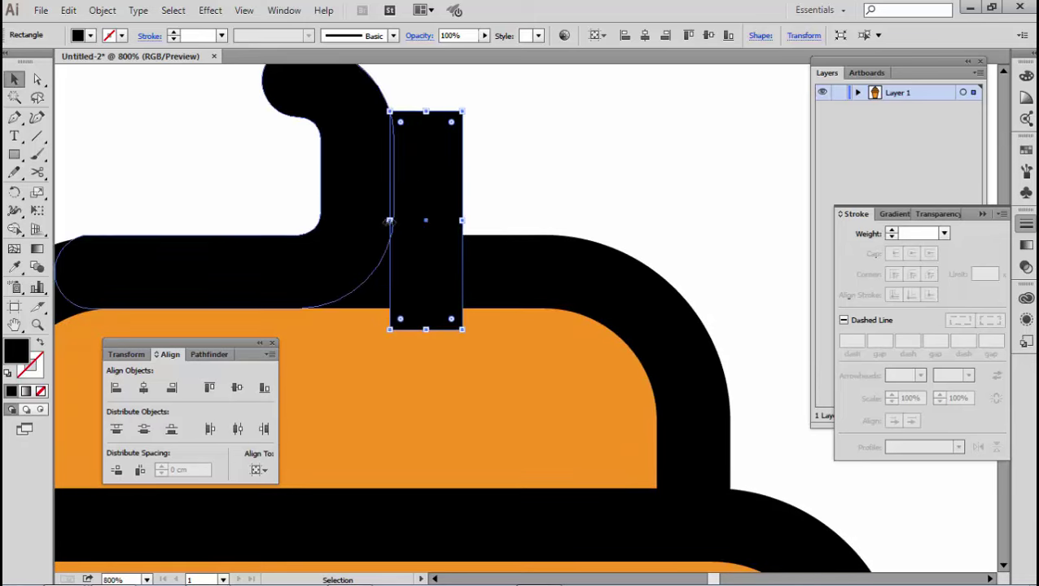
left_click_drag(391, 221, 407, 221)
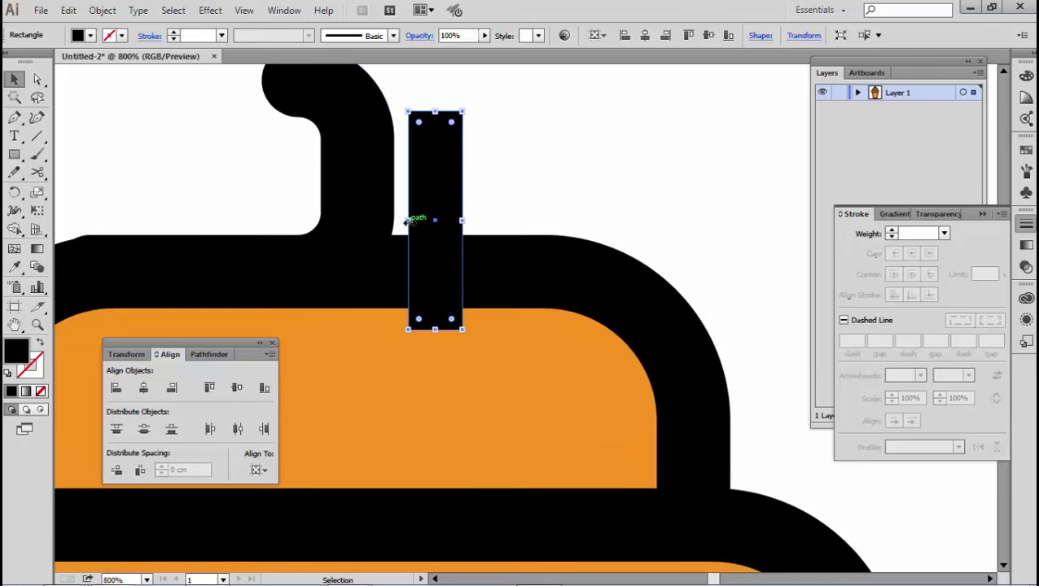
- Divide the top tier's outline with the rectangle using Pathfinder, then ungroup the pieces
left_click_drag(407, 221, 394, 222)
left_click(525, 265, "shift")
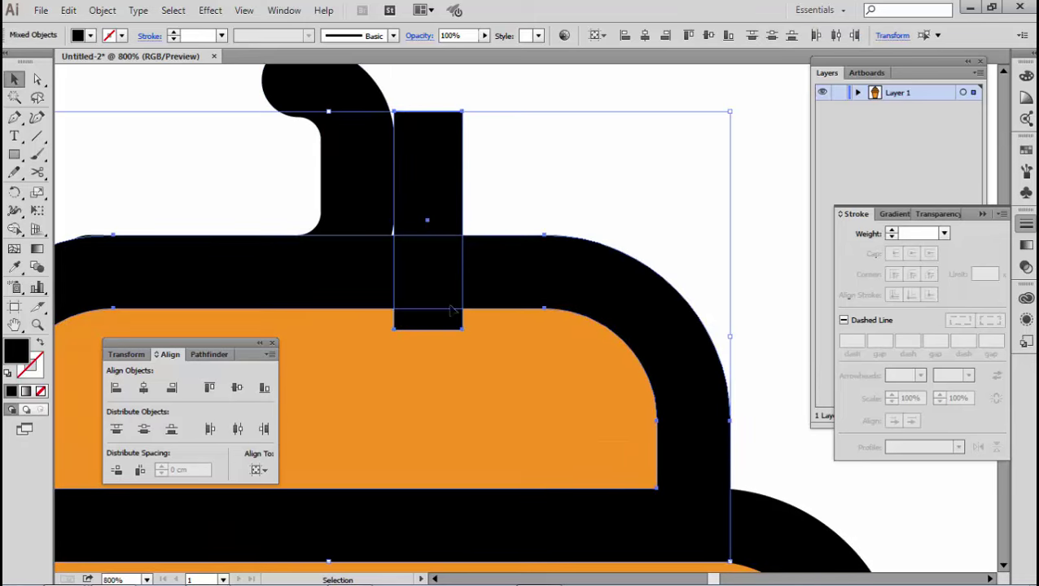
scroll(454, 310, "down", 2)
scroll(396, 389, "down", 2)
left_click(205, 354)
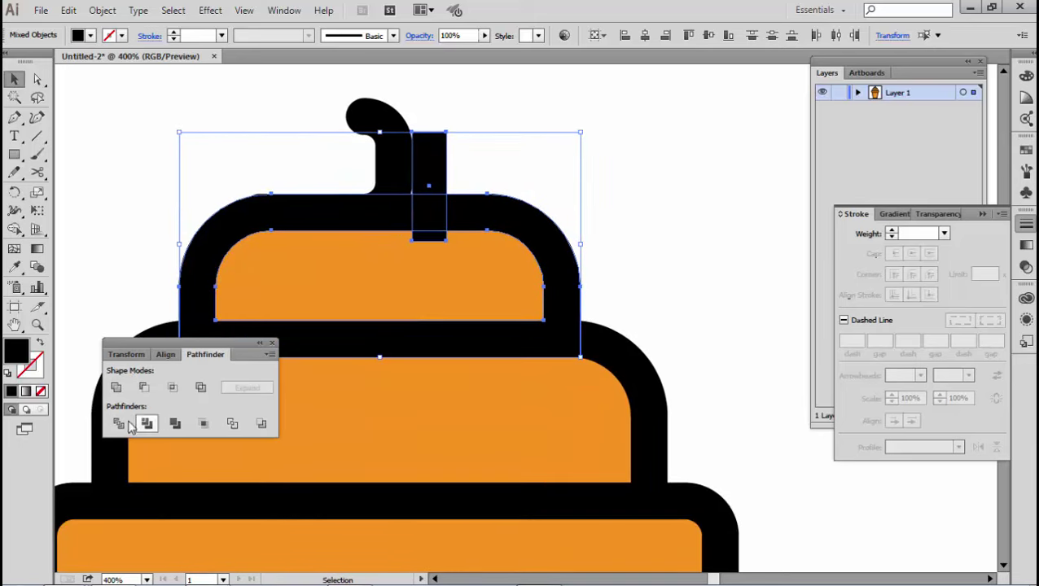
left_click(128, 424)
right_click(407, 252)
left_click(447, 340)
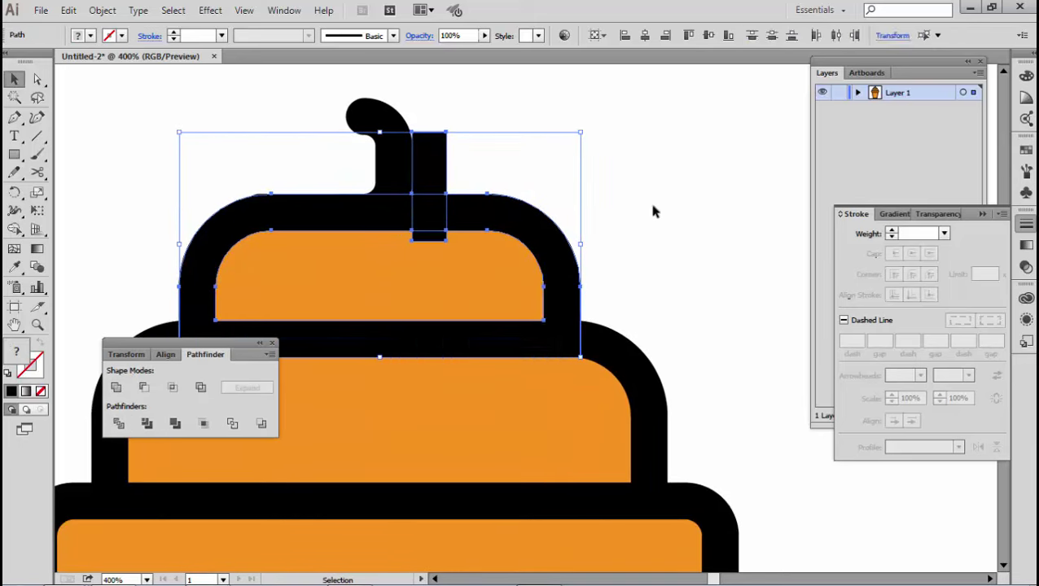
- Delete the upper and lower rectangle pieces with Edit > Clear
left_click(652, 211)
left_click(443, 180)
left_click(431, 237, "shift")
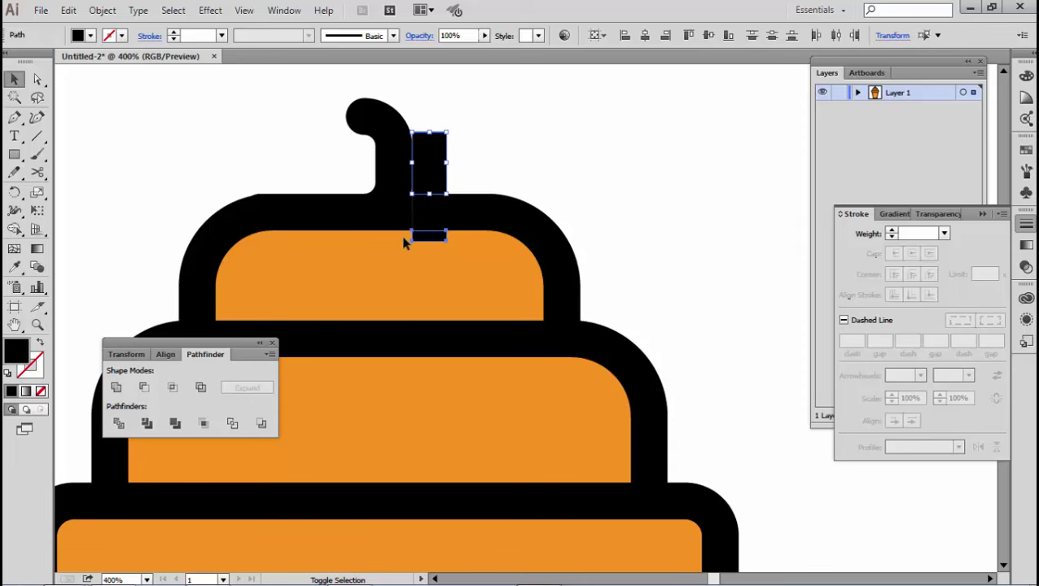
left_click(68, 11)
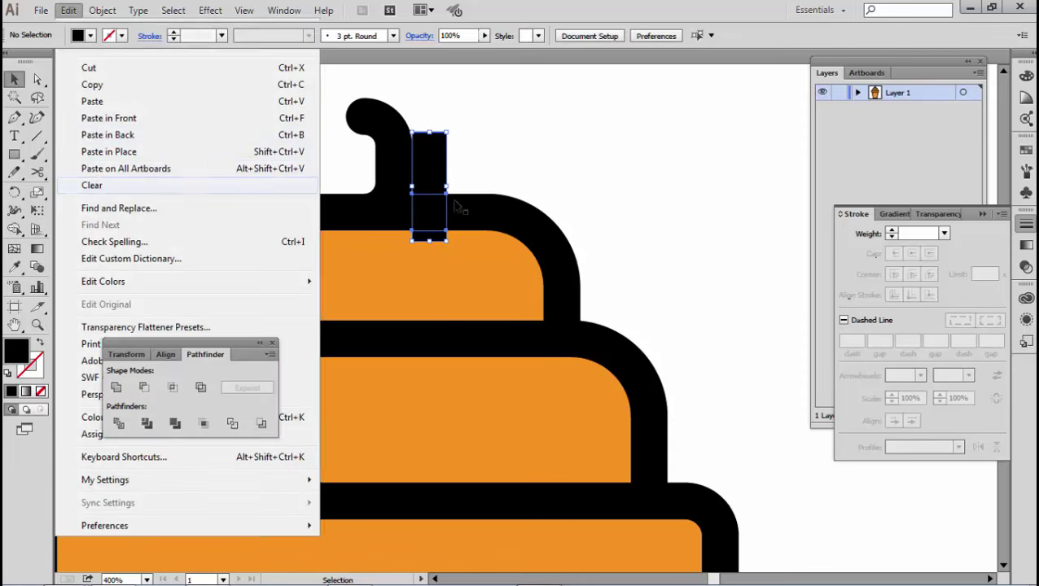
left_click(95, 185)
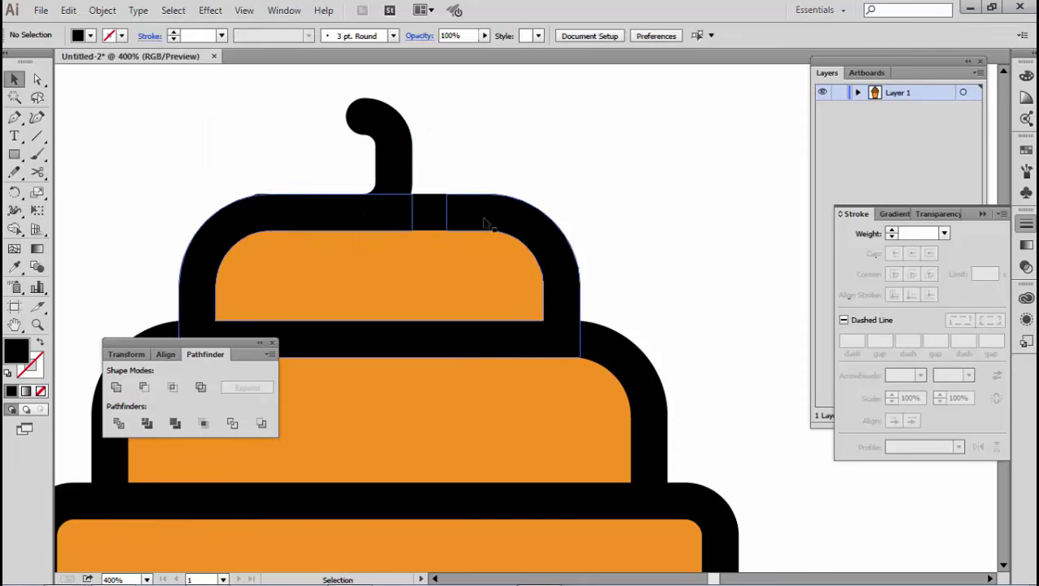
left_click(69, 11)
left_click(93, 185)
- Nudge the top tier's outline piece to line up with the stem
key("ctrl+minus")
key("ctrl+minus")
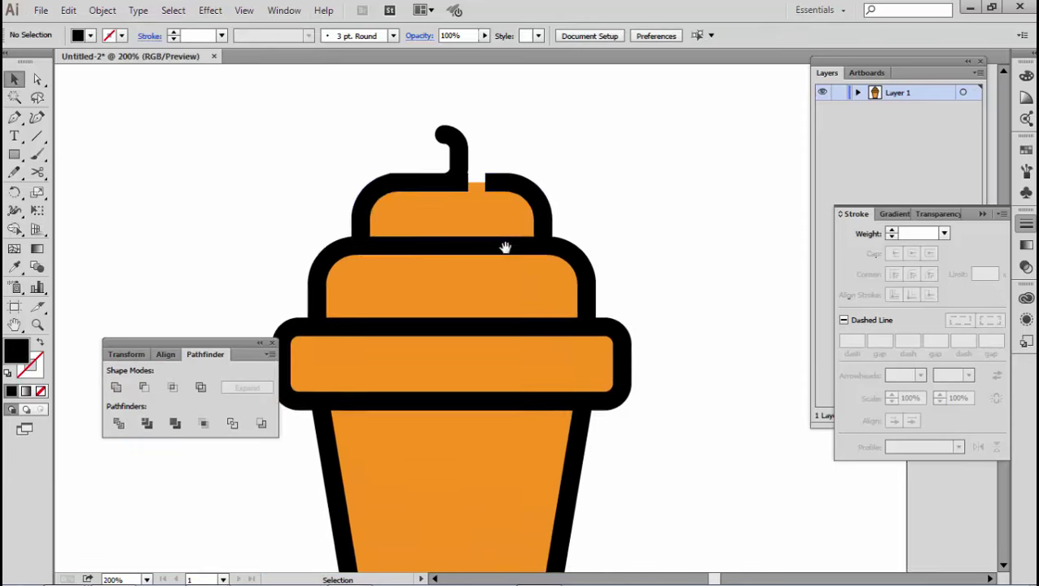
key("ctrl+plus")
key("ctrl+plus")
key("ctrl+plus")
left_click(471, 225)
key("ctrl+plus")
key("ctrl+plus")
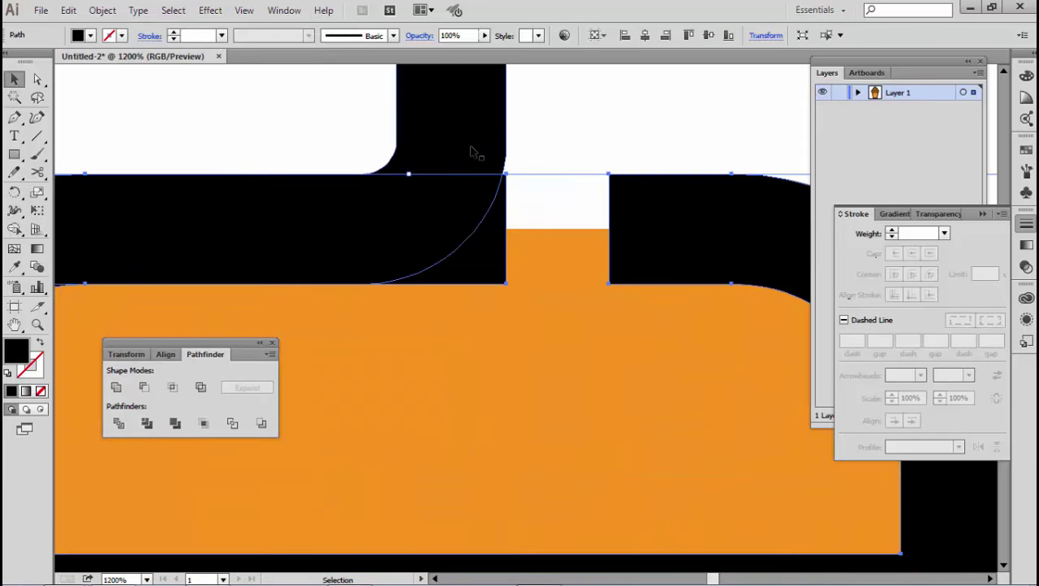
scroll(481, 138, "up", 1)
mouse_move(486, 153)
left_mouse_down()
mouse_move(496, 155)
mouse_move(508, 192)
left_mouse_up()
left_click(573, 188)
left_click(496, 166)
scroll(494, 174, "up", 3)
- Nudge the large curved outline piece and the stem's attached piece slightly into alignment
left_click(462, 140)
left_click_drag(462, 139, 461, 144)
left_click(612, 222)
scroll(610, 226, "down", 6)
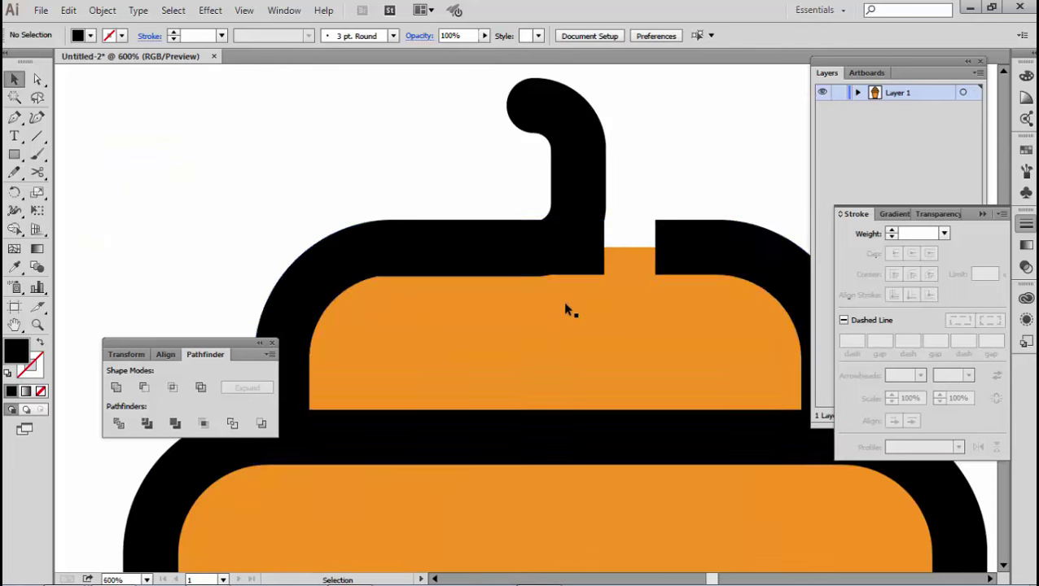
left_click(547, 279)
scroll(682, 174, "up", 1)
left_click(446, 308)
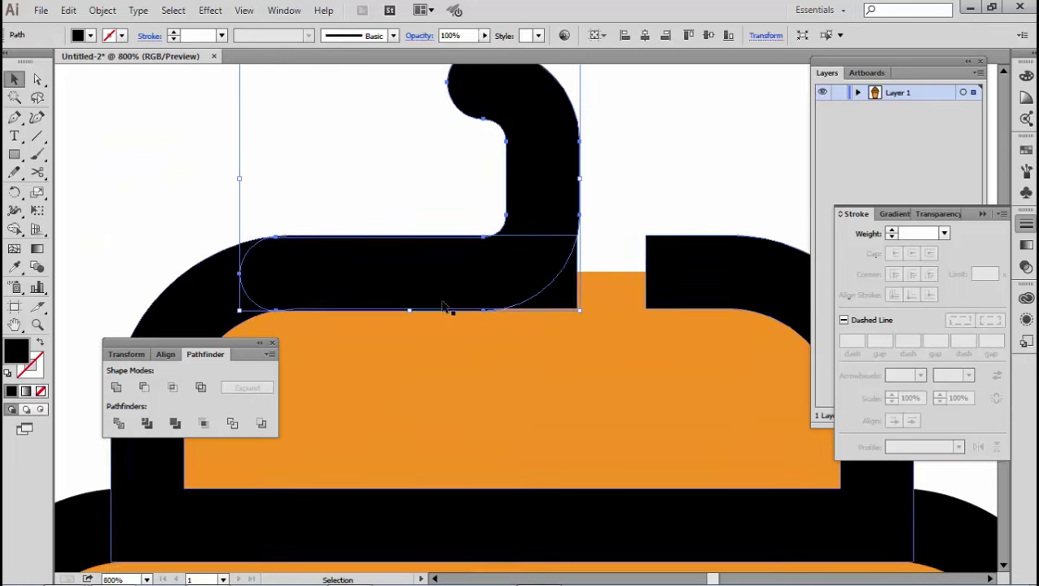
left_click_drag(412, 309, 413, 311)
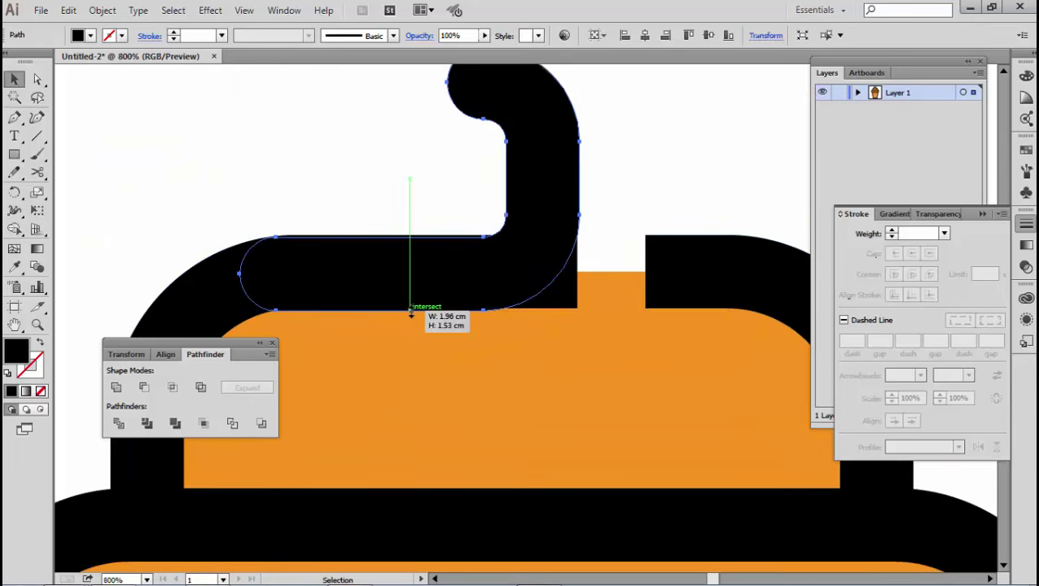
left_click(625, 176)
scroll(634, 232, "down", 2)
- Round the outline corner on the gap's left side with the Direct Selection live-corner widget
left_click(528, 275)
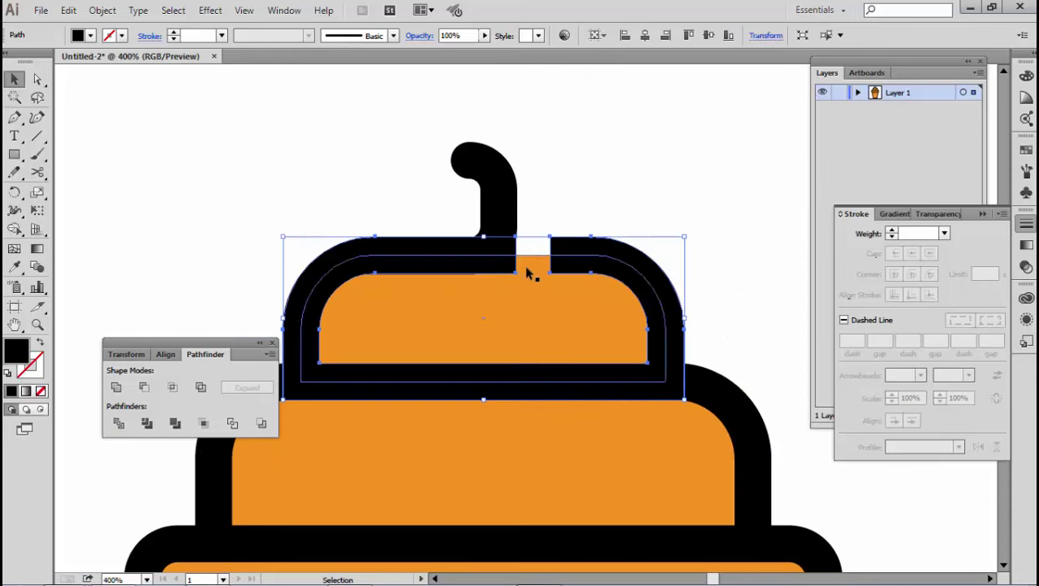
left_click(36, 79)
scroll(550, 308, "up", 1)
scroll(537, 323, "up", 1)
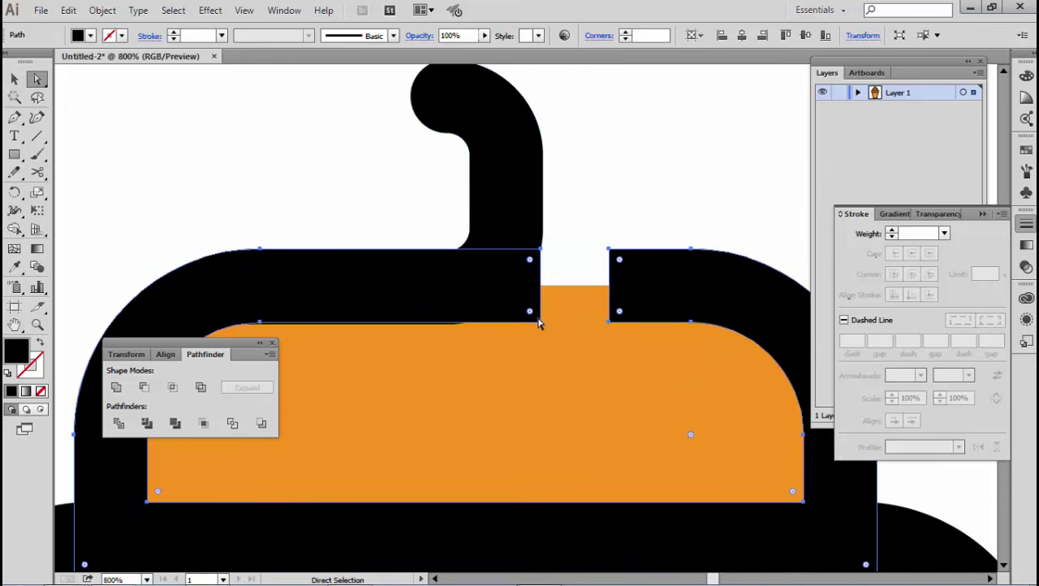
left_click(541, 323)
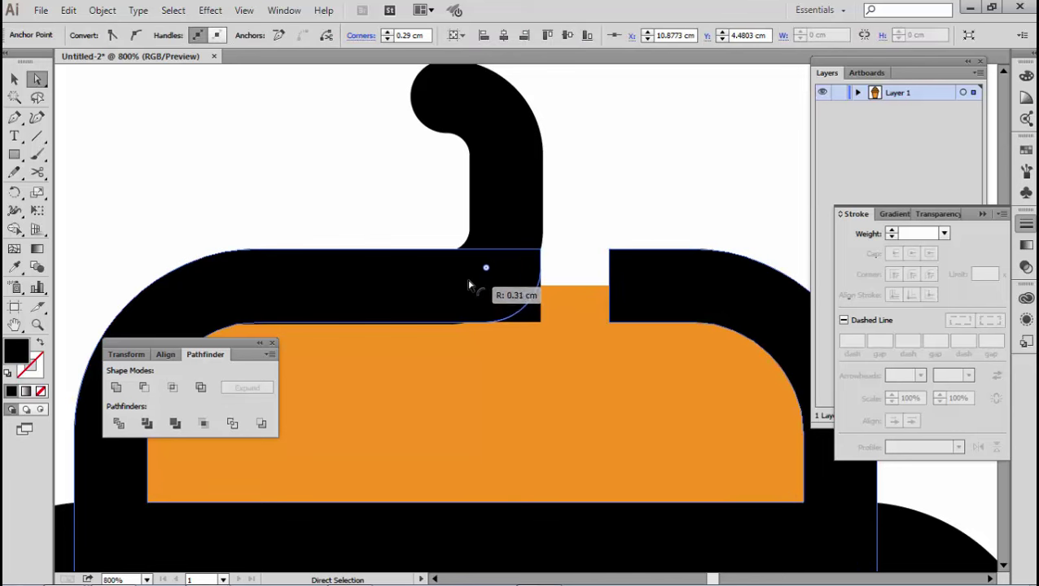
left_click_drag(502, 302, 475, 272)
key("ctrl+shift+a")
- Round the gap's right-side outline corner to 0.17 cm
scroll(682, 310, "right", 3)
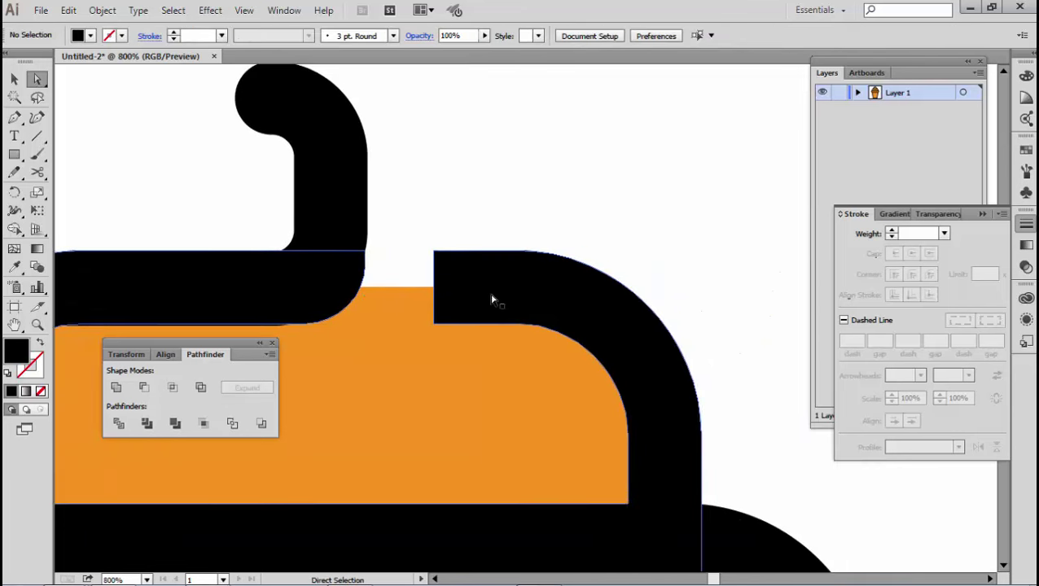
left_click(444, 262)
left_click(436, 253)
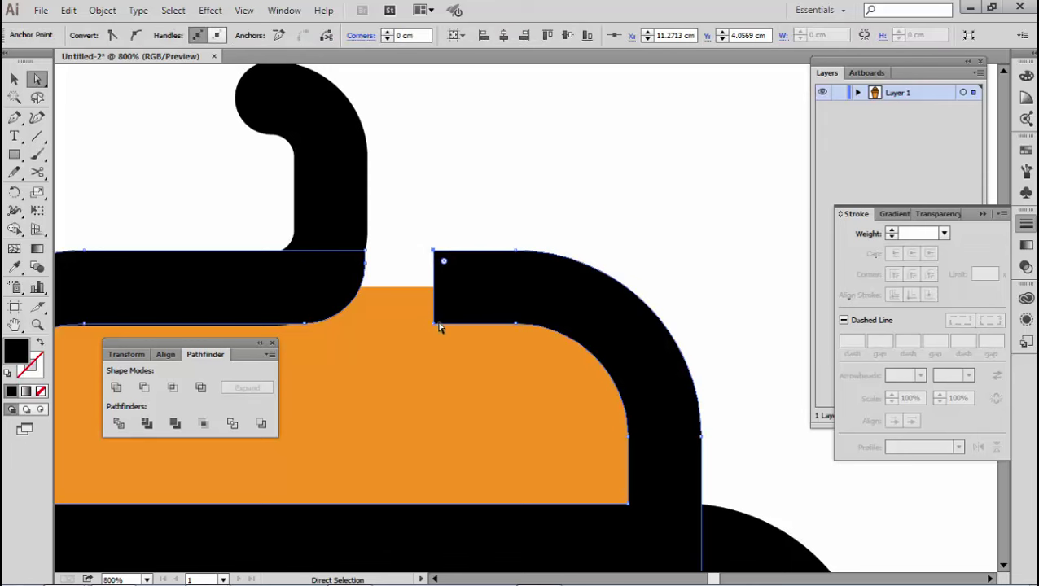
left_click_drag(445, 316, 482, 318)
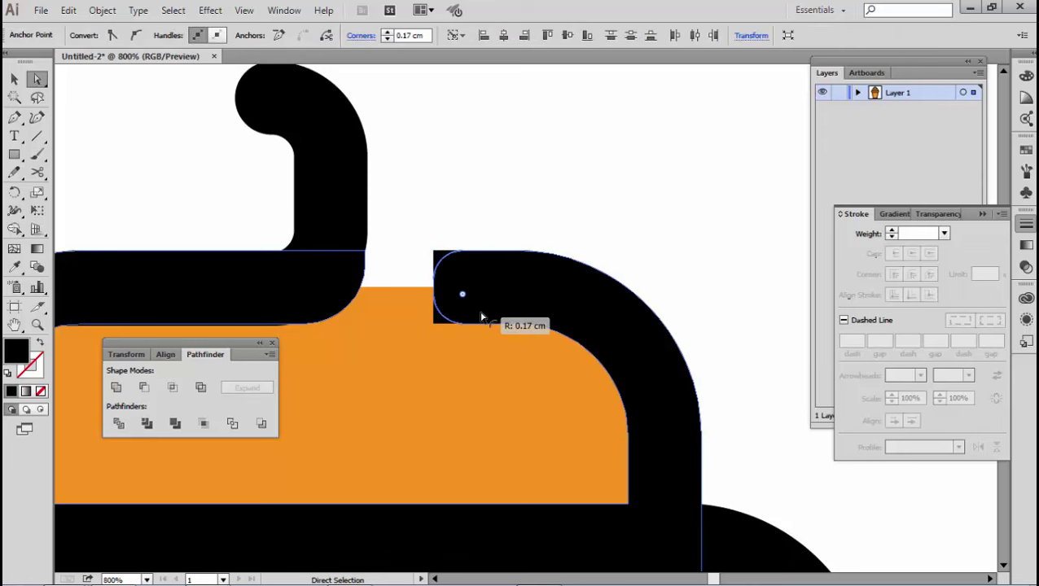
key("ctrl+shift+a")
scroll(533, 328, "down", 5)
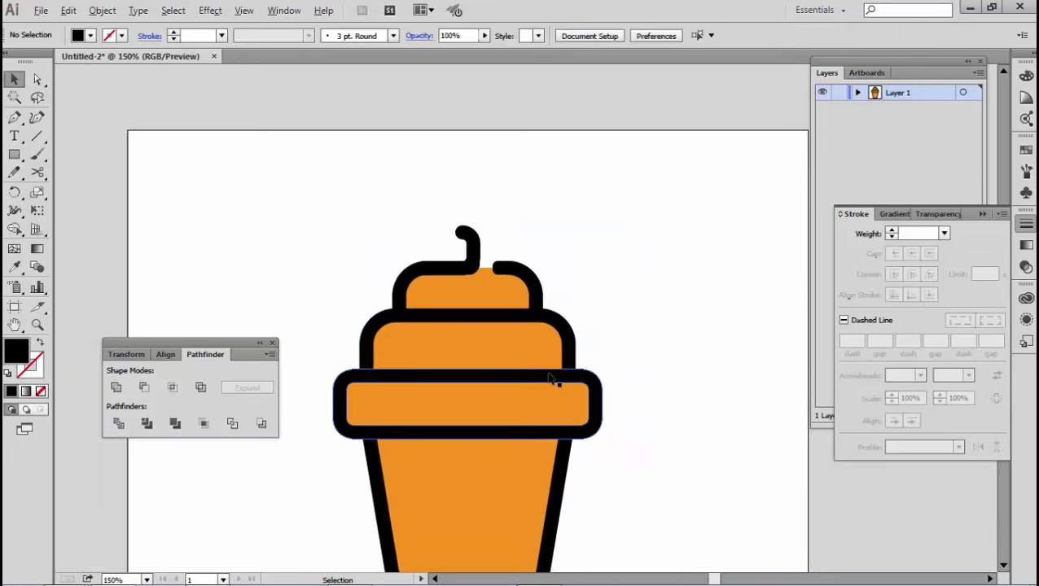
- Select the middle tier's outline, undoing an accidental move of the band's fill
scroll(554, 268, "down", 2)
scroll(487, 242, "up", 2)
left_click(449, 262)
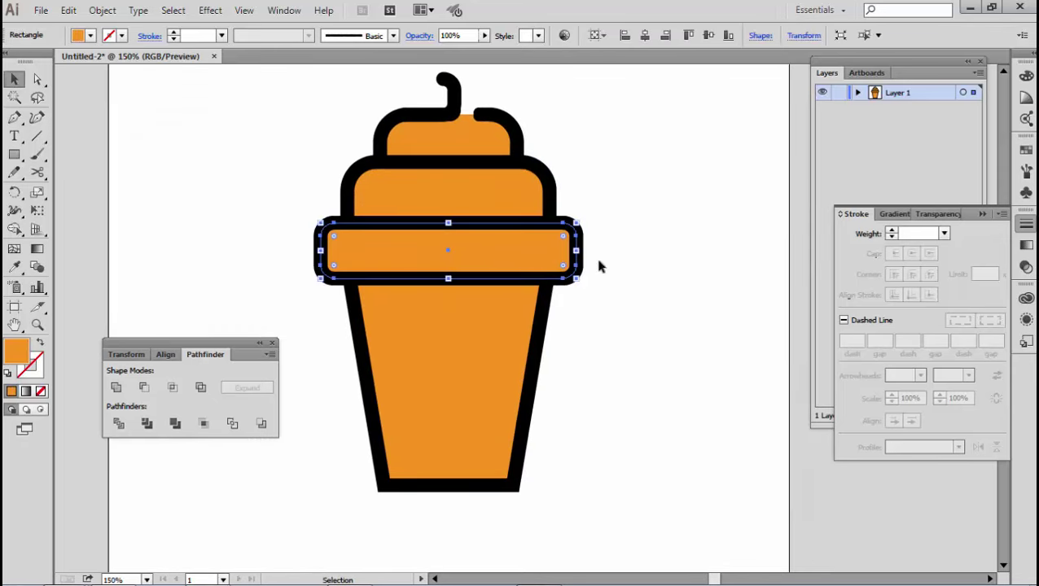
key("ctrl+shift+a")
left_click(431, 326)
left_click_drag(580, 322, 577, 268)
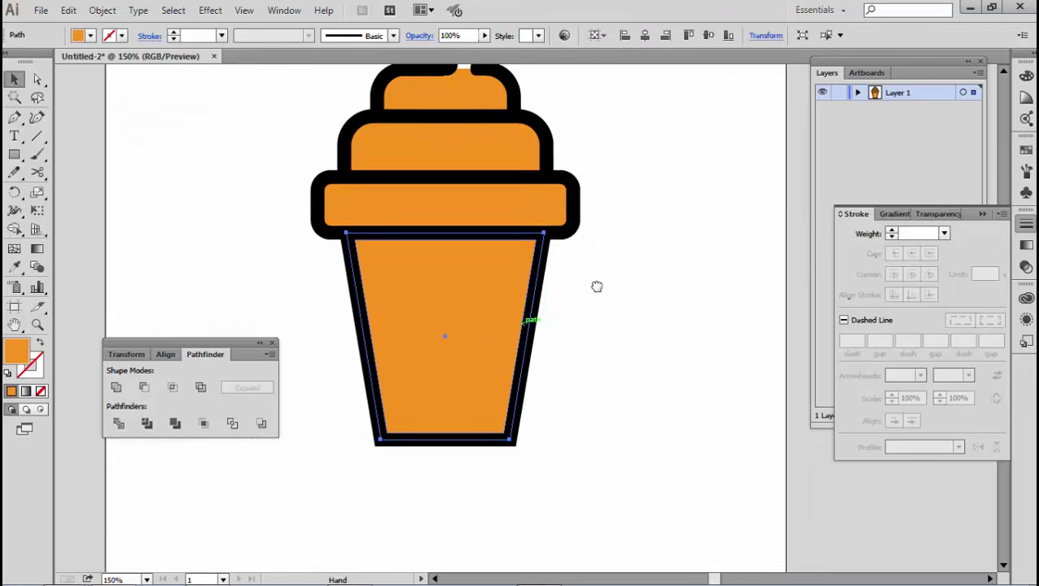
scroll(427, 216, "up", 2)
left_click_drag(474, 214, 464, 242)
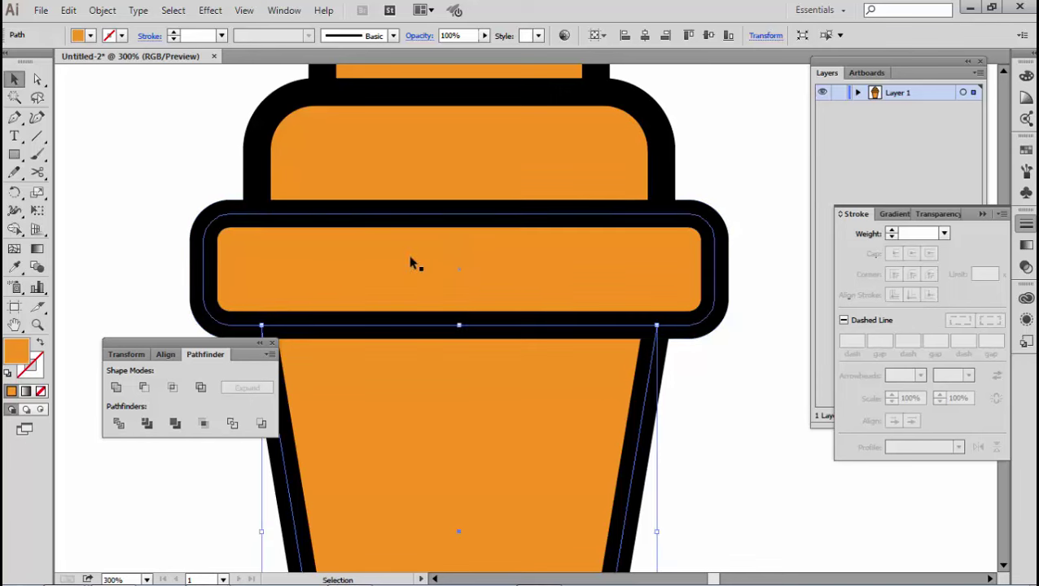
left_click_drag(413, 262, 379, 329)
key("ctrl+z")
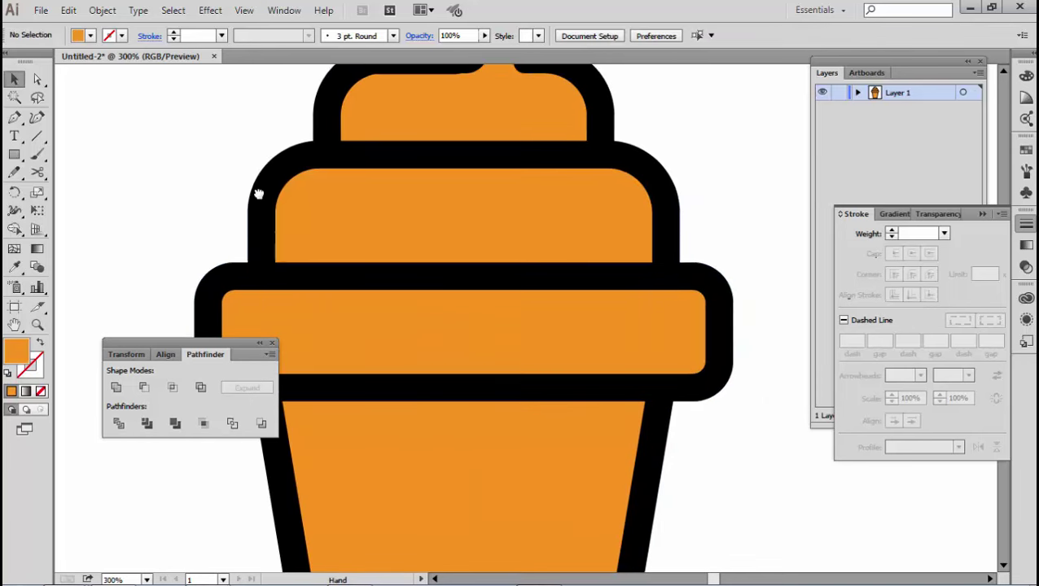
left_click(267, 210)
left_click_drag(371, 251, 385, 212)
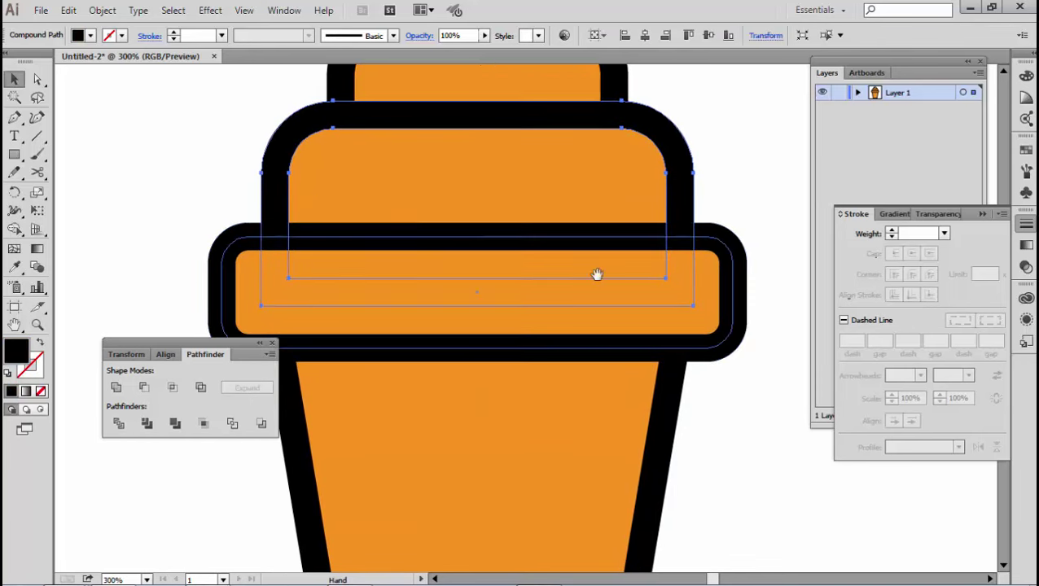
- Draw a thin strip along the rim band's top edge and group it with the middle tier outline
left_click(15, 155)
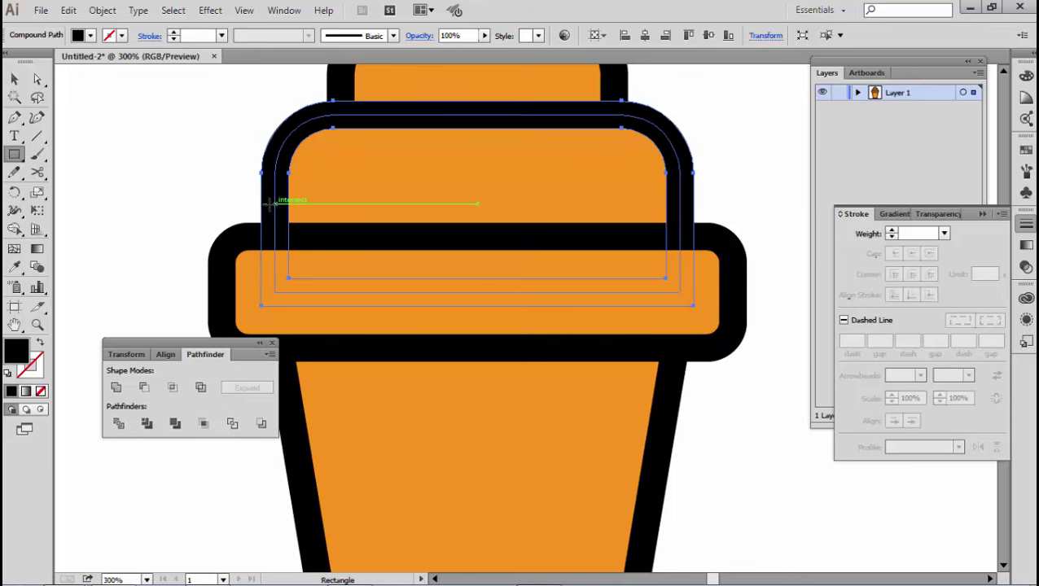
left_click_drag(255, 204, 710, 222)
left_click(14, 80)
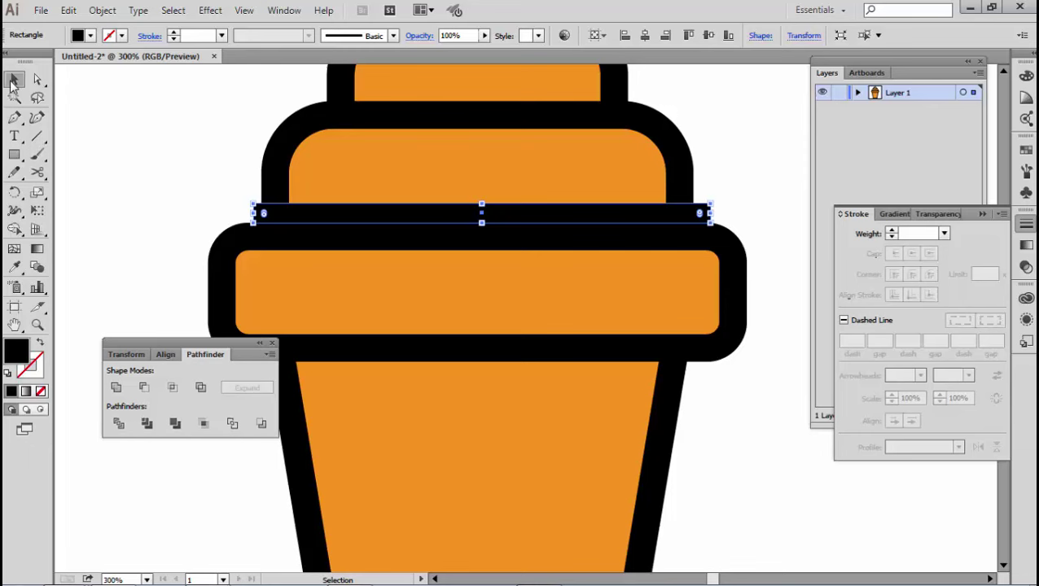
left_click(269, 174, "shift")
key("ctrl+g")
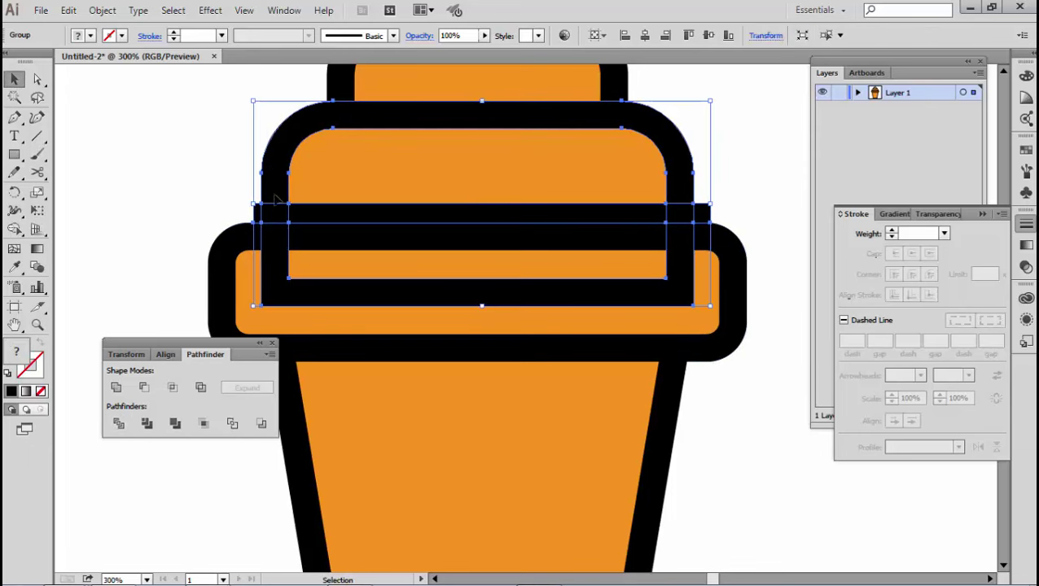
- Ungroup the pieces and clear the thin black strip and the leftover outline piece on the band
right_click(277, 198)
left_click(325, 285)
left_click(246, 215)
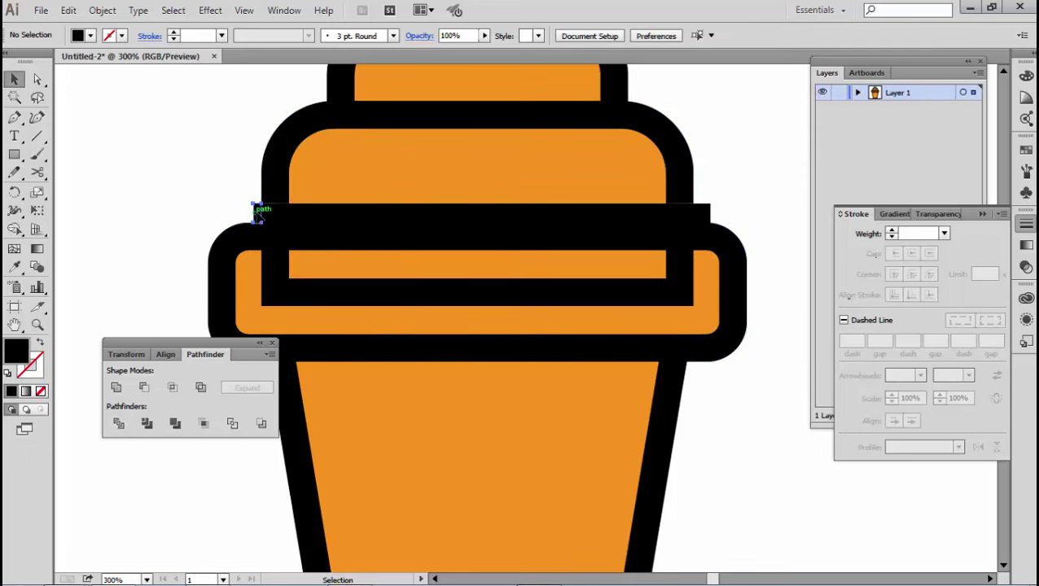
left_click_drag(256, 209, 599, 220)
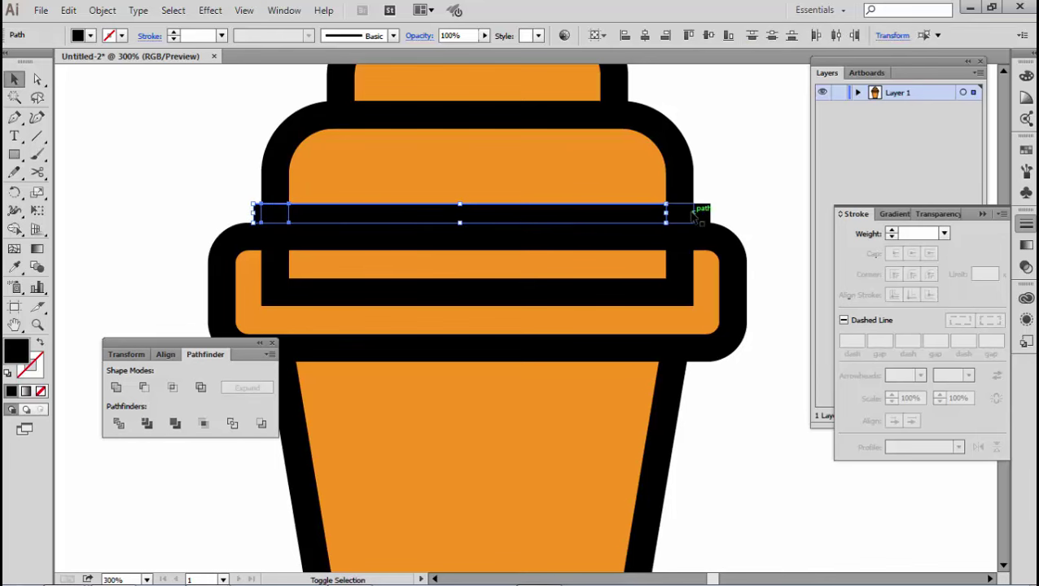
left_click(69, 10)
left_click(94, 185)
left_click(275, 269)
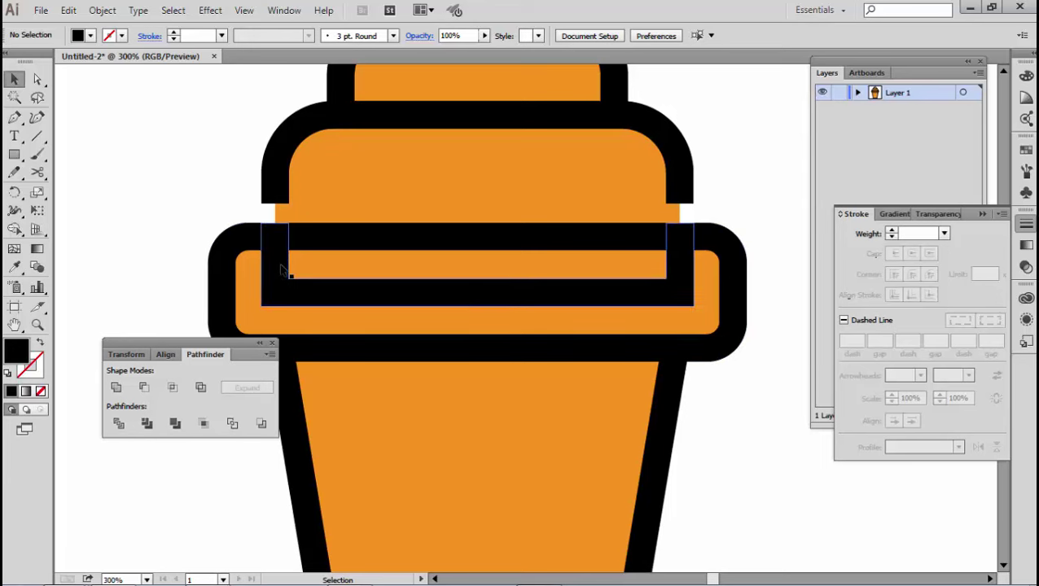
left_click(68, 9)
left_click(97, 185)
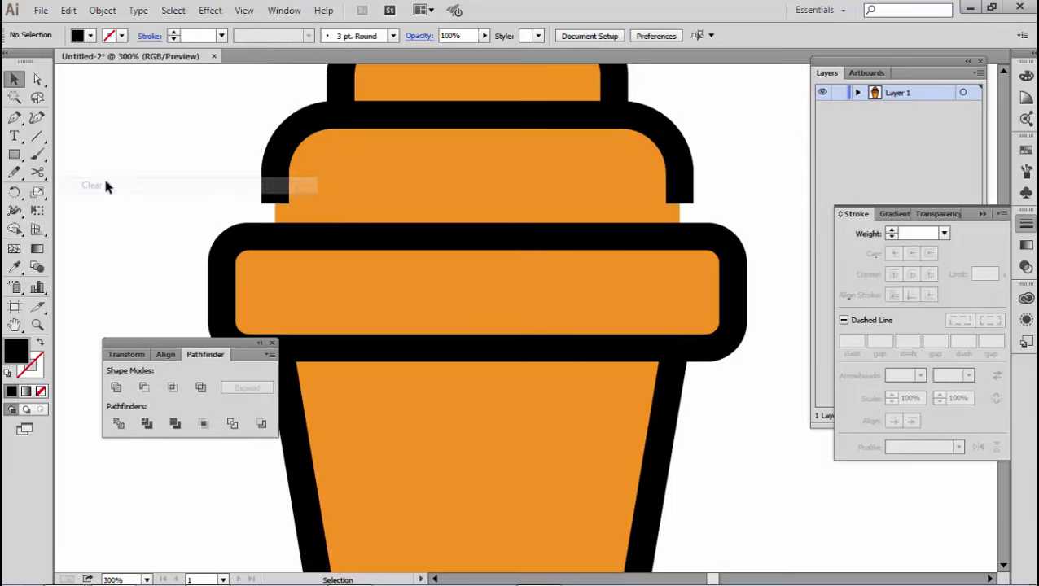
key("ctrl+minus")
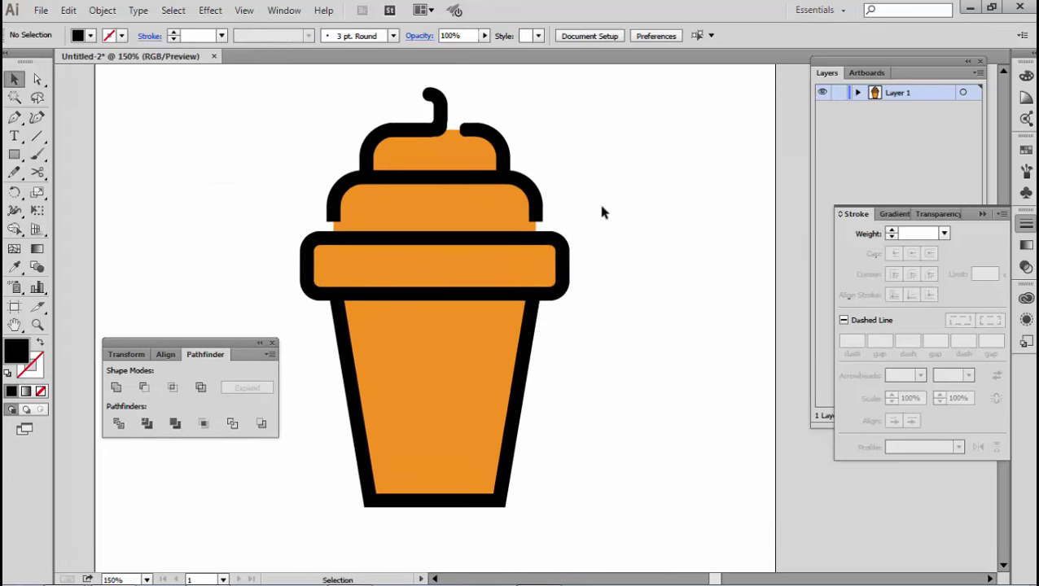
- Draw a small rectangle across the top of the cup's left black outline
key("ctrl+plus")
scroll(496, 203, "down", 2)
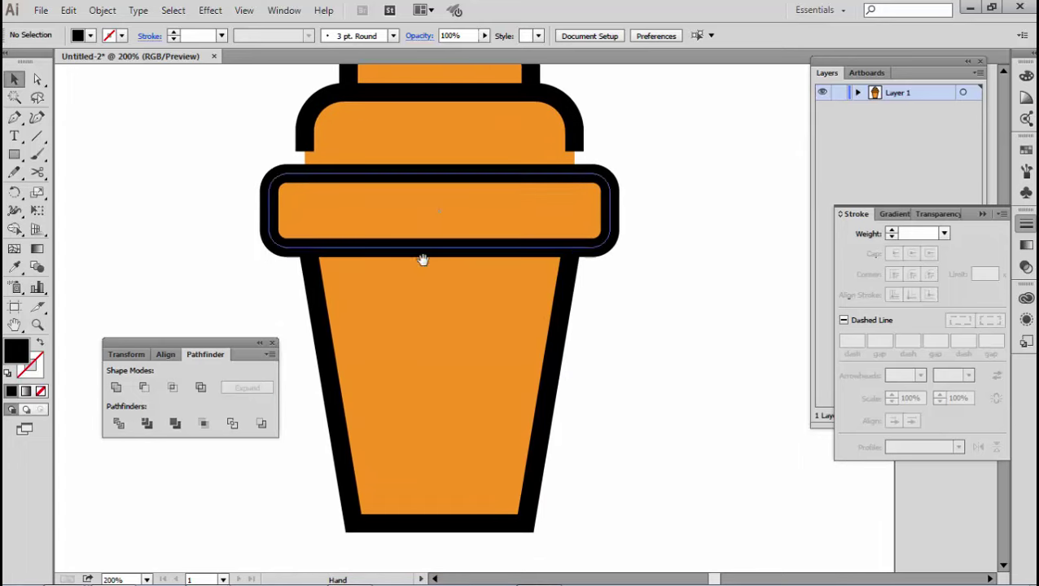
left_click(319, 297)
key("ctrl+plus")
left_click(15, 155)
left_click_drag(316, 355, 370, 337)
key("ctrl+z")
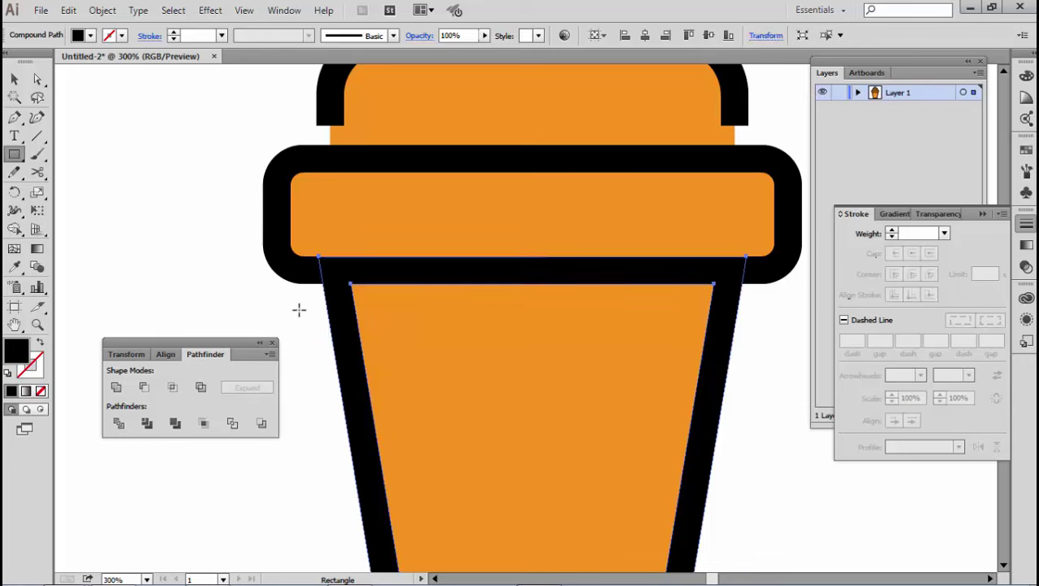
mouse_move(300, 309)
left_mouse_down()
mouse_move(376, 285)
mouse_move(337, 316)
left_mouse_up()
- Divide the cup outline with the small rectangle and ungroup the pieces
left_click(14, 79)
left_click(352, 324, "shift")
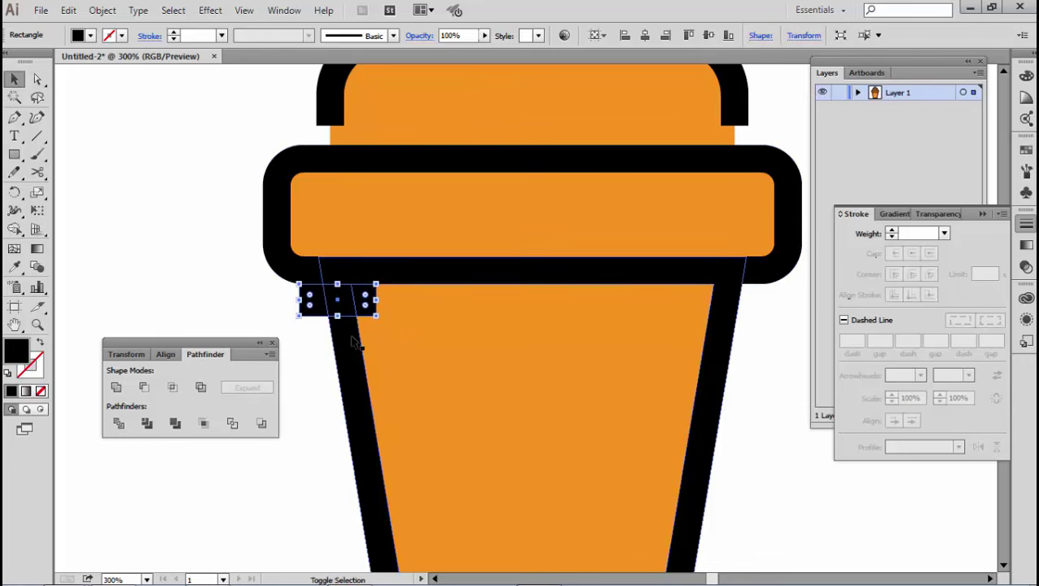
left_click(121, 432)
right_click(406, 341)
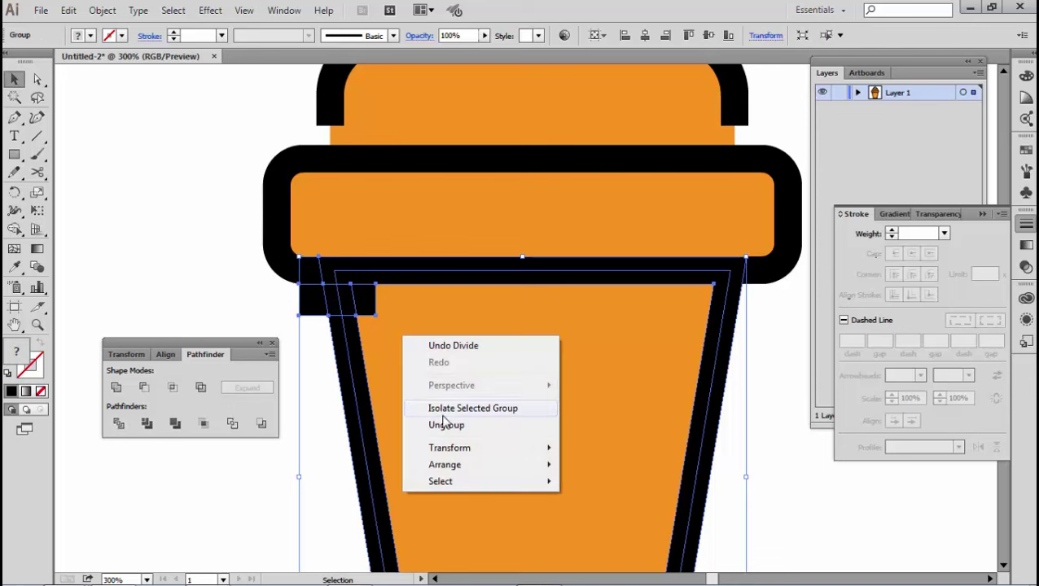
left_click(432, 425)
- Delete the small cut pieces at the outline's top, leaving a gap below the rim band
left_click(224, 288)
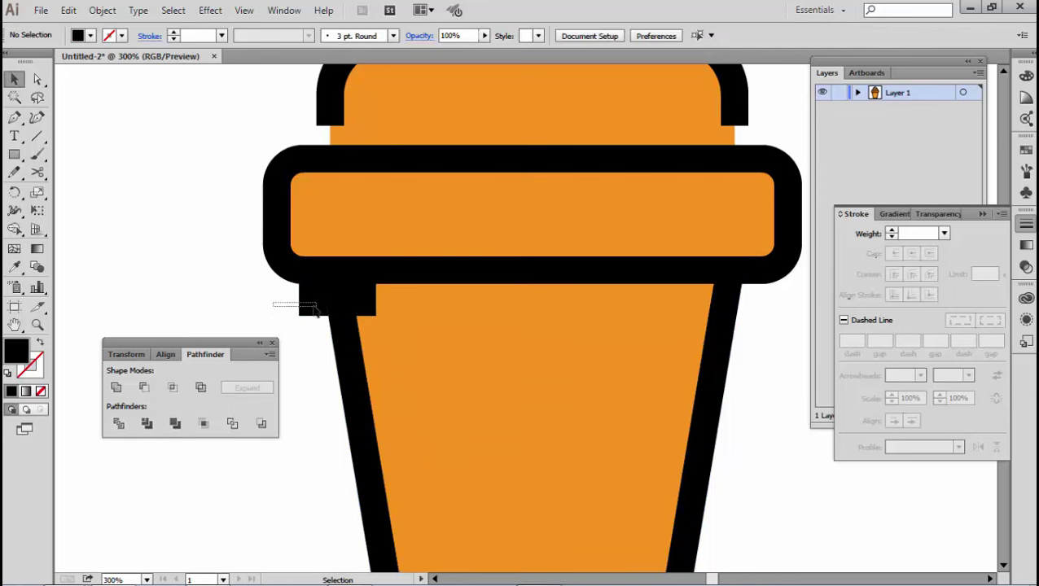
left_click_drag(316, 311, 324, 314)
left_click(371, 302, "shift")
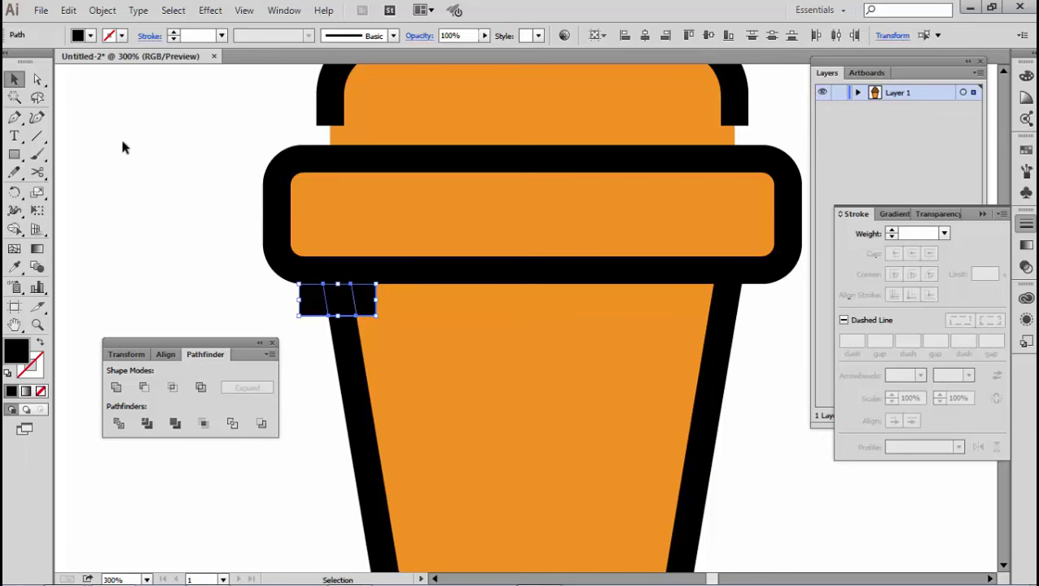
left_click(69, 10)
left_click(89, 184)
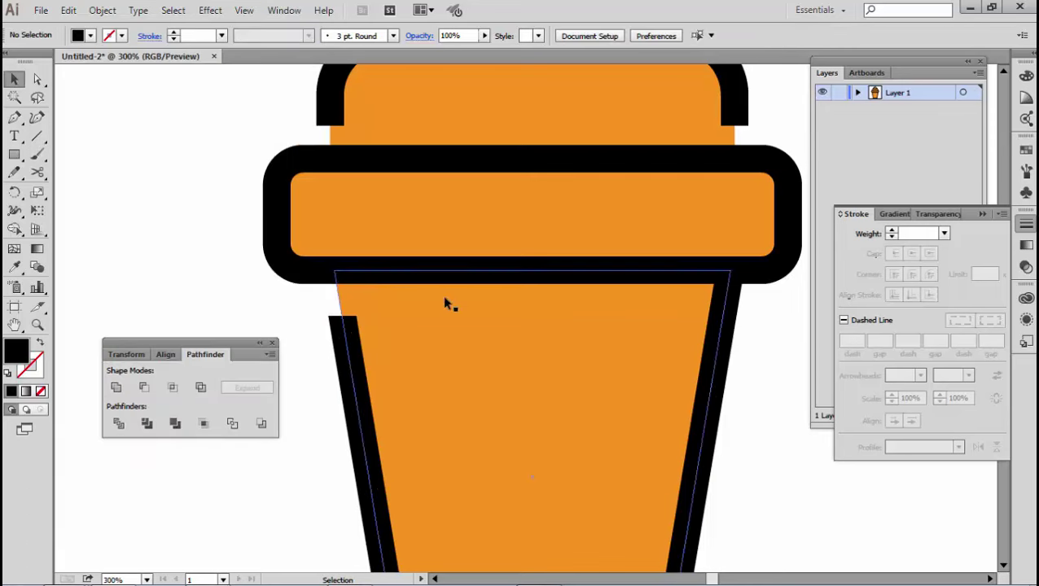
- Zoom out and pan to review the whole icon
key("ctrl+minus")
left_click_drag(511, 326, 490, 248)
scroll(511, 243, "up", 3)
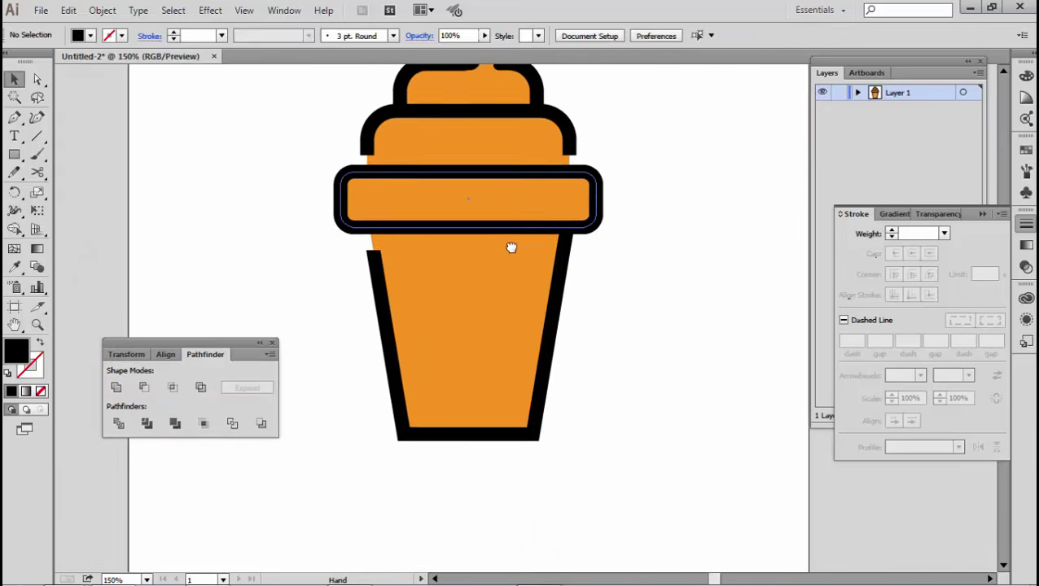
scroll(481, 211, "down", 1)
scroll(472, 219, "down", 2)
left_click(466, 213)
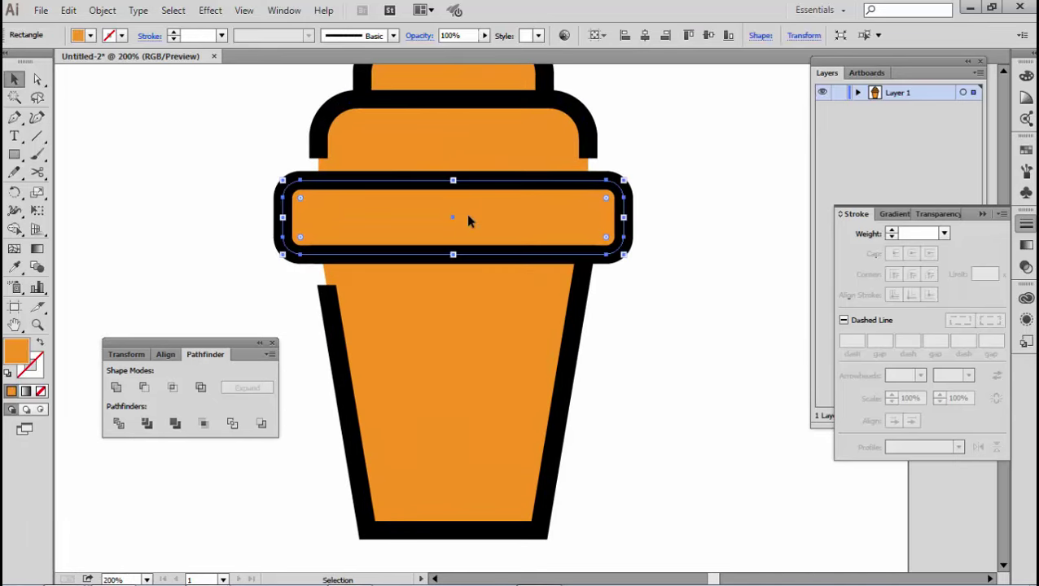
key("ctrl+minus")
left_click(294, 178)
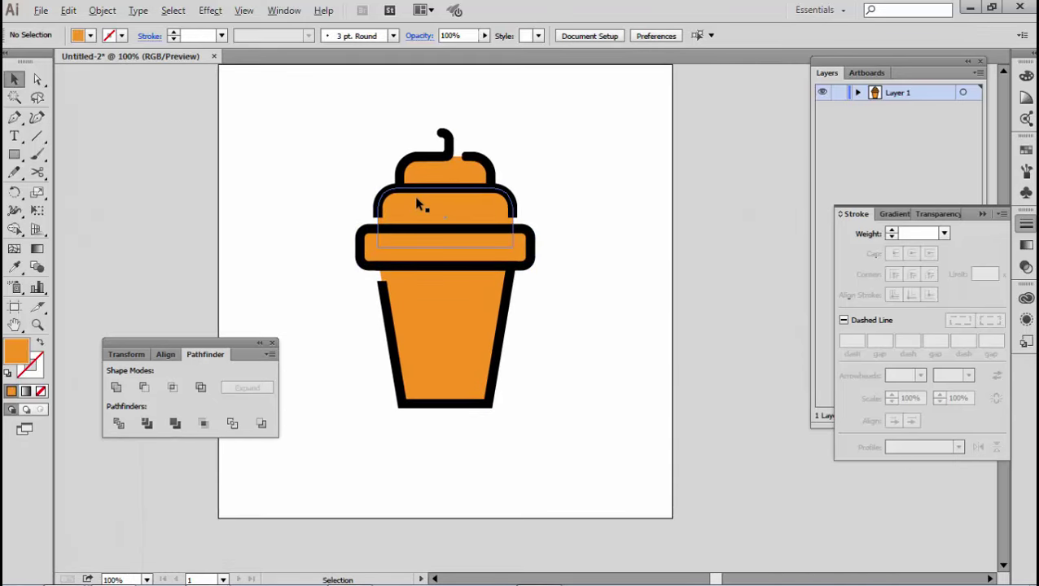
- Draw a rectangle covering the rim band over the middle scoop's orange fill
key("ctrl+plus")
left_click(422, 211)
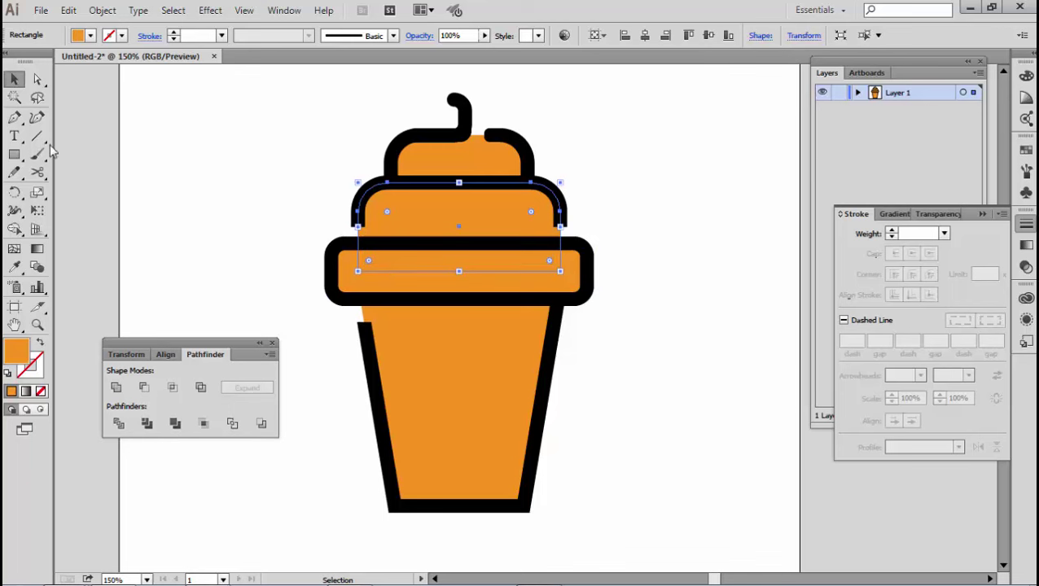
left_click(16, 154)
left_click_drag(323, 326, 631, 242)
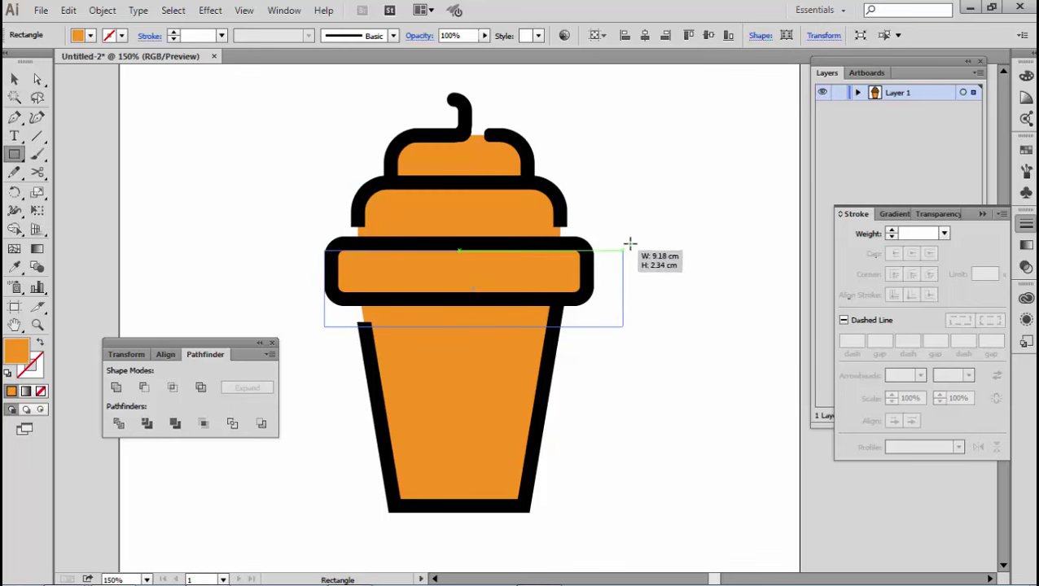
- Divide the middle scoop fill with the rectangle and ungroup the pieces
left_click(16, 79)
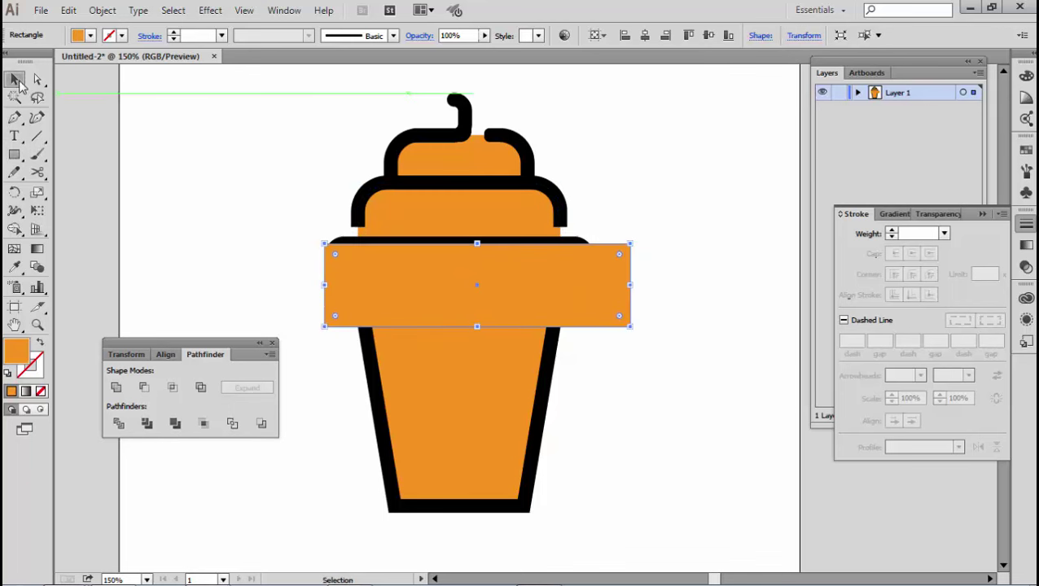
left_click(408, 205, "shift")
right_click(417, 288)
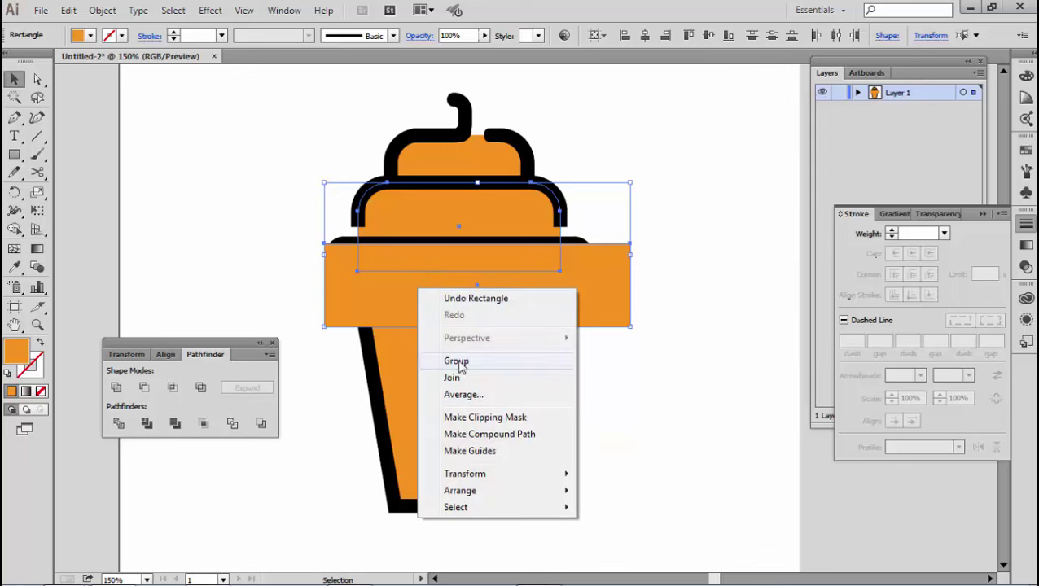
left_click(118, 424)
right_click(374, 281)
left_click(417, 370)
- Delete the leftover orange rectangle piece
left_click(319, 278)
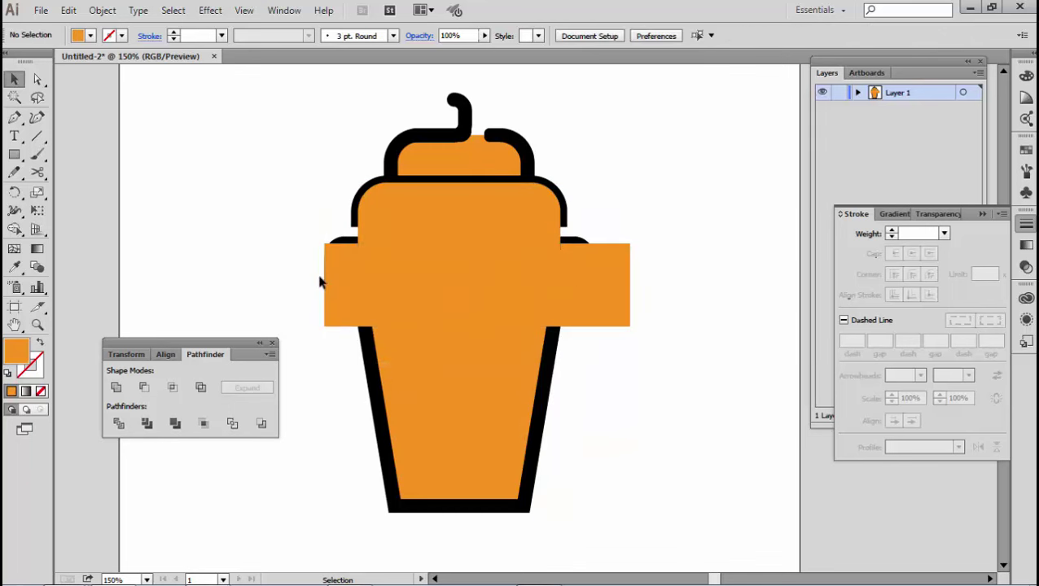
left_click(334, 284)
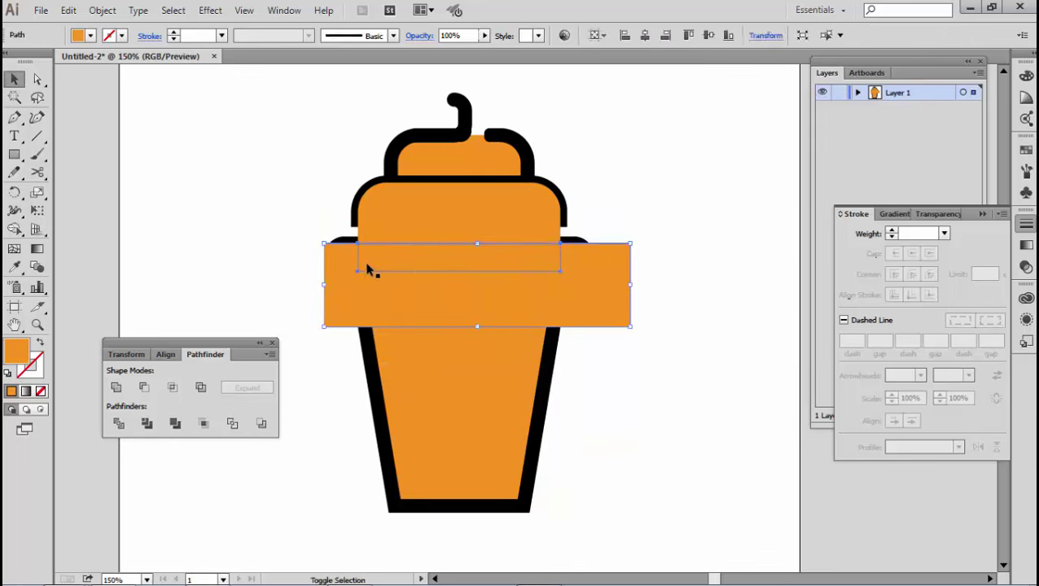
left_click(68, 11)
left_click(195, 186)
- Send the trimmed middle scoop fill to the back, behind the rim band and cup
left_click(554, 215)
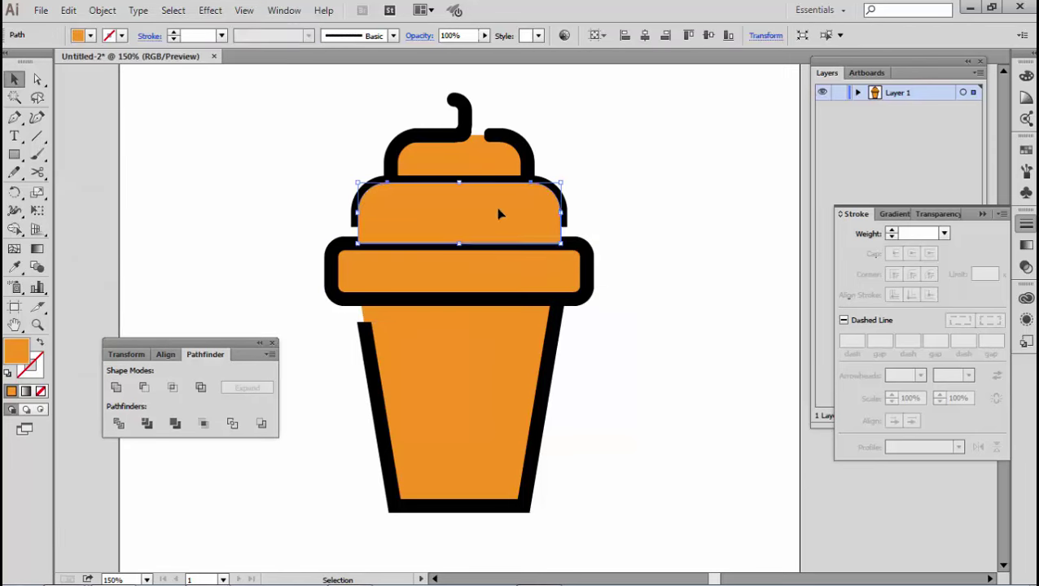
left_click_drag(498, 216, 464, 325)
key("ctrl+z")
right_click(500, 212)
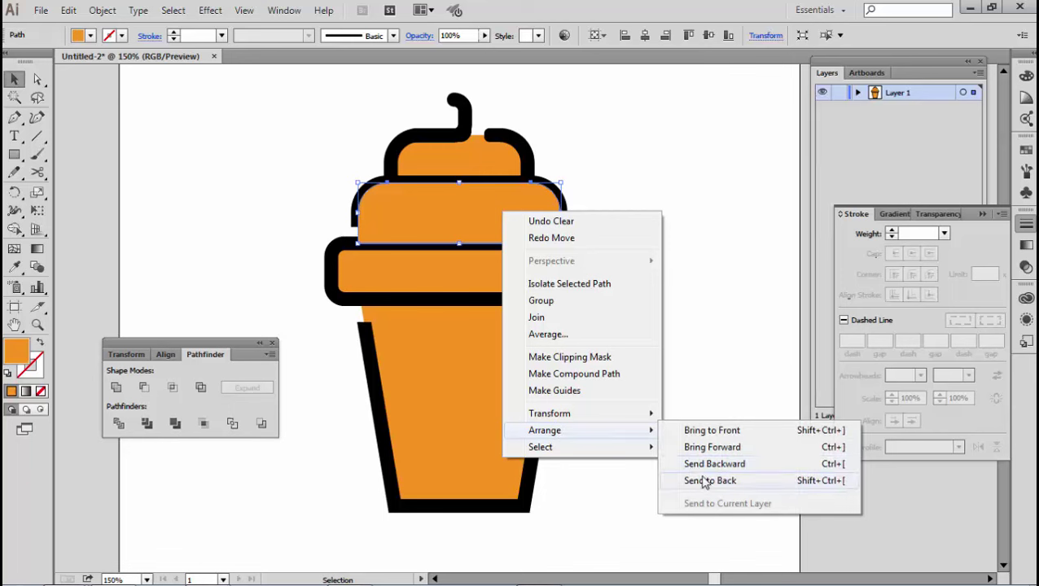
left_click(710, 464)
right_click(534, 239)
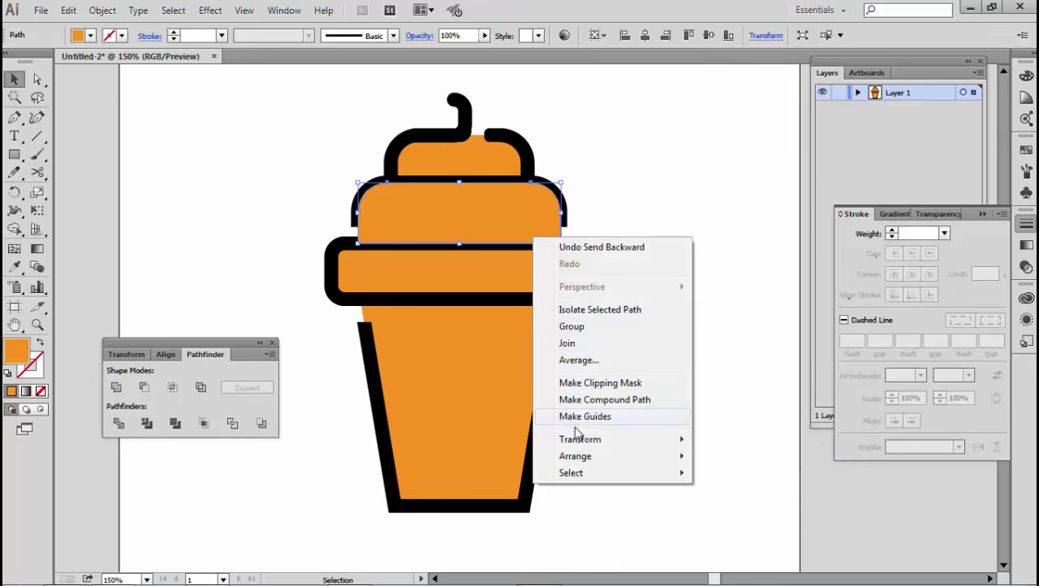
mouse_move(575, 456)
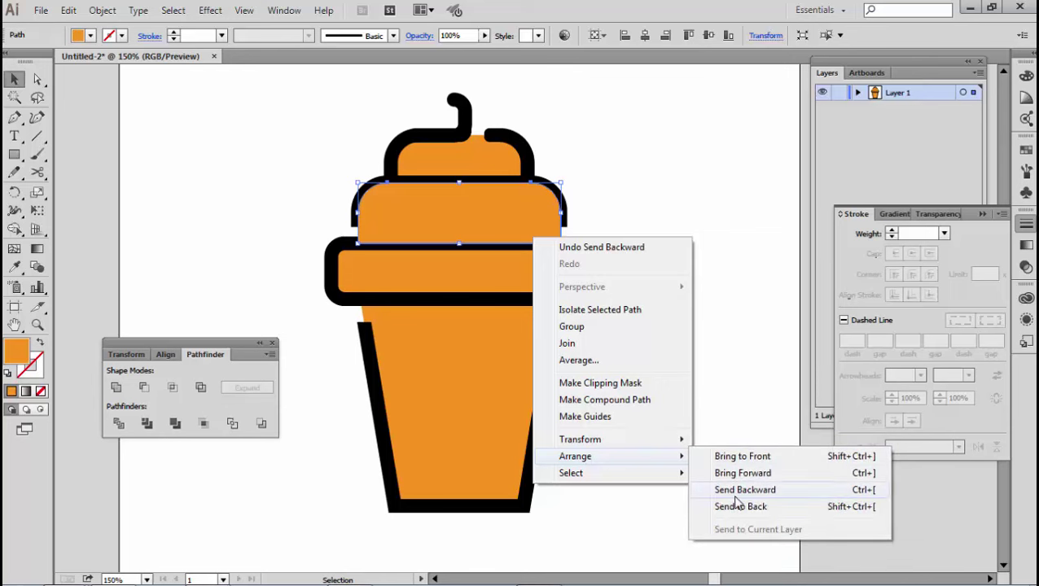
left_click(739, 507)
left_click(599, 292)
scroll(588, 292, "down", 2)
- Select the top scoop, tiers and cone shapes of the ice cream
left_click_drag(588, 292, 542, 266)
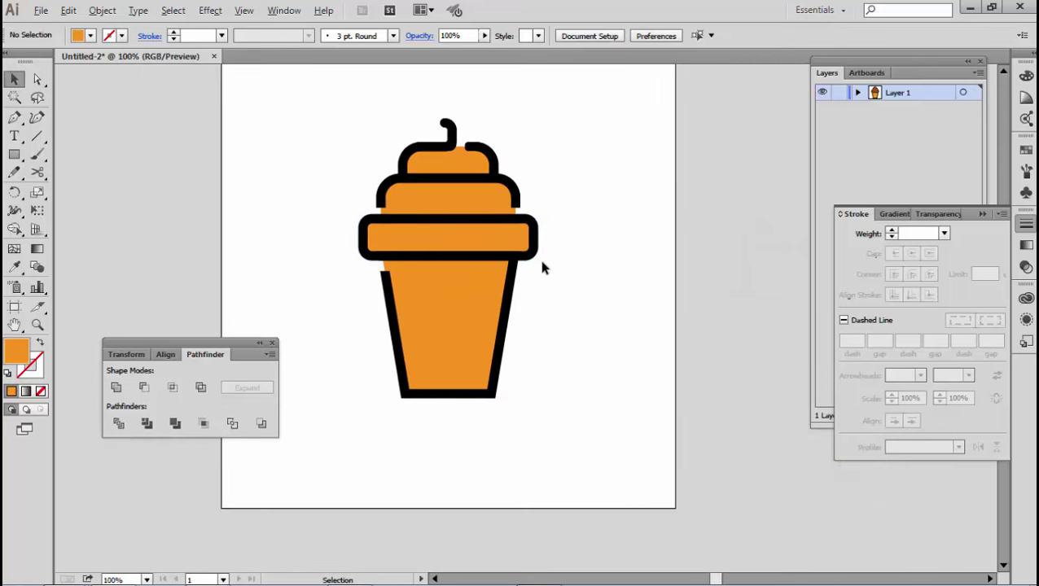
scroll(520, 269, "up", 3)
scroll(576, 254, "down", 1)
scroll(506, 244, "up", 2)
scroll(500, 328, "down", 1)
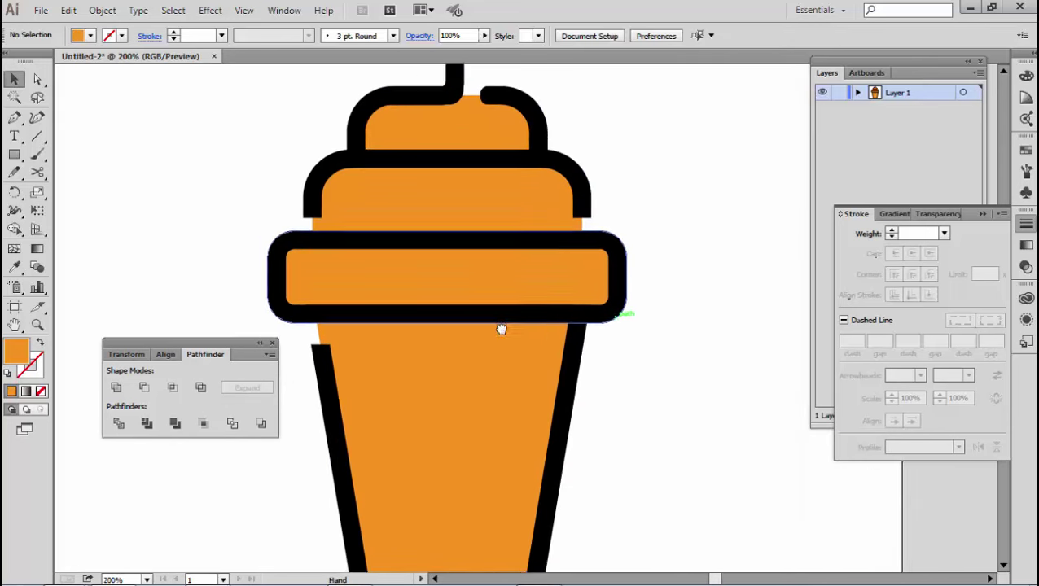
scroll(498, 322, "up", 2)
scroll(498, 322, "down", 1)
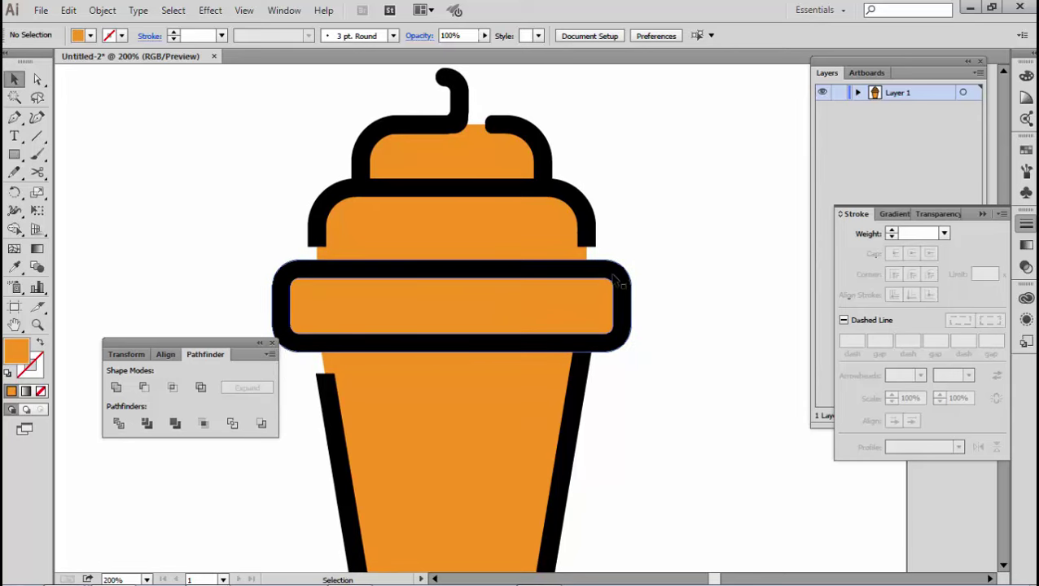
scroll(552, 283, "down", 1)
left_click(424, 127)
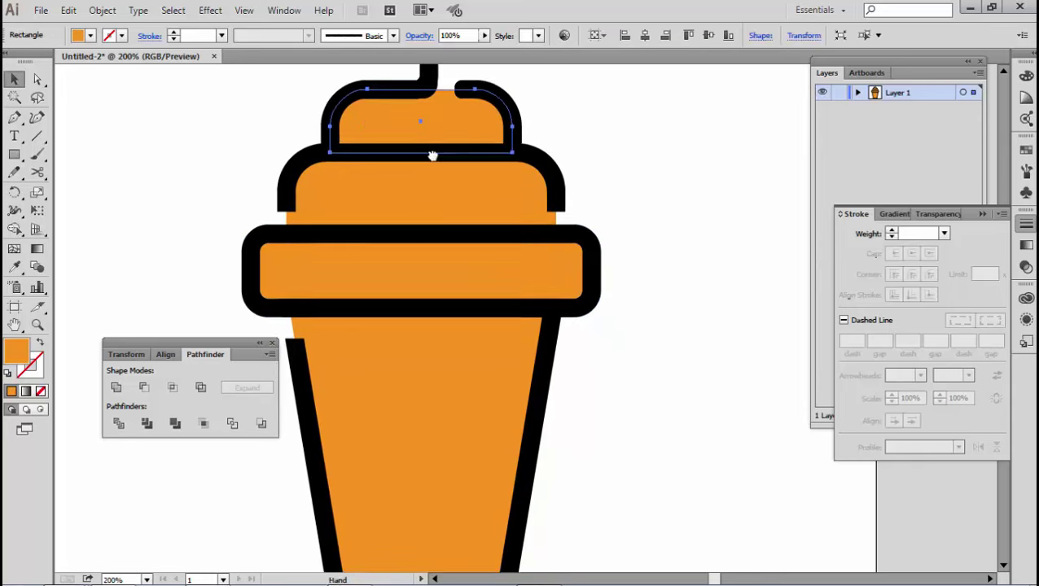
scroll(390, 179, "up", 1)
left_click(355, 238, "shift")
left_click(347, 320, "shift")
left_click(362, 363, "shift")
scroll(362, 364, "down", 1)
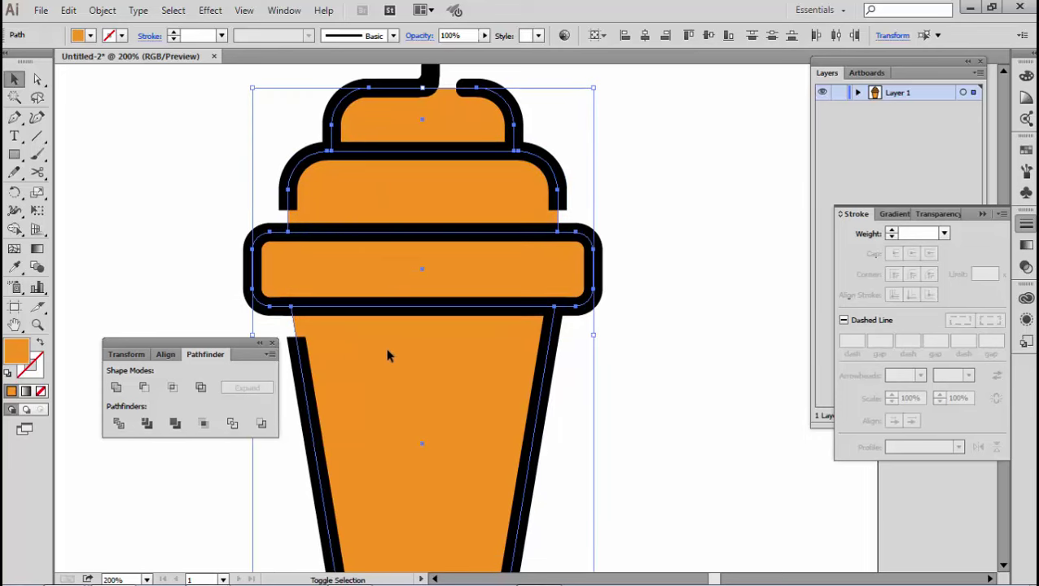
- Make a slightly right-offset copy of the shapes and unite it into one shape
left_click_drag(337, 279, 352, 279)
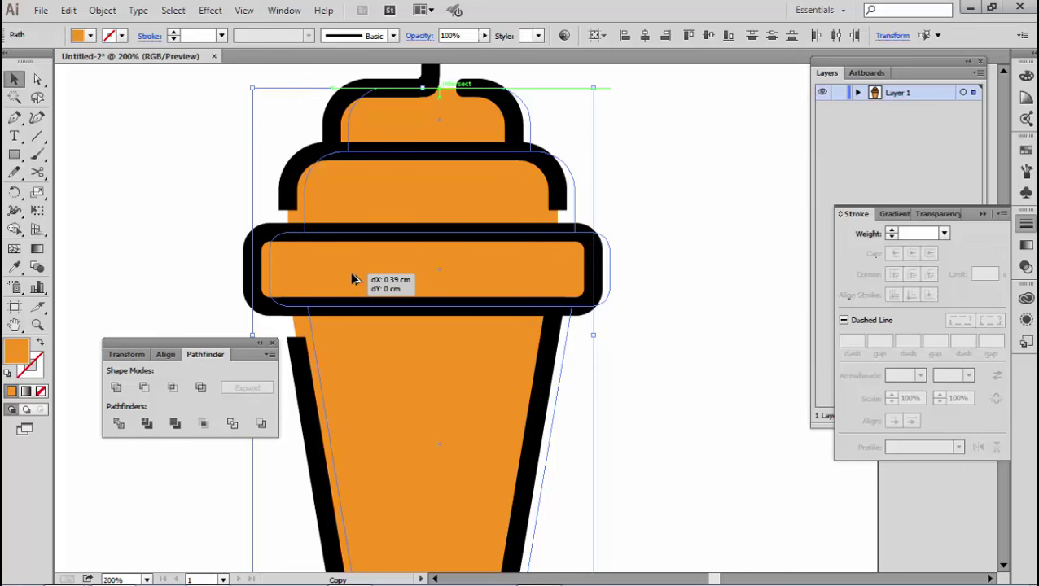
left_click_drag(352, 278, 356, 273)
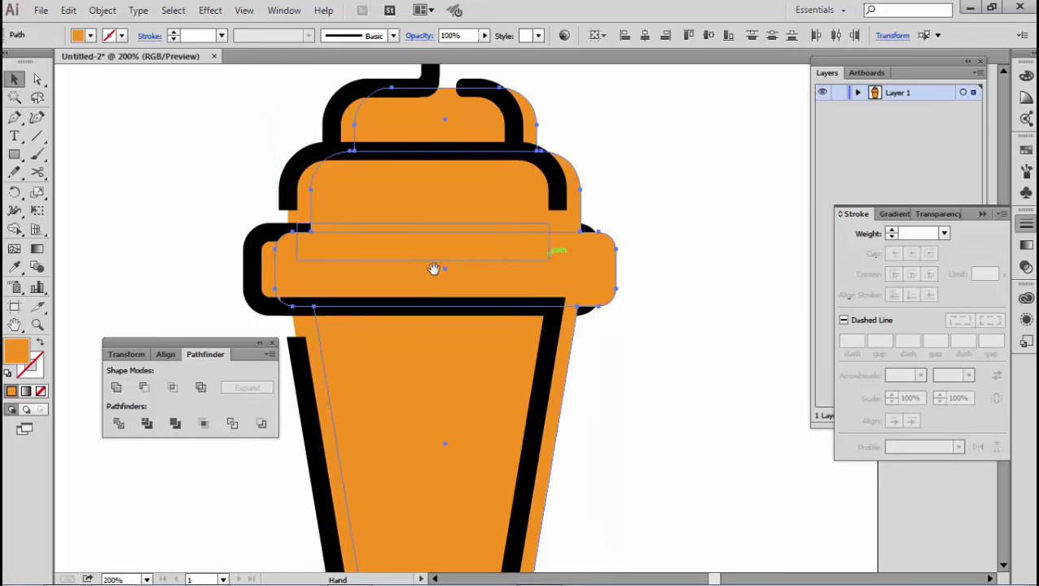
left_click_drag(433, 269, 482, 250)
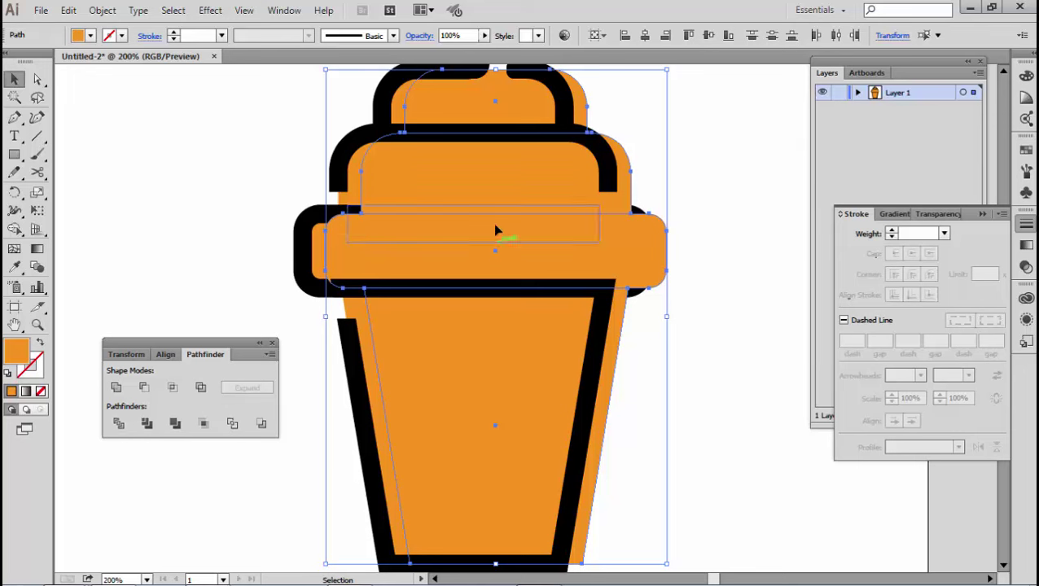
left_click(118, 388)
left_click(284, 180)
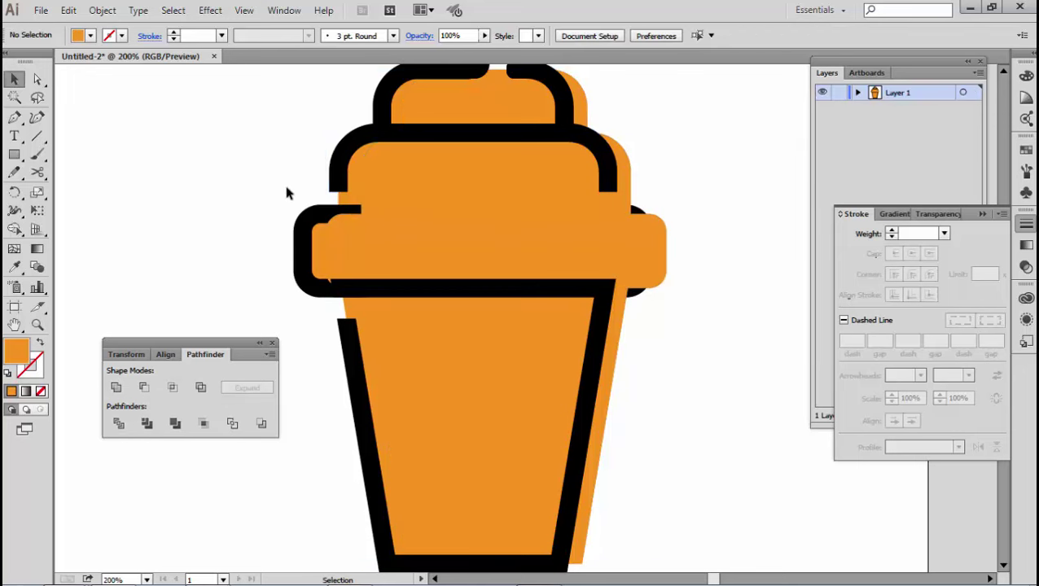
- Divide the arches, cone and offset shape into separate pieces and ungroup them
left_click(356, 177)
left_click(394, 104, "shift")
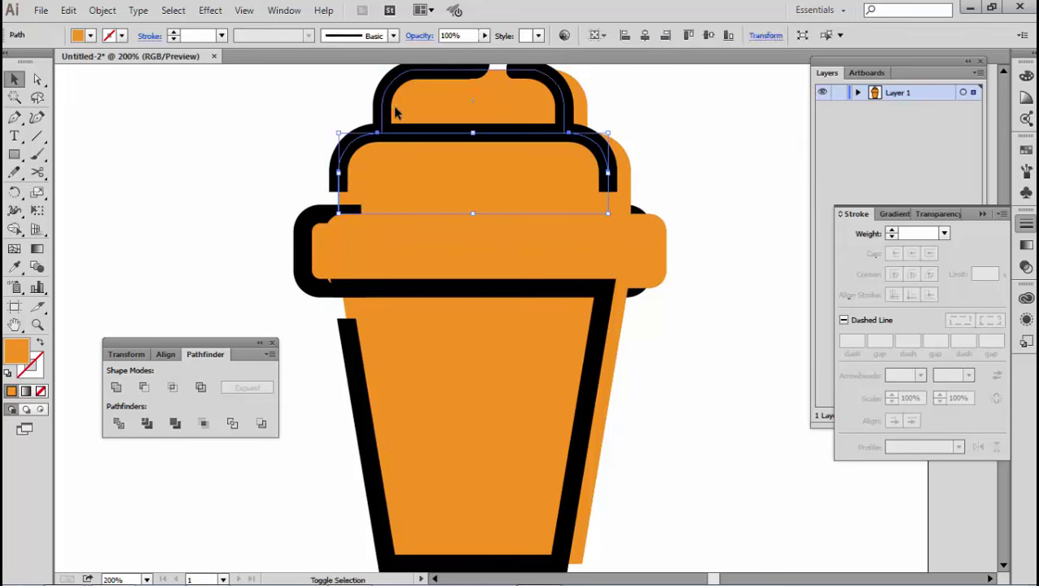
left_click(353, 312, "shift")
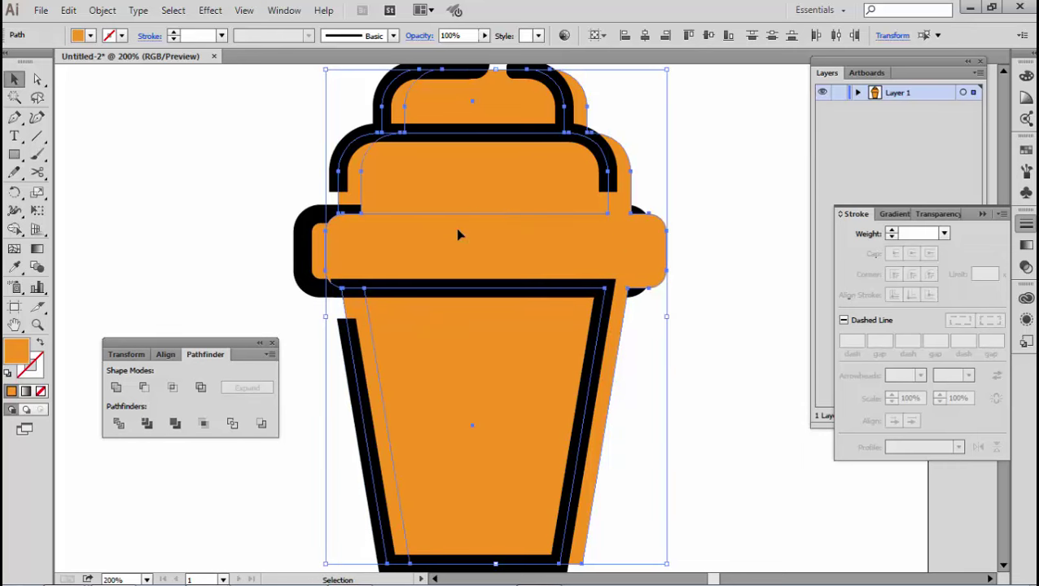
right_click(392, 269)
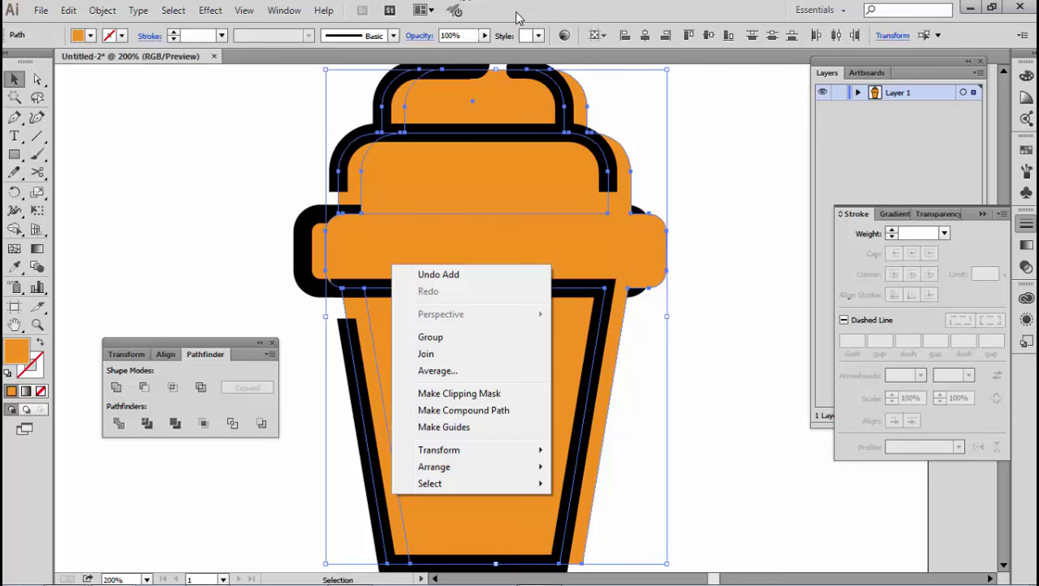
left_click(516, 16)
left_click(118, 425)
right_click(448, 182)
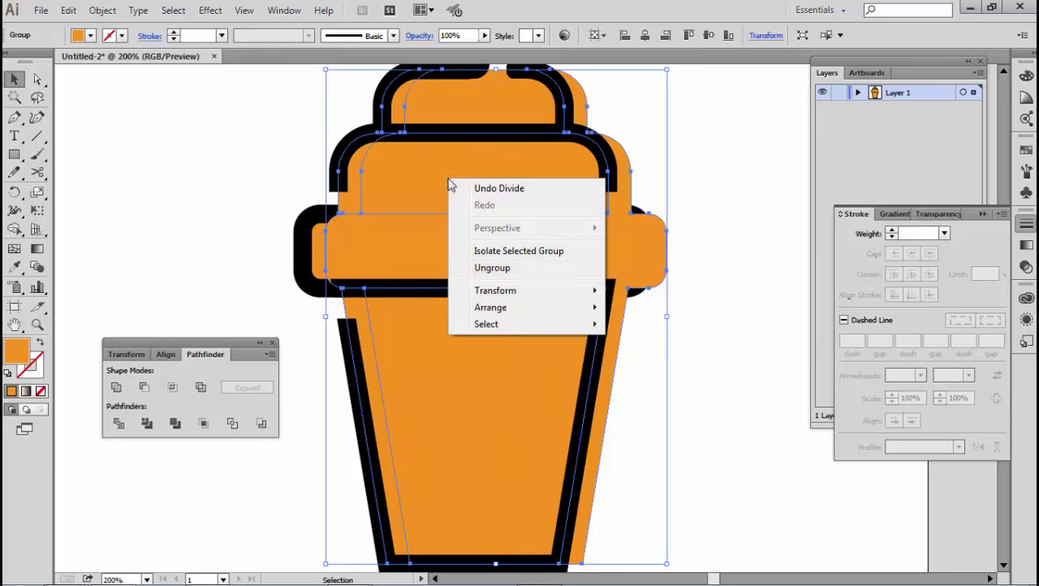
left_click(483, 269)
- Select the excess offset piece on the cone's right edge and delete it
left_click(170, 208)
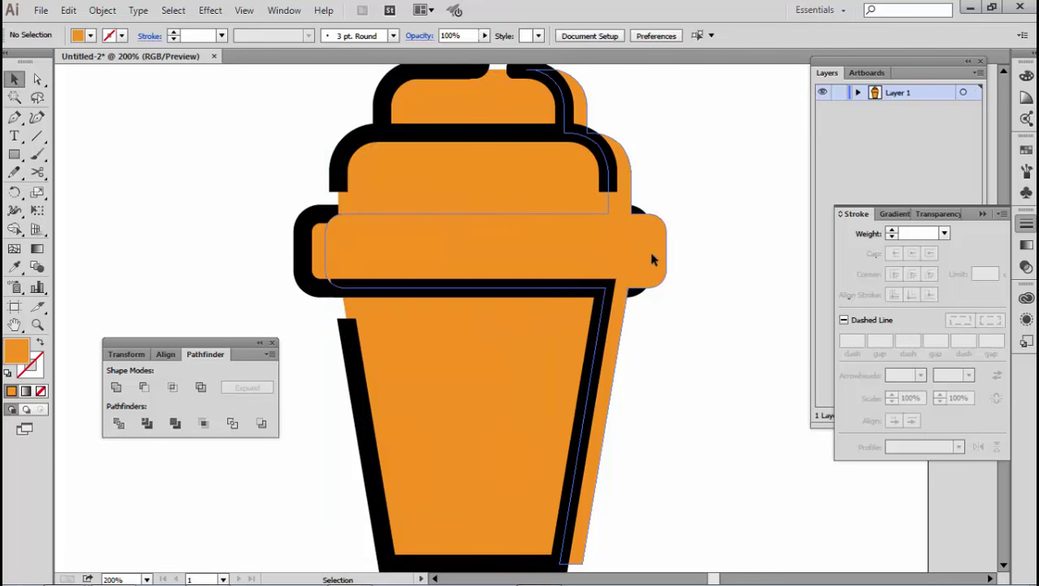
left_click(595, 324)
left_click_drag(595, 324, 553, 409)
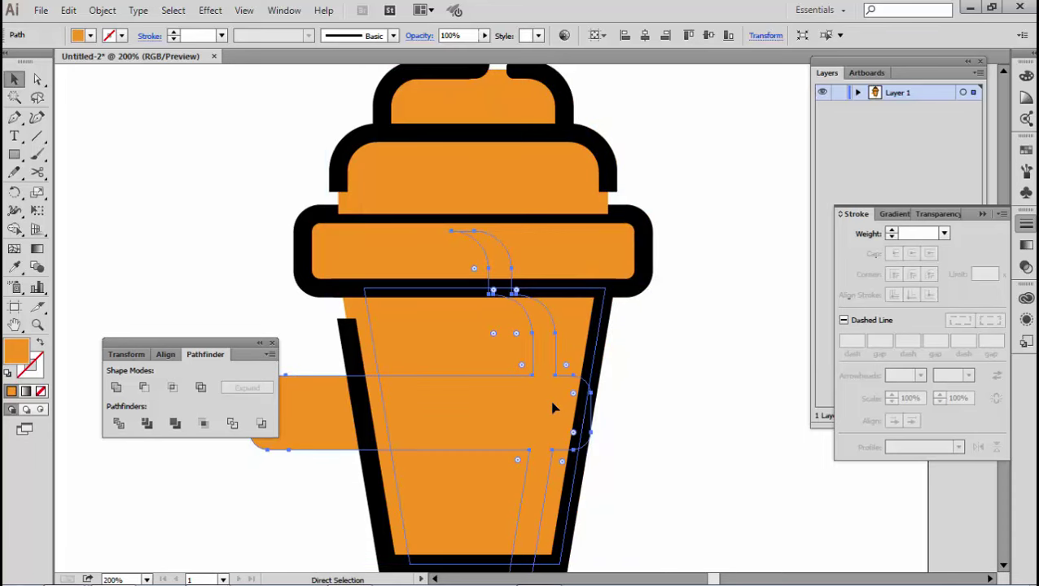
key("ctrl+z")
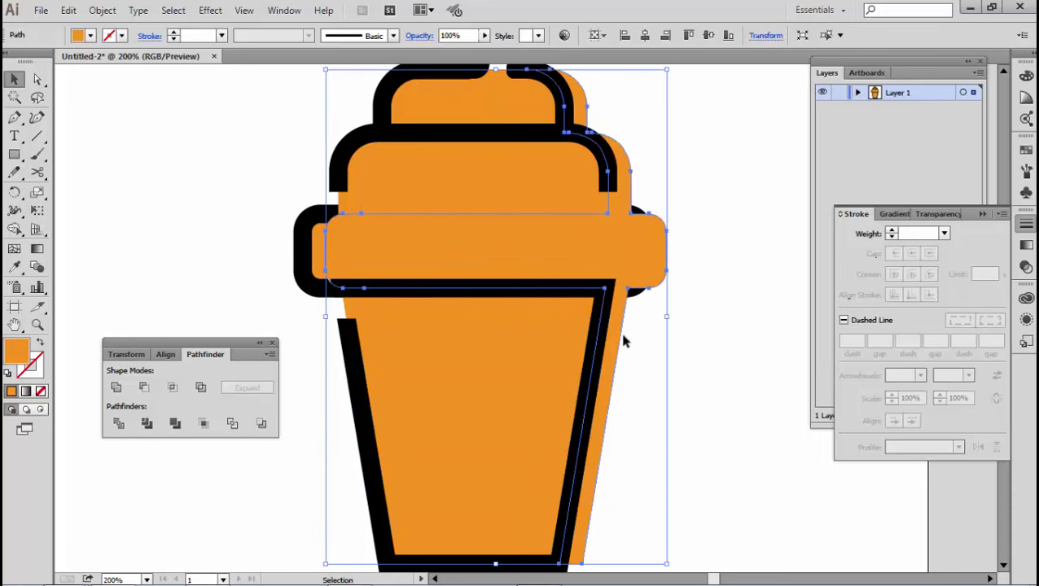
left_click(69, 10)
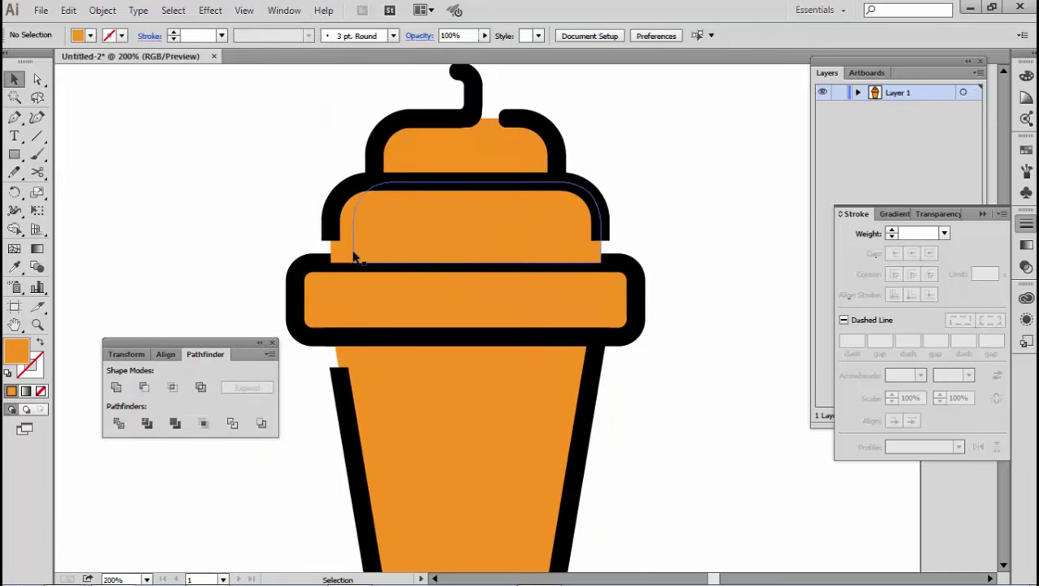
- Bring the outlined cone band to the front
left_click(405, 283)
right_click(411, 283)
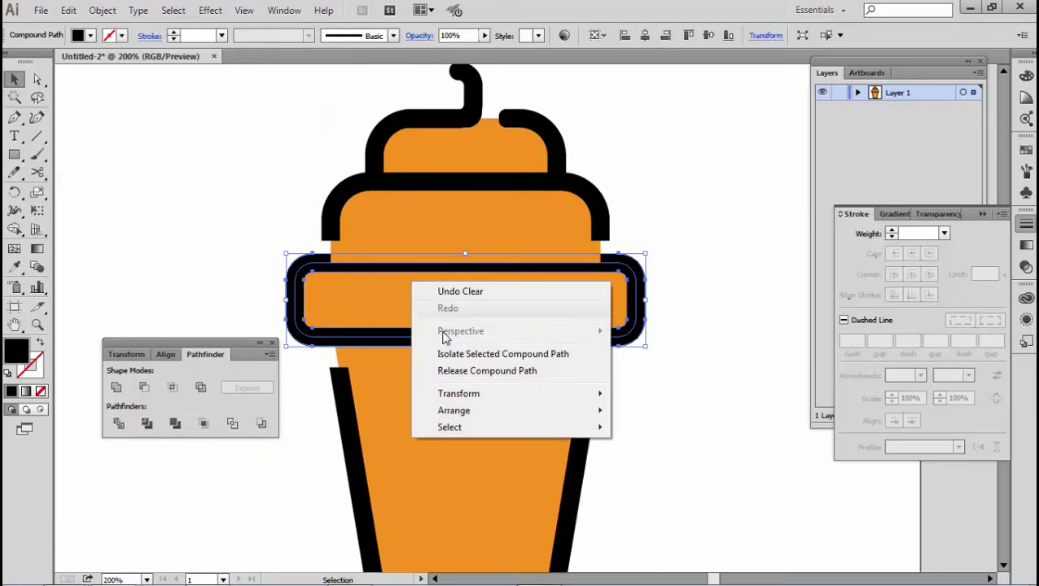
left_click(680, 412)
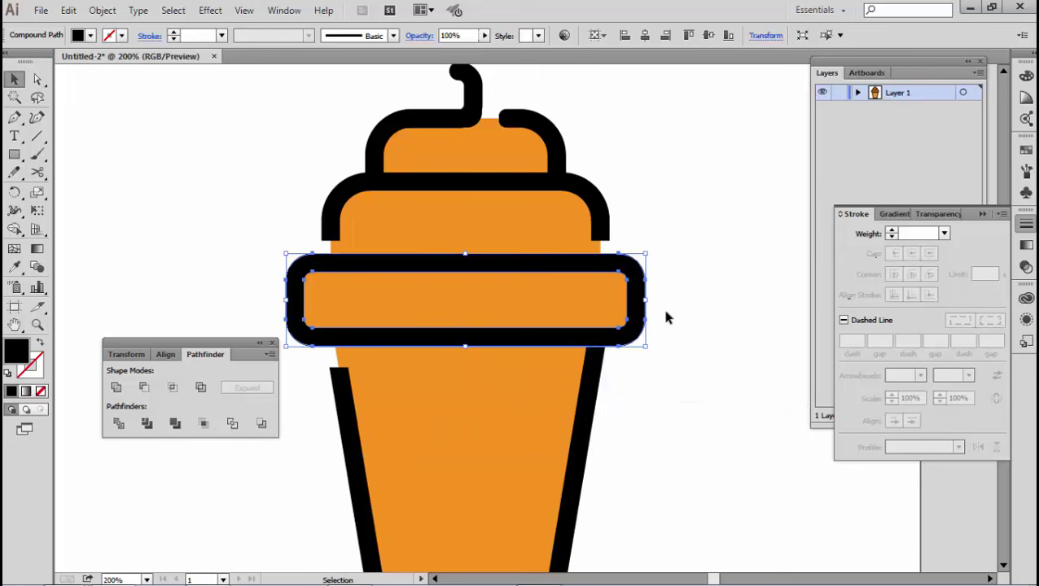
left_click(665, 317)
scroll(545, 275, "up", 1)
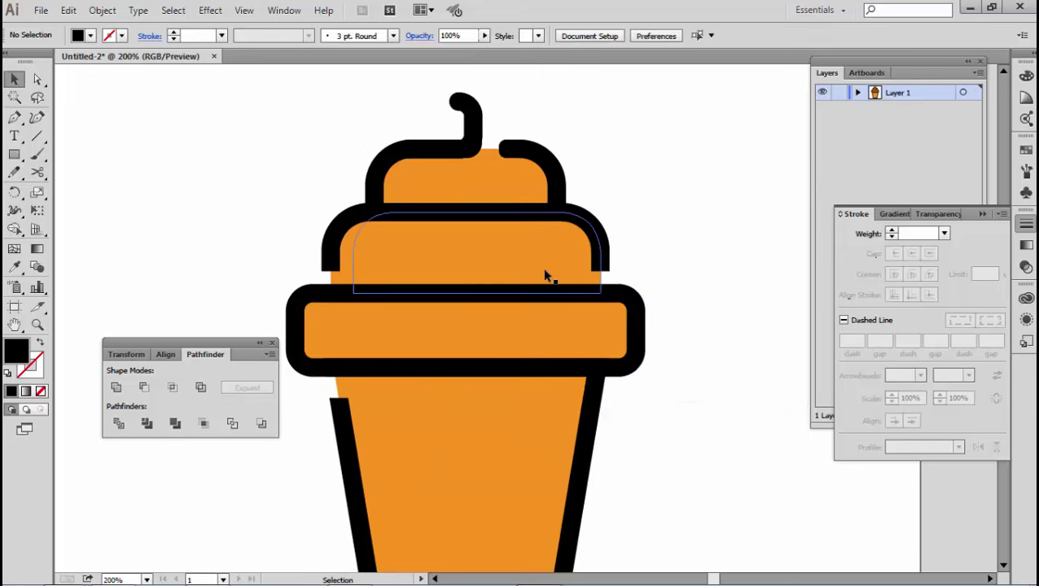
- Fill the two upper tiers and their shading piece blue
left_click(394, 181)
left_click(446, 204, "shift")
left_click(482, 232, "shift")
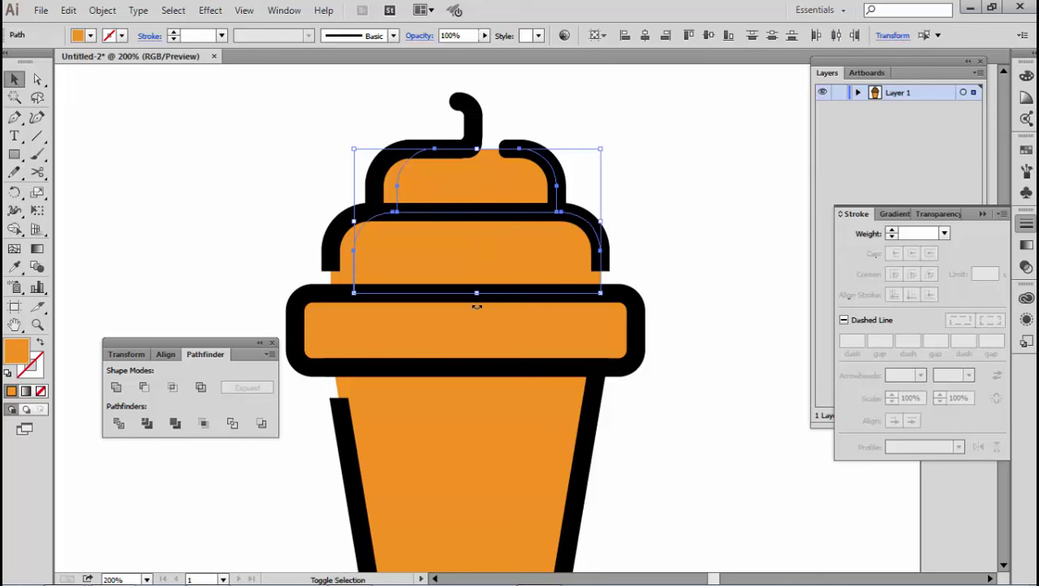
double_click(18, 354)
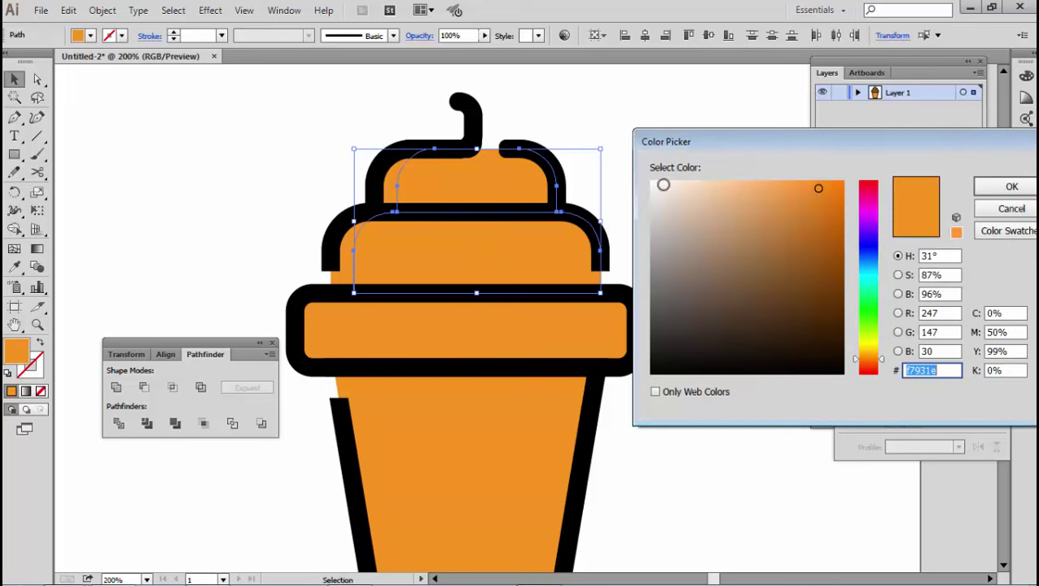
left_click_drag(858, 296, 861, 261)
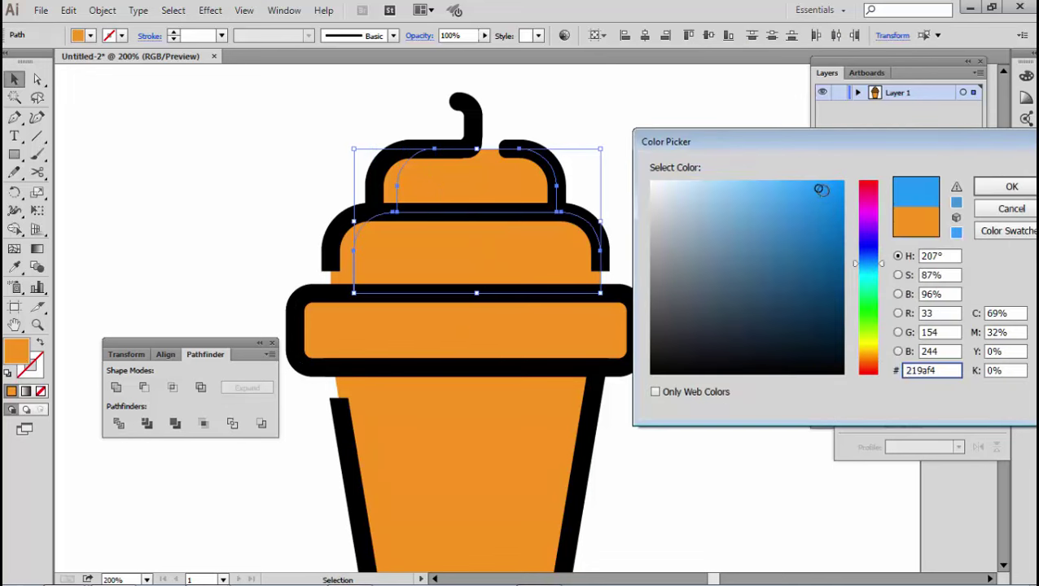
left_click_drag(821, 189, 814, 184)
left_click(1011, 187)
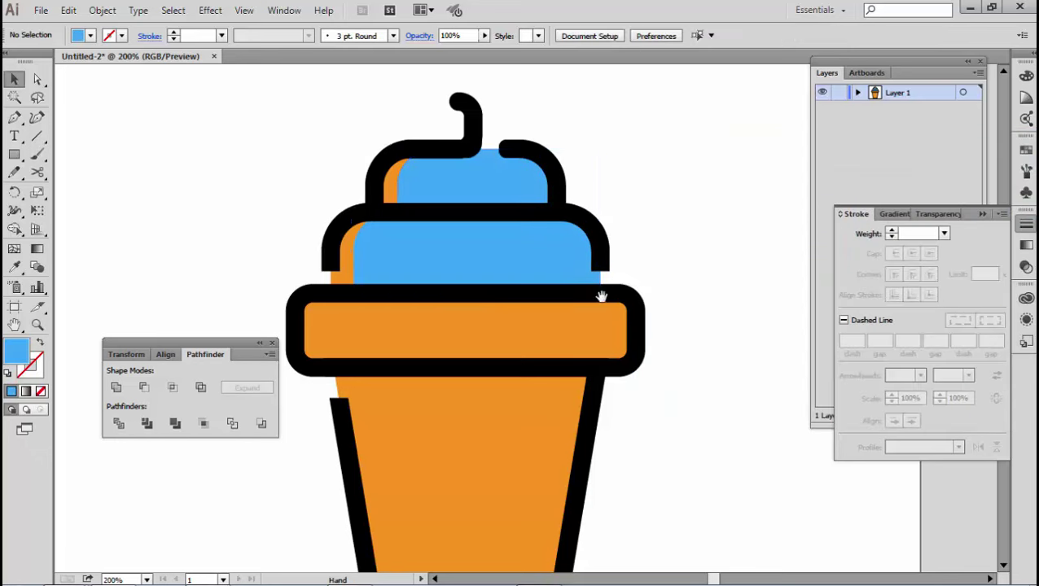
mouse_move(493, 286)
left_mouse_down()
mouse_move(526, 238)
mouse_move(523, 256)
left_mouse_up()
- Sample the scoop blue onto the top and middle scoops' shading pieces
left_click(429, 160)
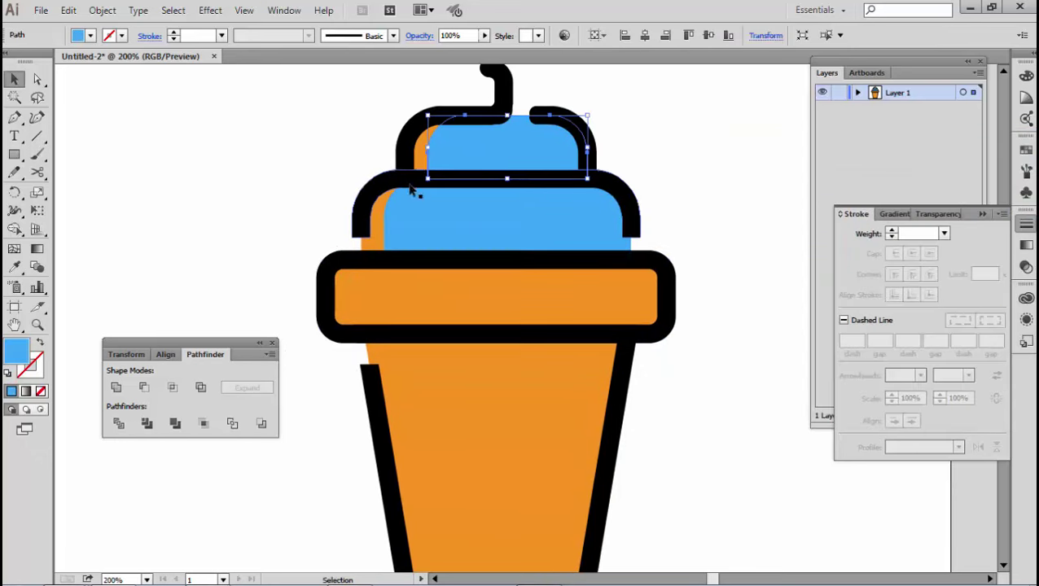
left_click(322, 108)
left_click(425, 153)
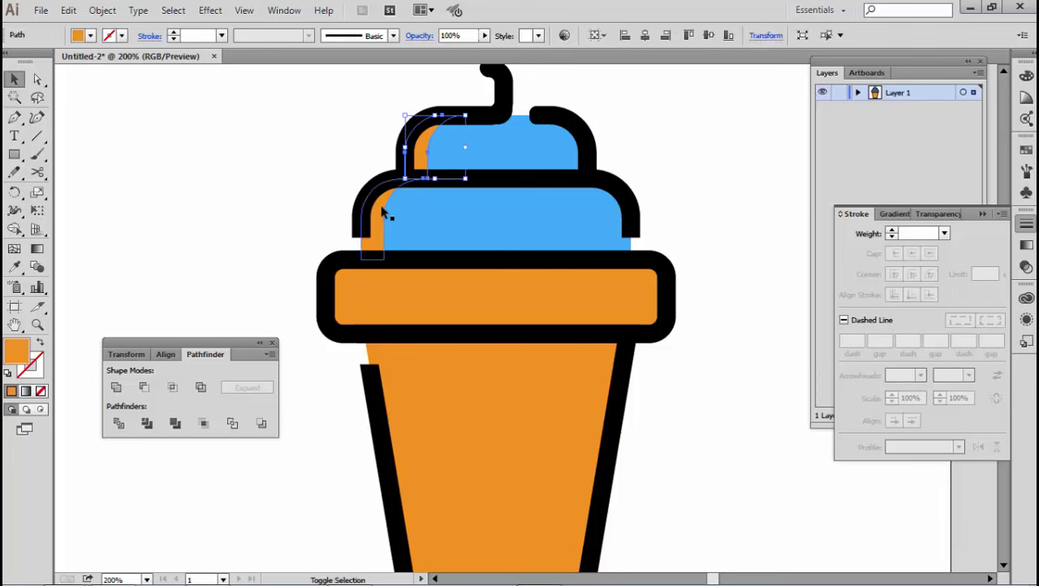
left_click(376, 215, "shift")
left_click(15, 266)
left_click(407, 220)
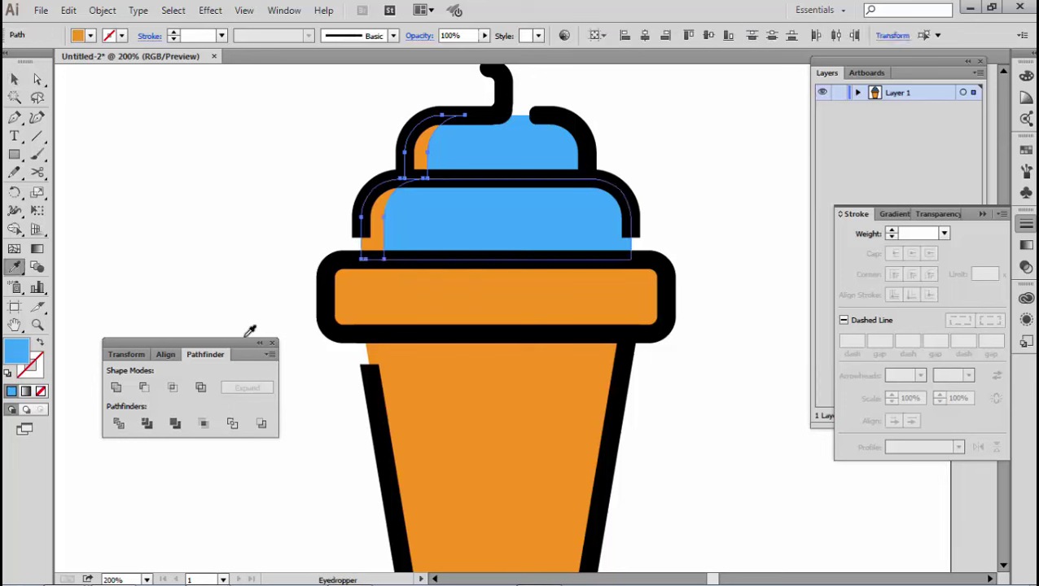
- Lighten the shading pieces to a pale blue
double_click(14, 350)
left_click_drag(698, 179, 702, 177)
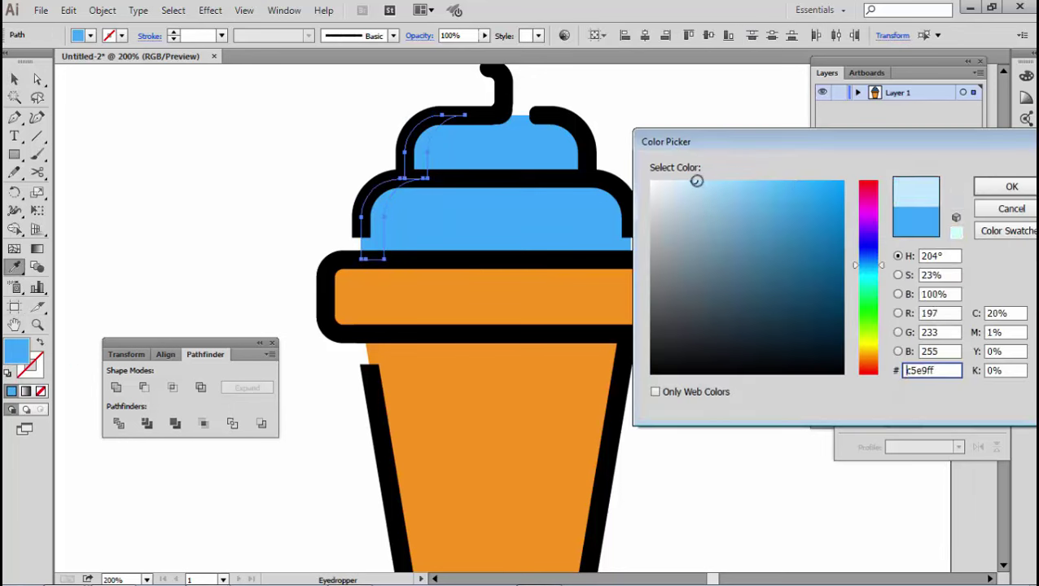
left_click(1008, 187)
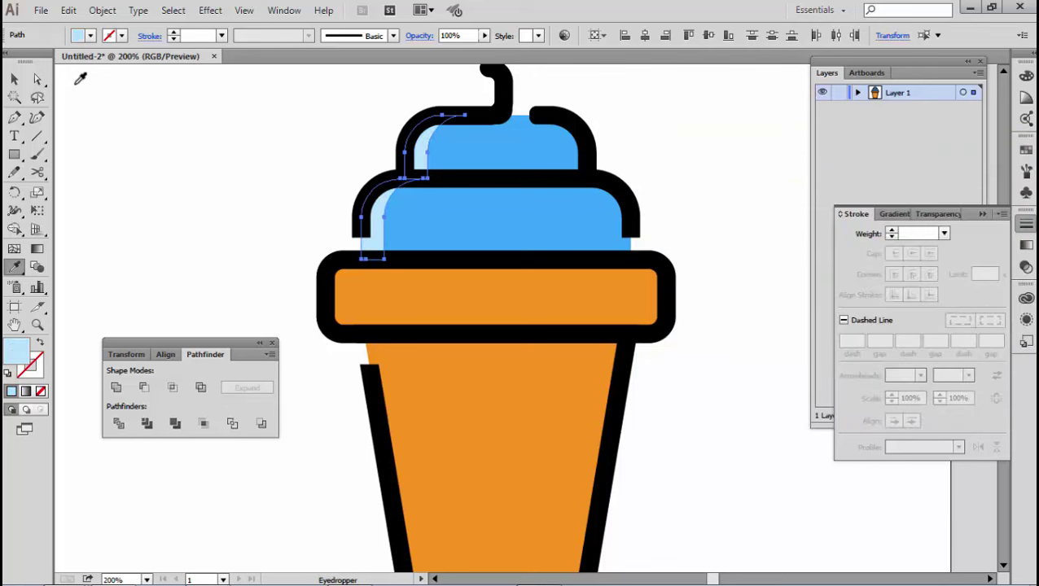
left_click(14, 79)
left_click(204, 203)
scroll(342, 275, "down", 2)
- Delete the invisible path running across the cone band
left_click(381, 207)
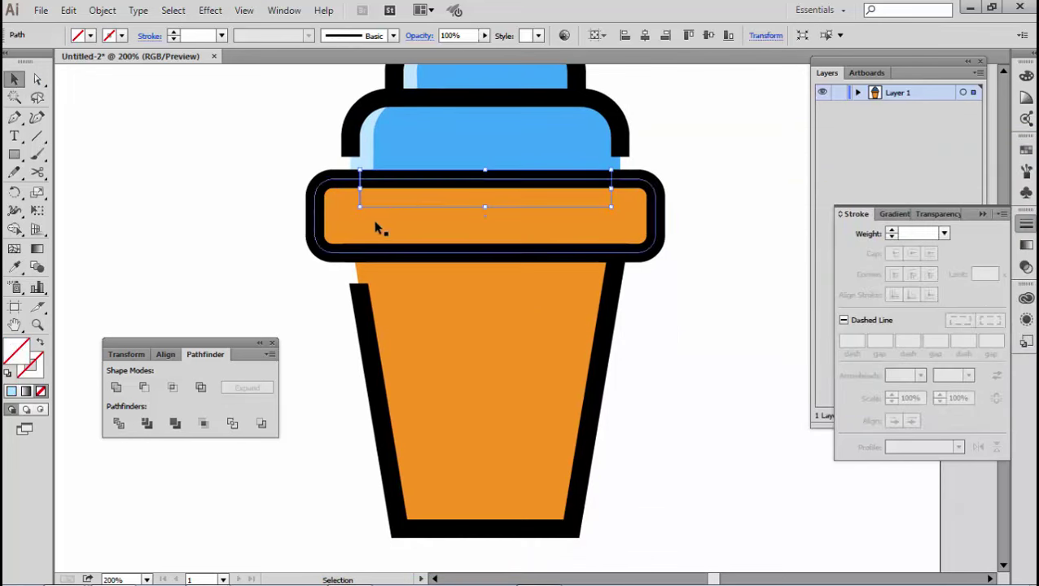
left_click(68, 10)
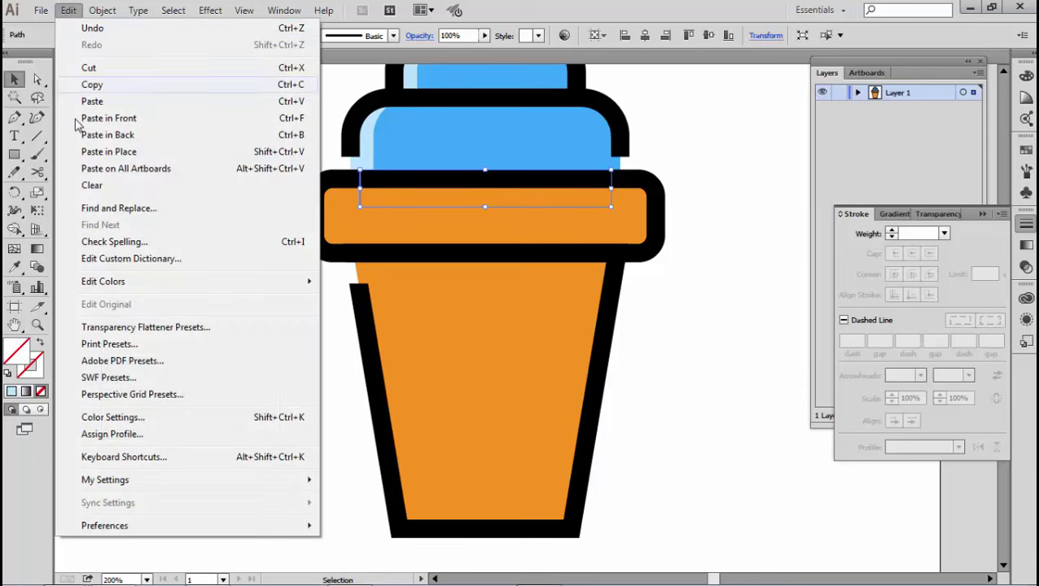
left_click(93, 186)
- Make an offset copy of the orange band rectangle
left_click(350, 230)
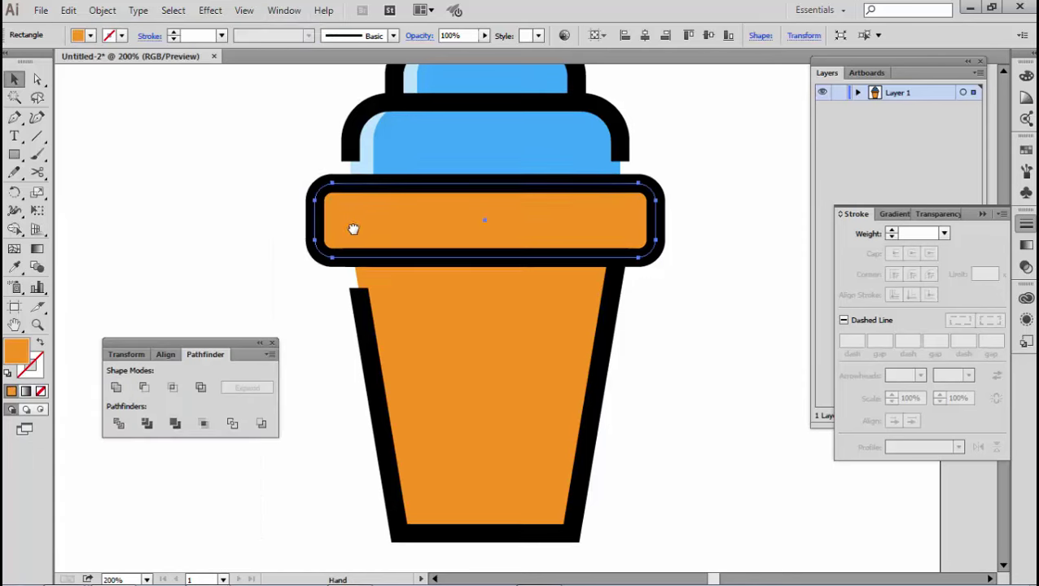
scroll(354, 233, "up", 1)
scroll(392, 245, "up", 1)
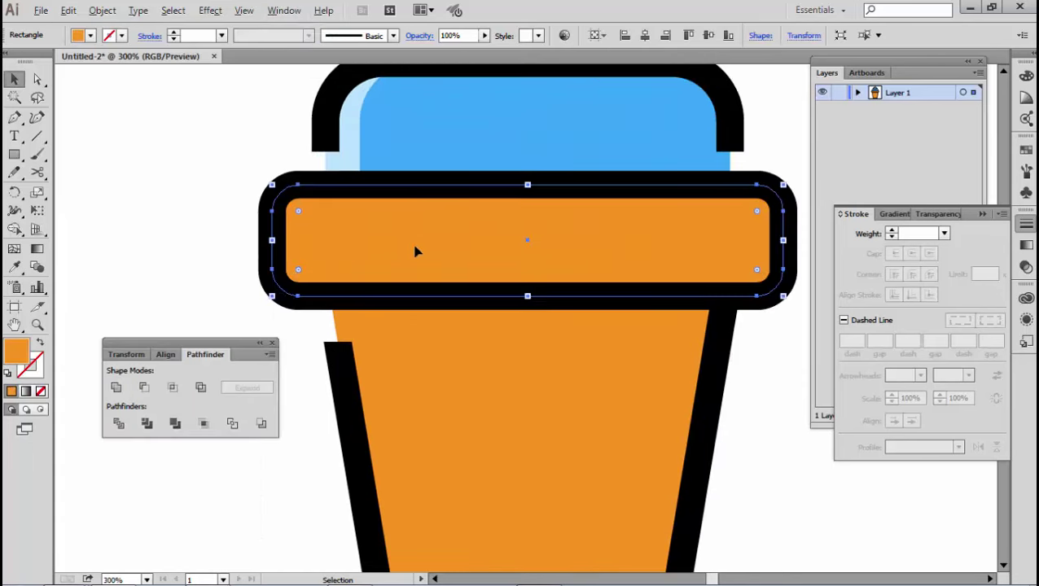
mouse_move(372, 228)
left_mouse_down()
mouse_move(392, 345)
mouse_move(368, 235)
mouse_move(295, 211)
left_mouse_up()
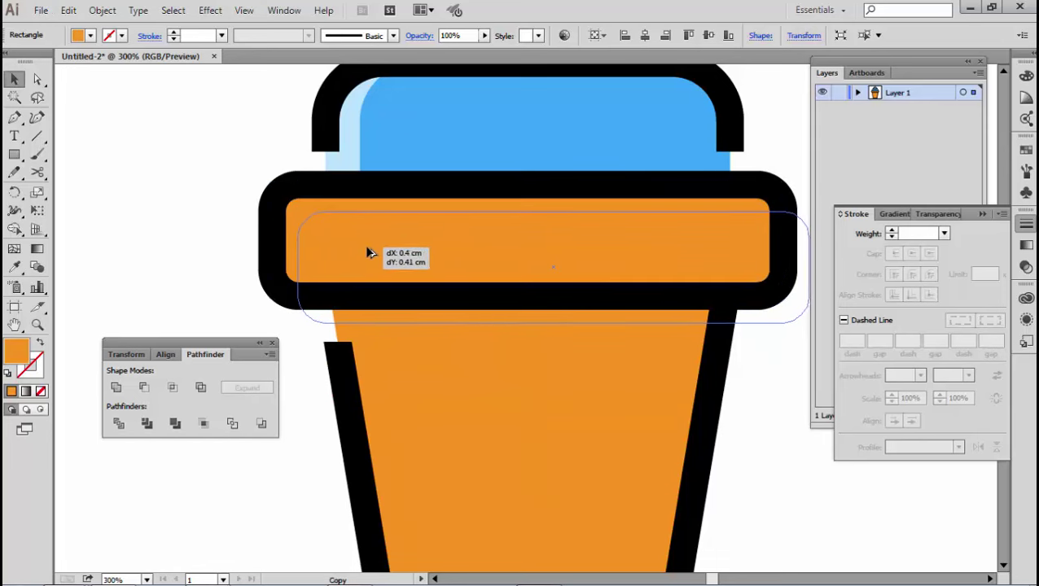
left_click(213, 224)
- Select the orange band, its offset copy and the black outline band together
left_click(300, 210)
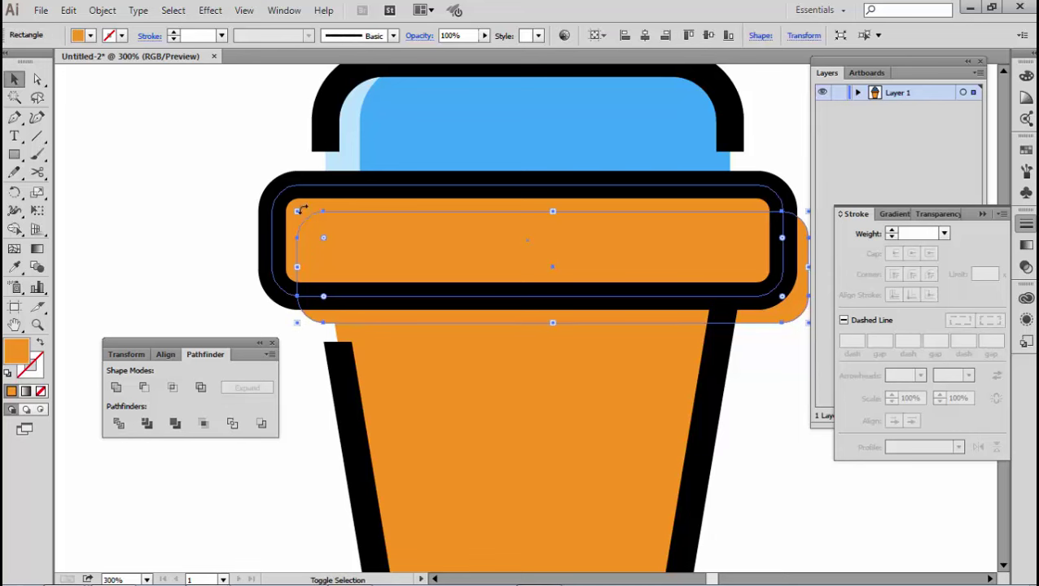
left_click(337, 217, "shift")
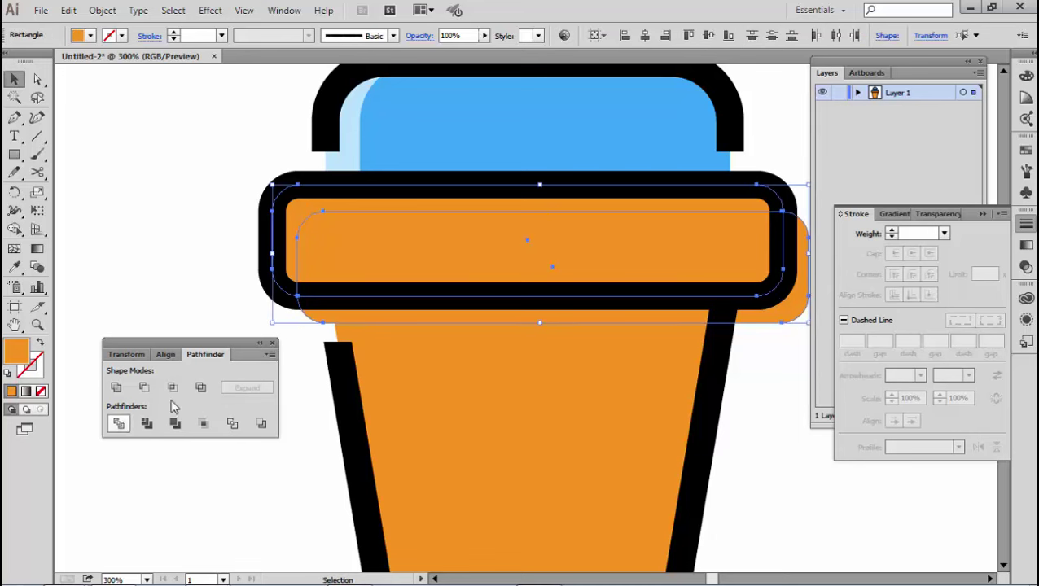
left_click(175, 423)
right_click(378, 259)
left_click(427, 264)
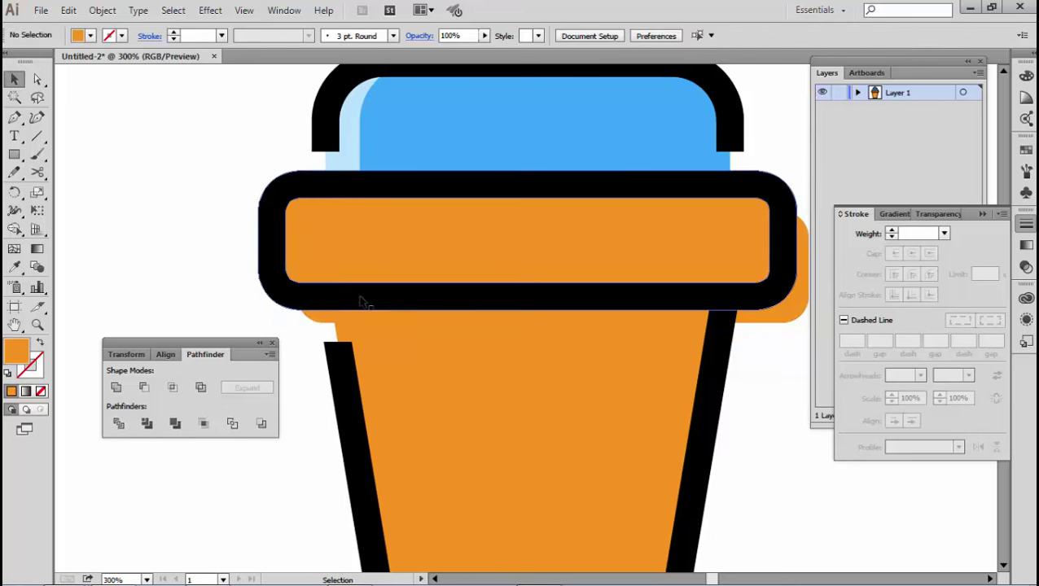
- Delete the stray offset orange band copy
left_click(343, 324)
left_click(314, 319)
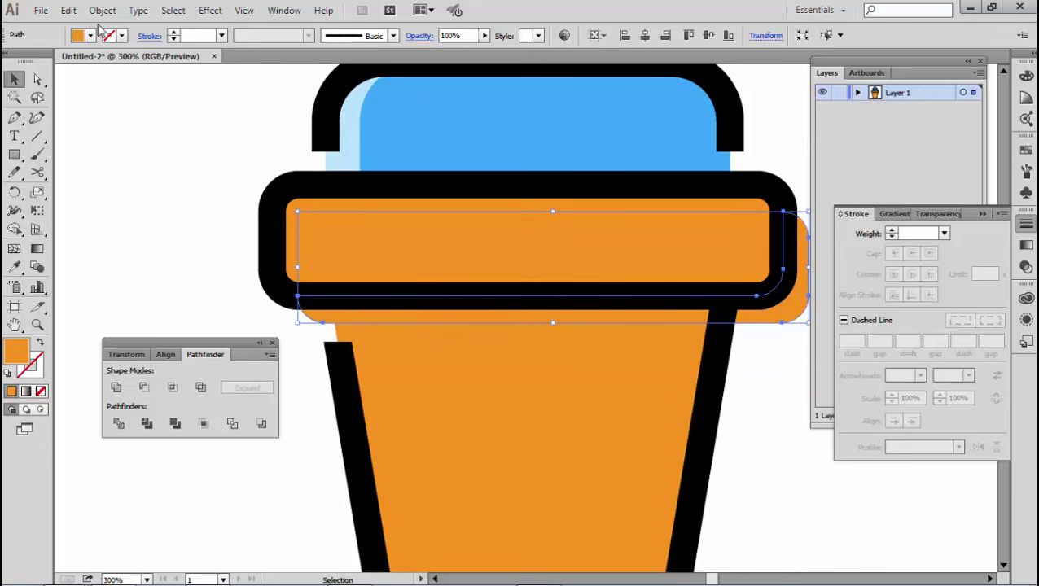
left_click(68, 10)
left_click(92, 184)
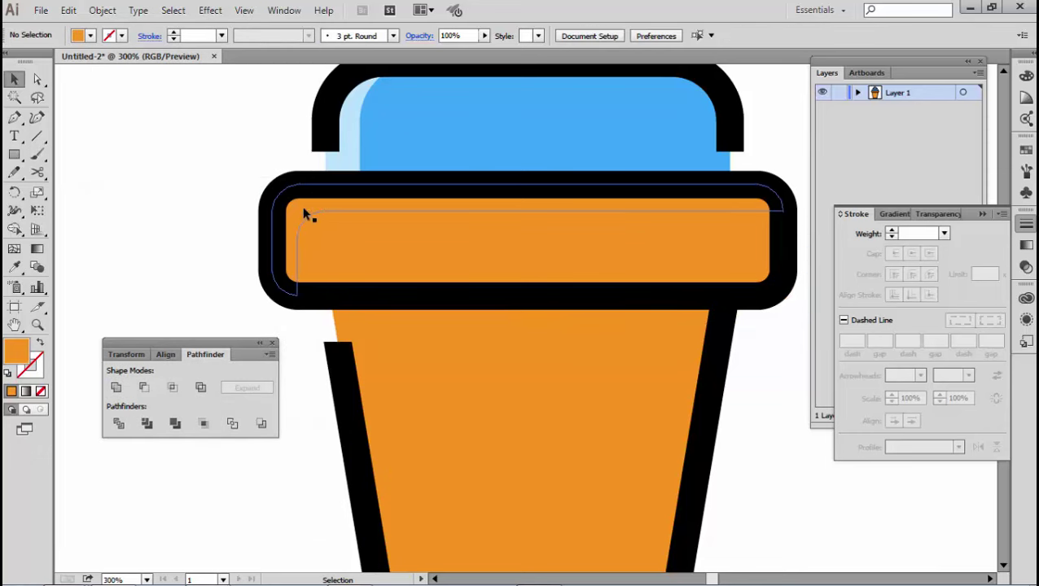
- Colour the band's top-left highlight strip light peach #ffc892
left_click(307, 213)
left_click(14, 267)
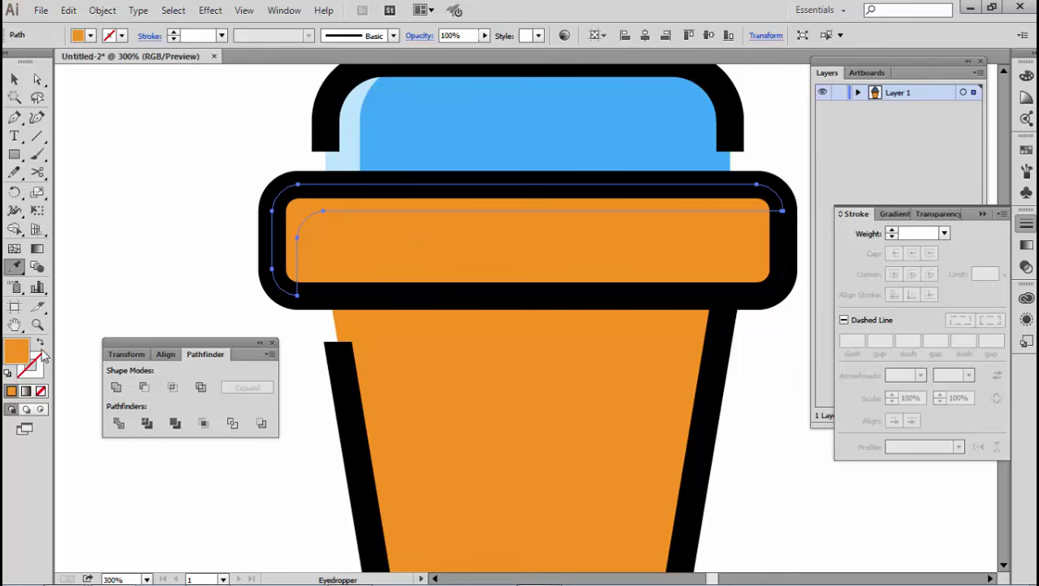
double_click(16, 351)
left_click_drag(748, 185, 731, 177)
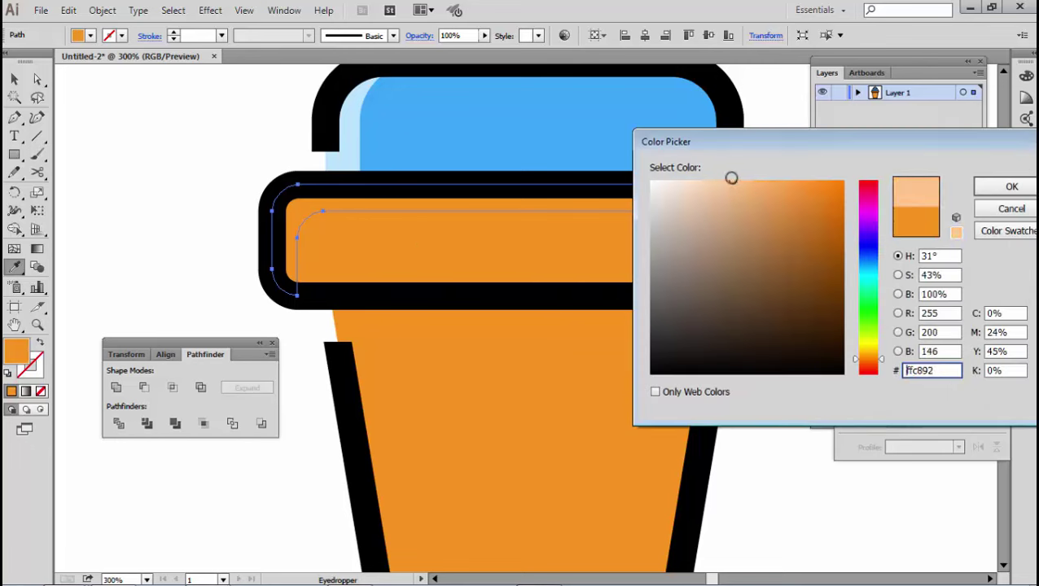
left_click(1009, 187)
left_click(15, 79)
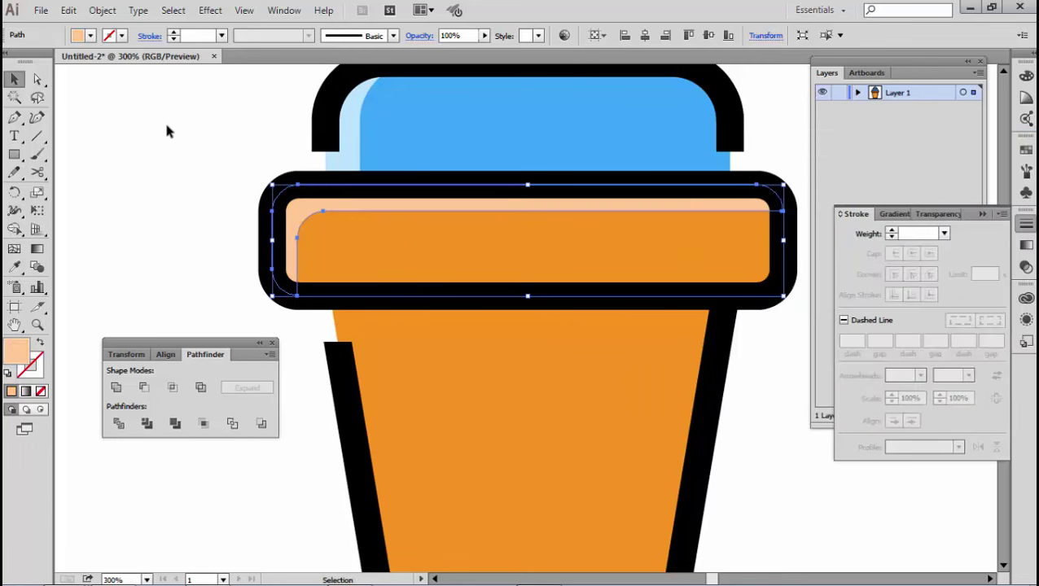
left_click(167, 130)
- Apply the same peach to the cup's left strip with the eyedropper
key("ctrl+minus")
key("ctrl+minus")
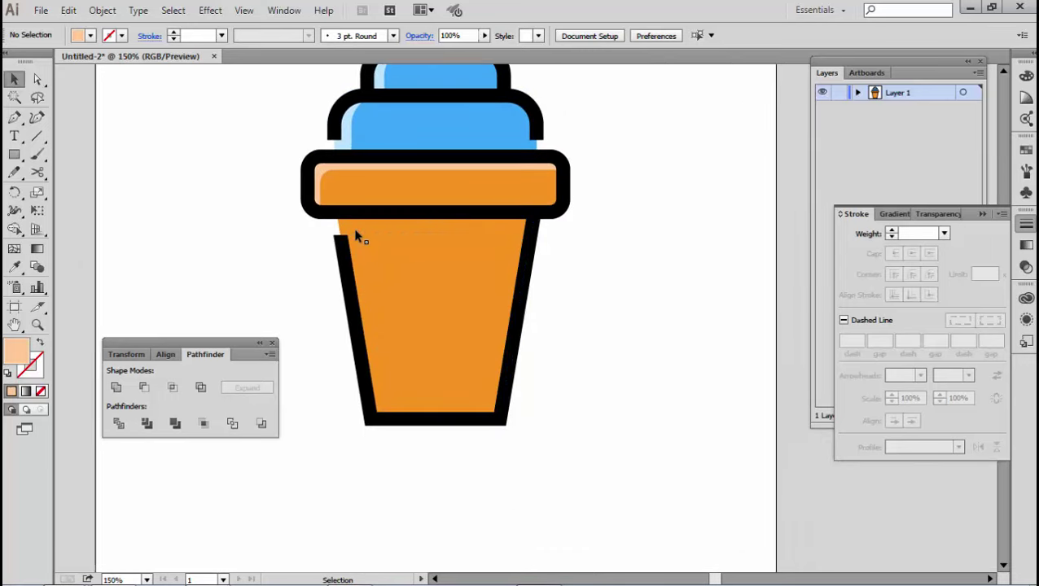
left_click(350, 224)
left_click(16, 267)
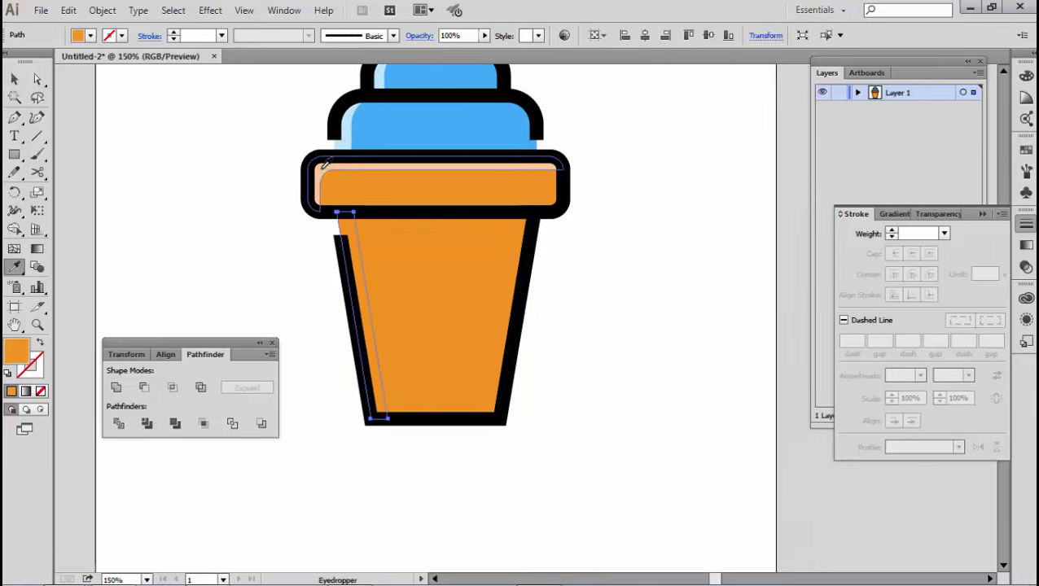
left_click(325, 165)
left_click(14, 79)
left_click(212, 154)
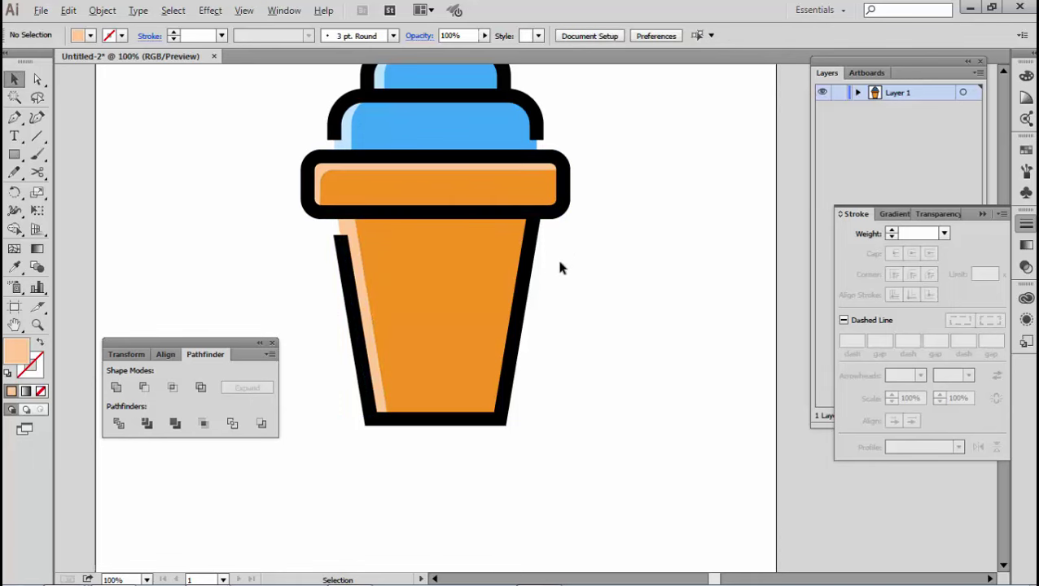
- Fit the artboard, then zoom in on the ice cream's top tier
key("ctrl+0")
key("ctrl+plus")
key("ctrl+plus")
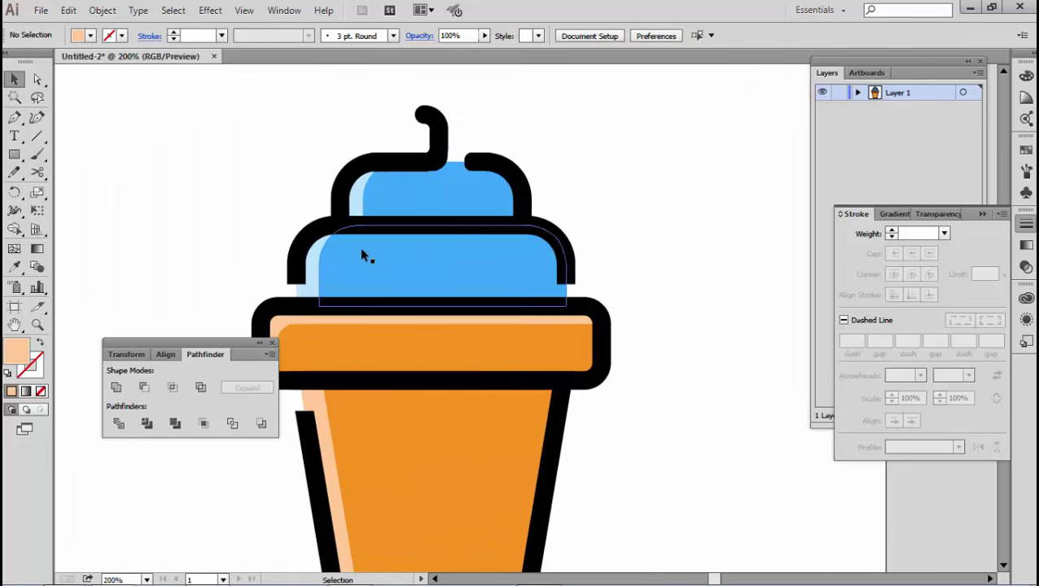
key("m")
key("ctrl+plus")
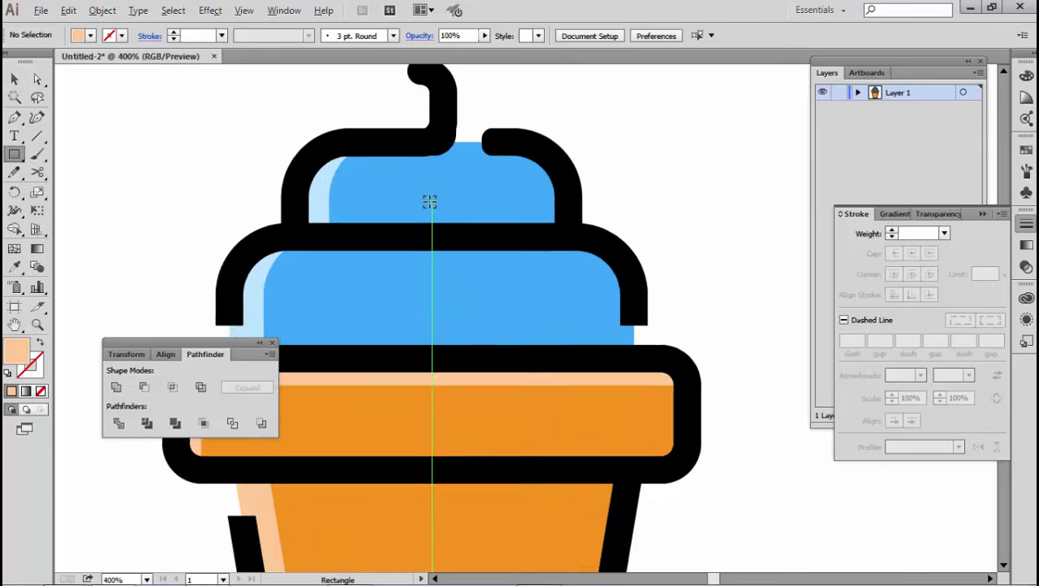
- Draw a small light-blue rounded-rectangle highlight pill on the top tier and copy it onto the second tier
left_click_drag(15, 156, 78, 172)
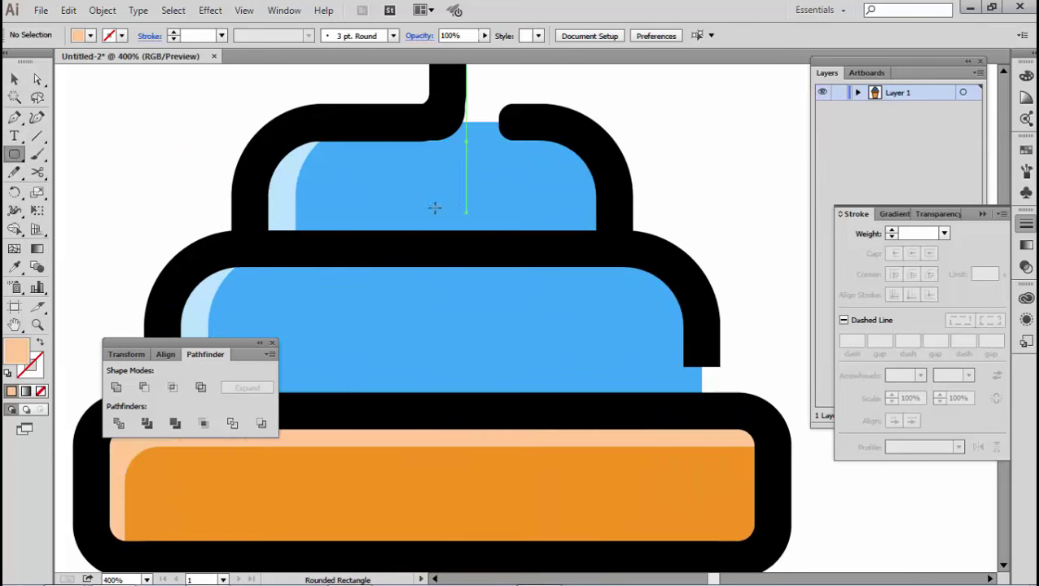
left_click_drag(394, 189, 457, 205)
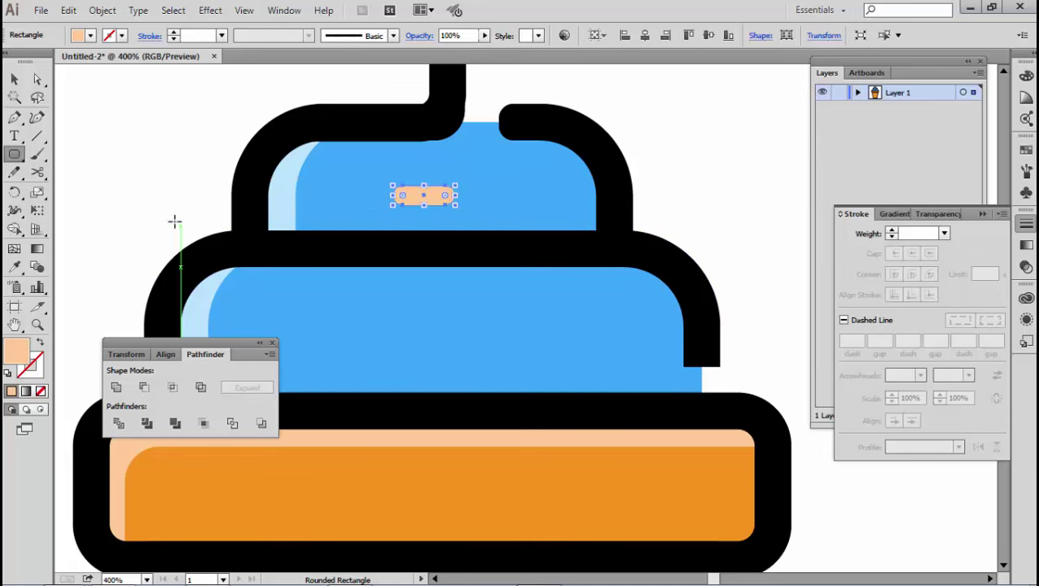
left_click(14, 267)
left_click(293, 184)
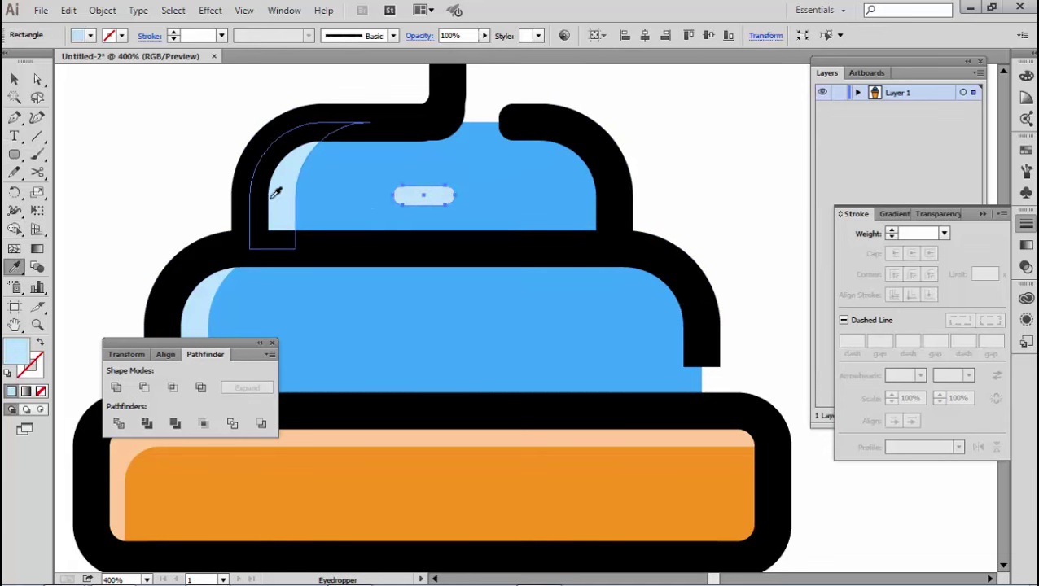
key("v")
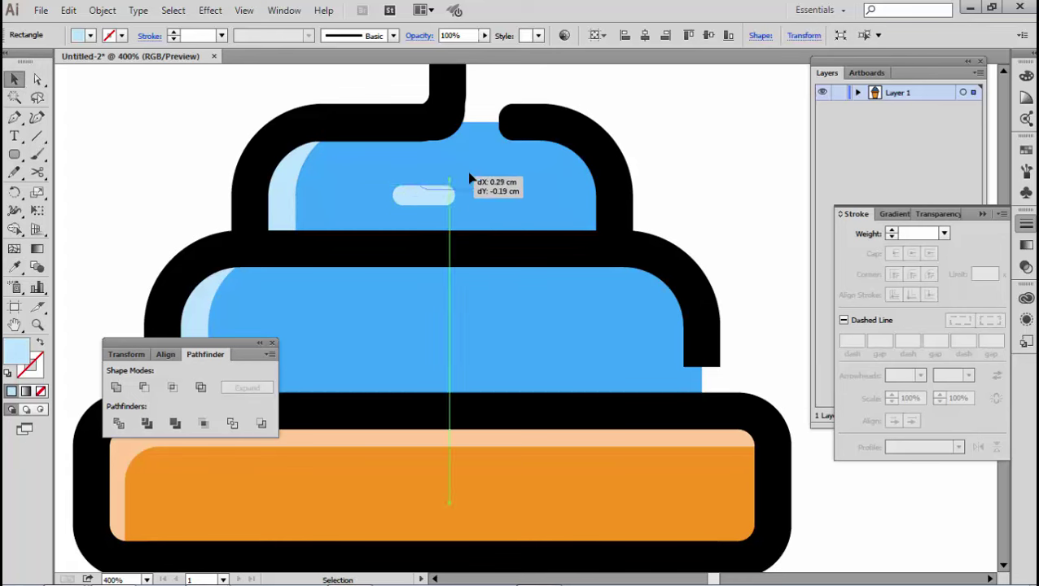
left_click_drag(440, 198, 476, 180)
key("ctrl+shift+a")
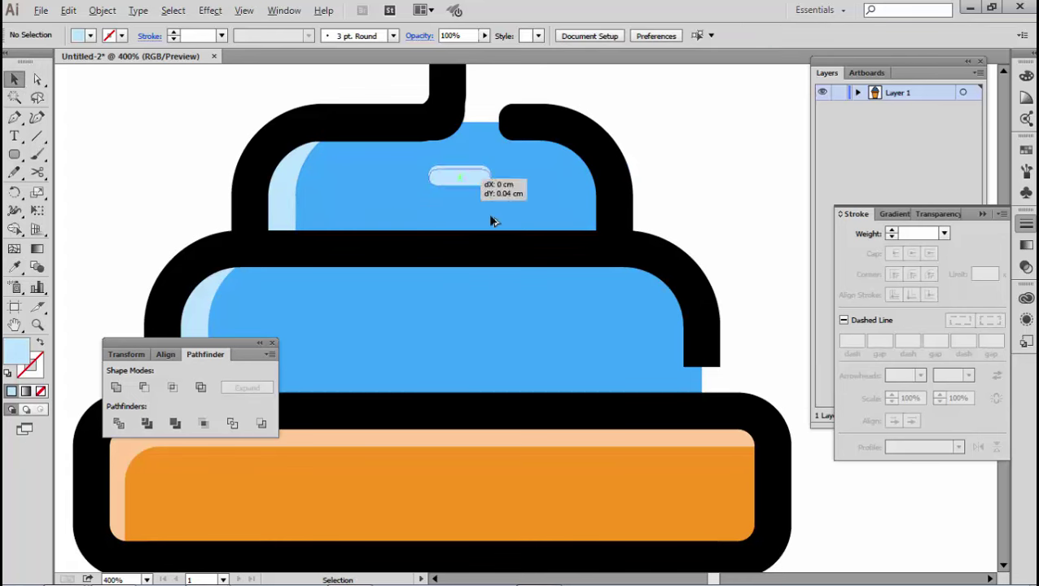
mouse_move(491, 220)
left_mouse_down()
mouse_move(569, 291)
mouse_move(616, 198)
mouse_move(539, 172)
mouse_move(547, 170)
left_mouse_up()
- Copy a pill down onto the orange band and recolour it peach
key("ctrl+minus")
key("ctrl+minus")
key("ctrl+shift+a")
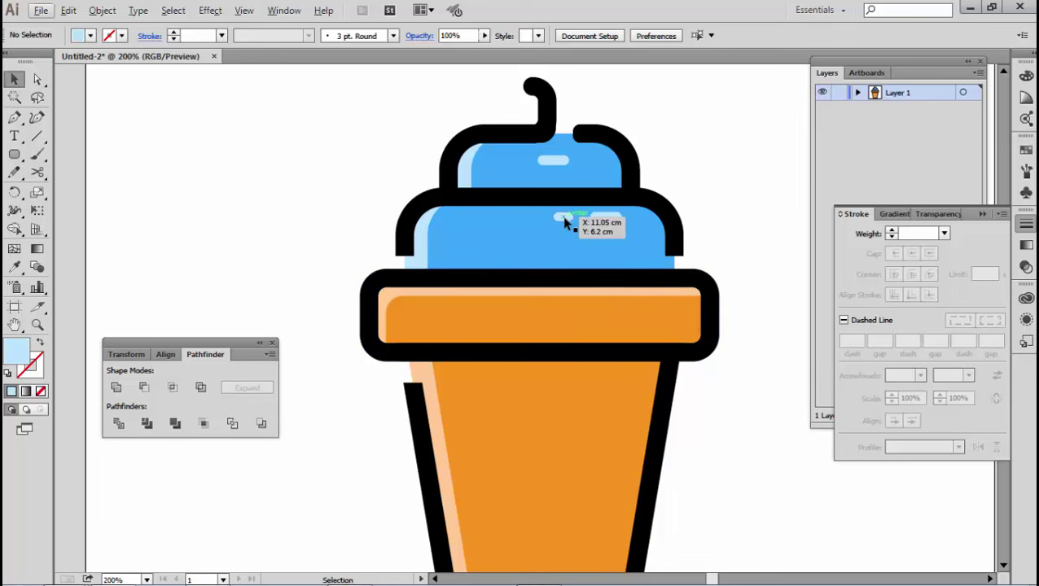
left_click_drag(565, 220, 525, 315)
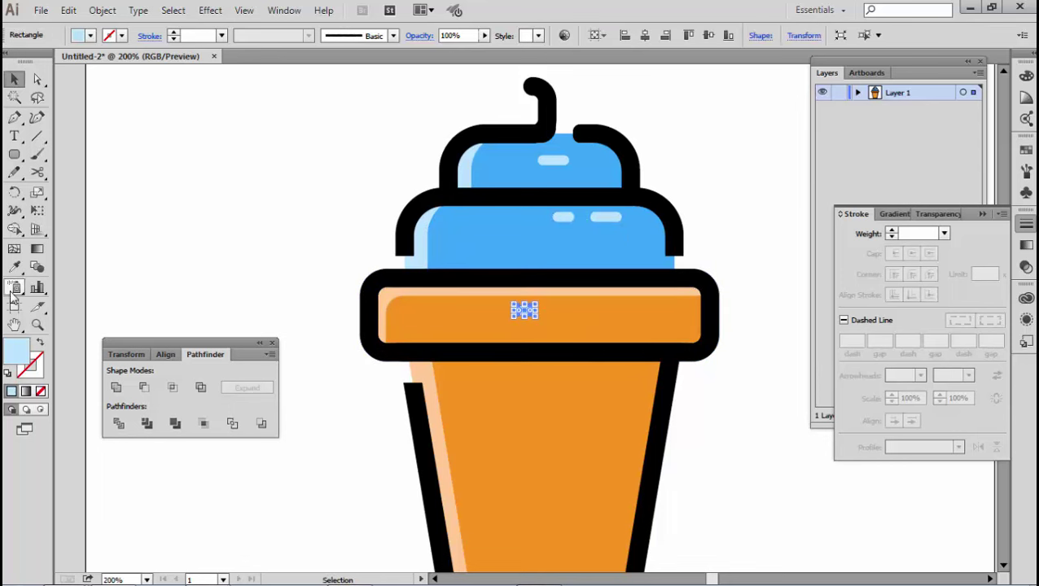
key("i")
left_click(423, 373)
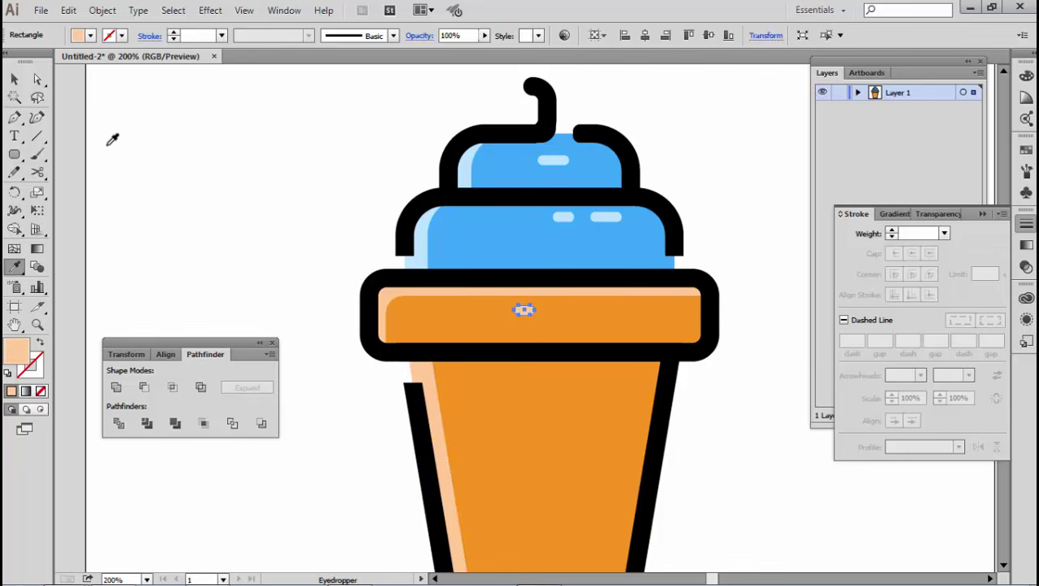
key("v")
left_click(352, 276)
- Add a second, wider peach pill to the right on the orange band
scroll(413, 283, "down", 1)
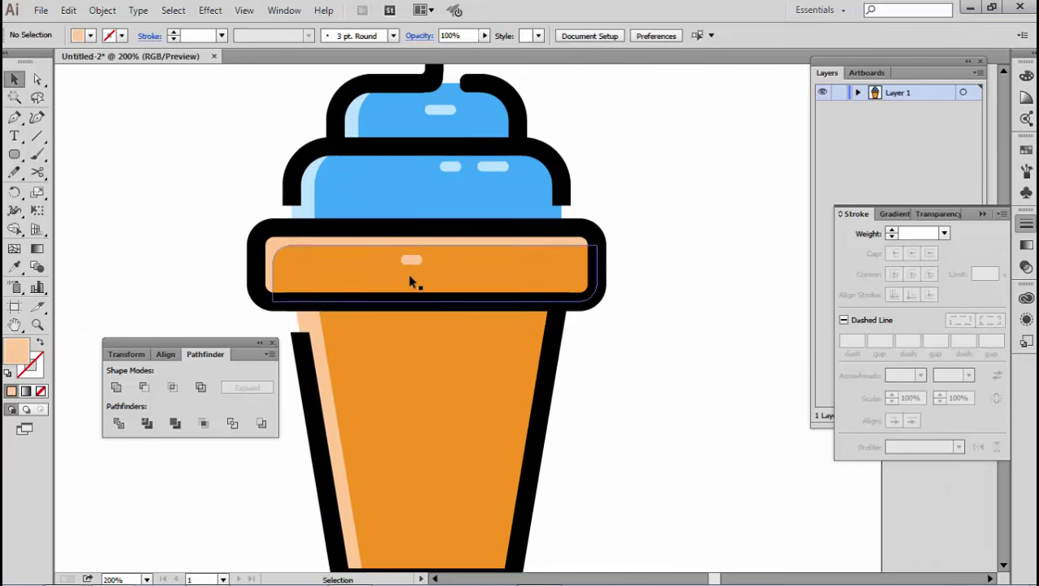
scroll(415, 260, "up", 1)
mouse_move(418, 258)
left_mouse_down()
mouse_move(528, 258)
mouse_move(570, 244)
left_mouse_up()
left_click(757, 456)
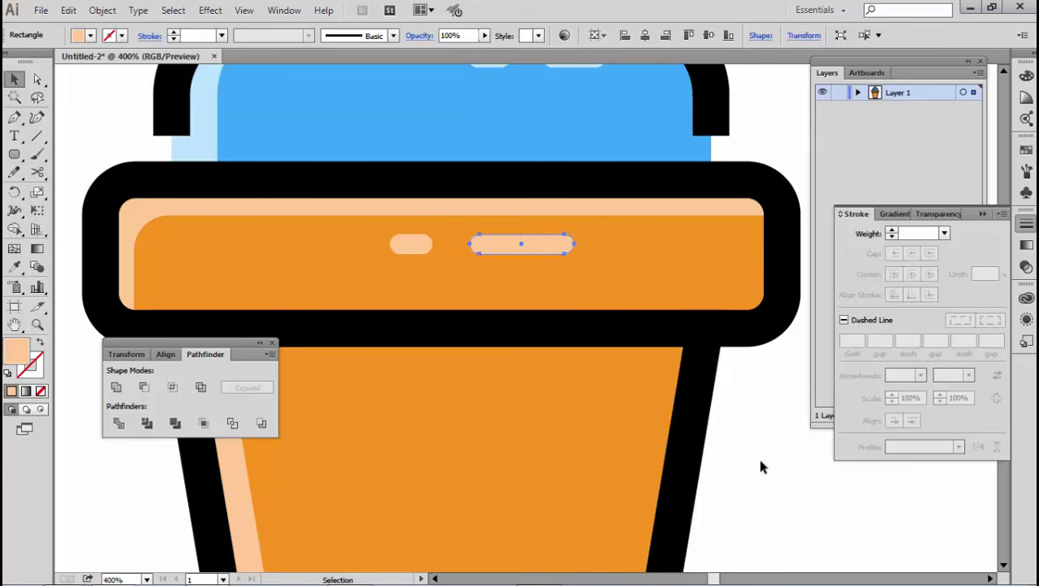
key("ctrl+minus")
key("ctrl+minus")
key("ctrl+minus")
mouse_move(581, 446)
left_mouse_down()
mouse_move(475, 316)
mouse_move(461, 337)
left_mouse_up()
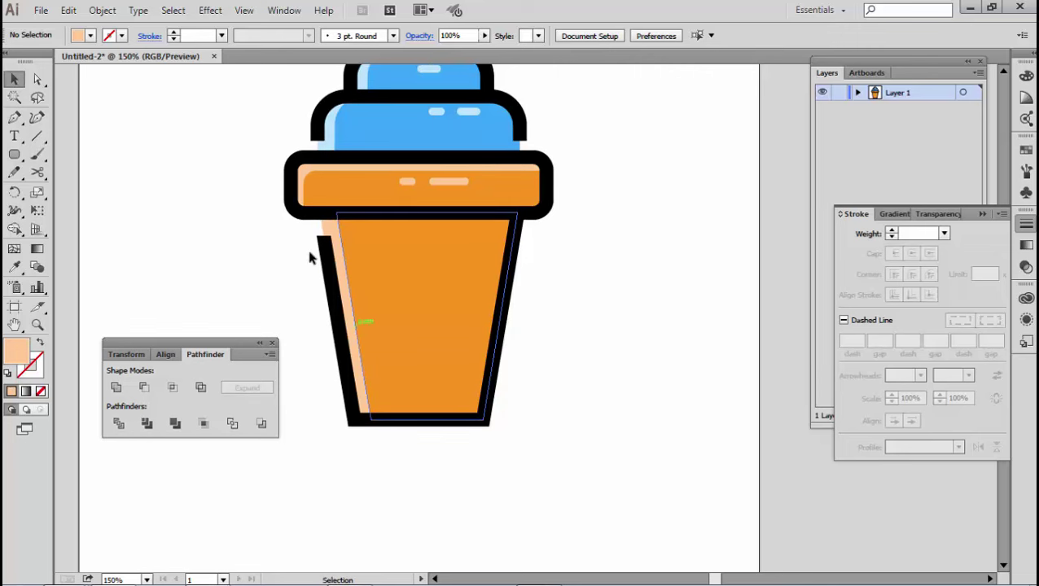
- Inspect the orange cup body's fill colour without changing it, then select the orange band
left_click(450, 271)
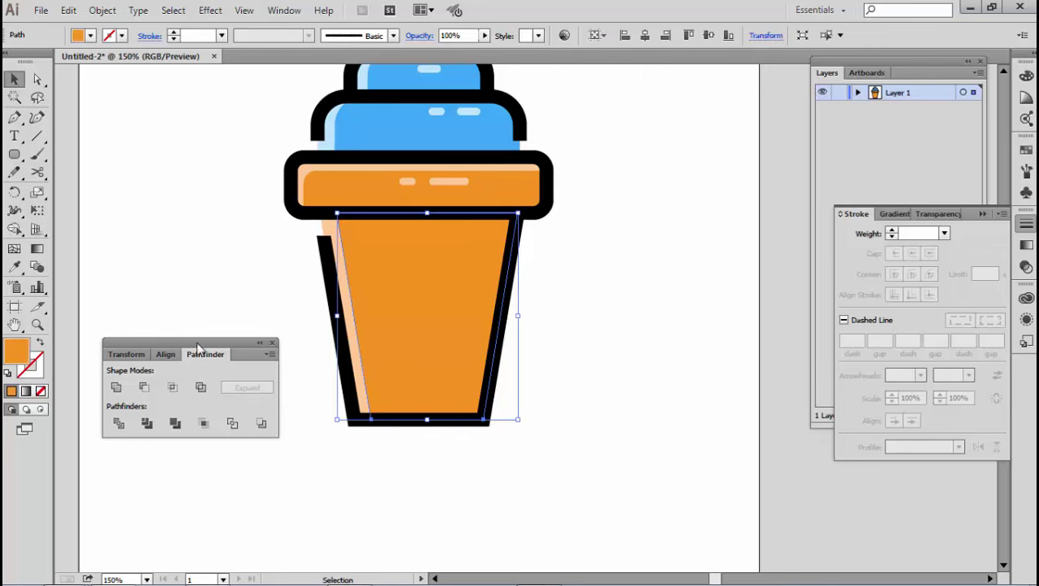
double_click(13, 355)
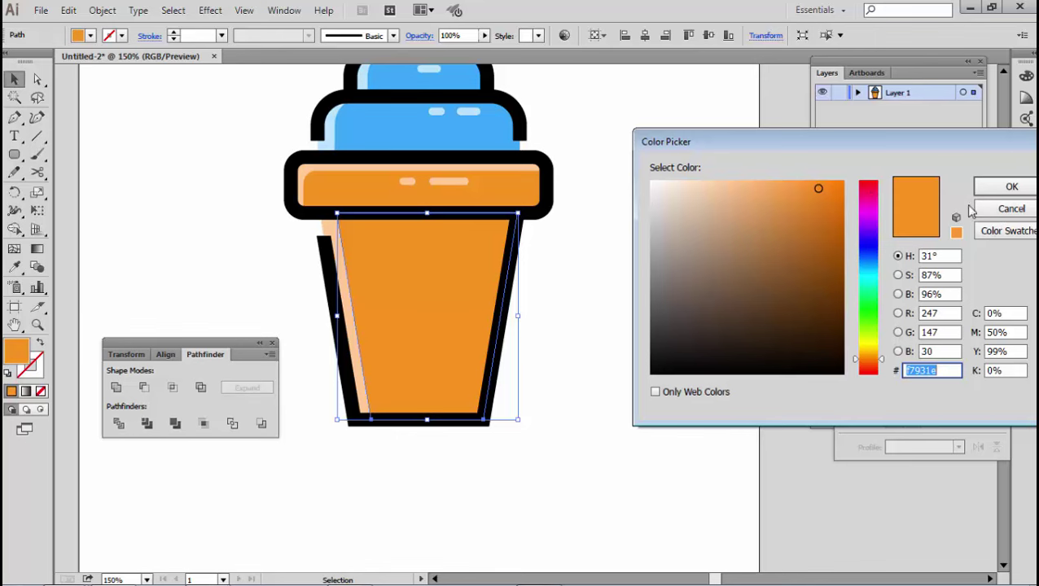
left_click(990, 211)
left_click(559, 162)
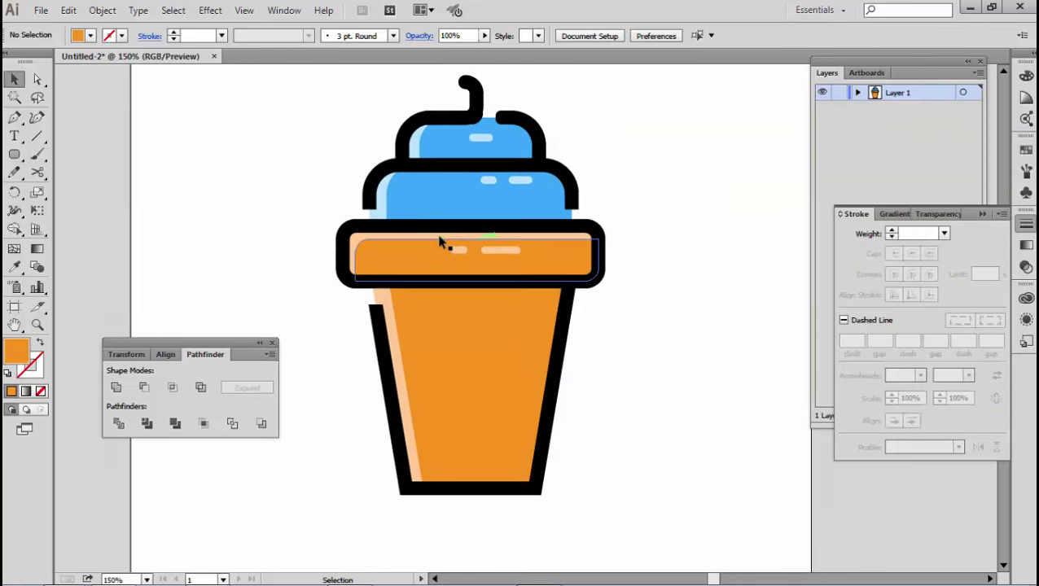
scroll(440, 238, "up", 1)
left_click(379, 273)
scroll(359, 162, "up", 2)
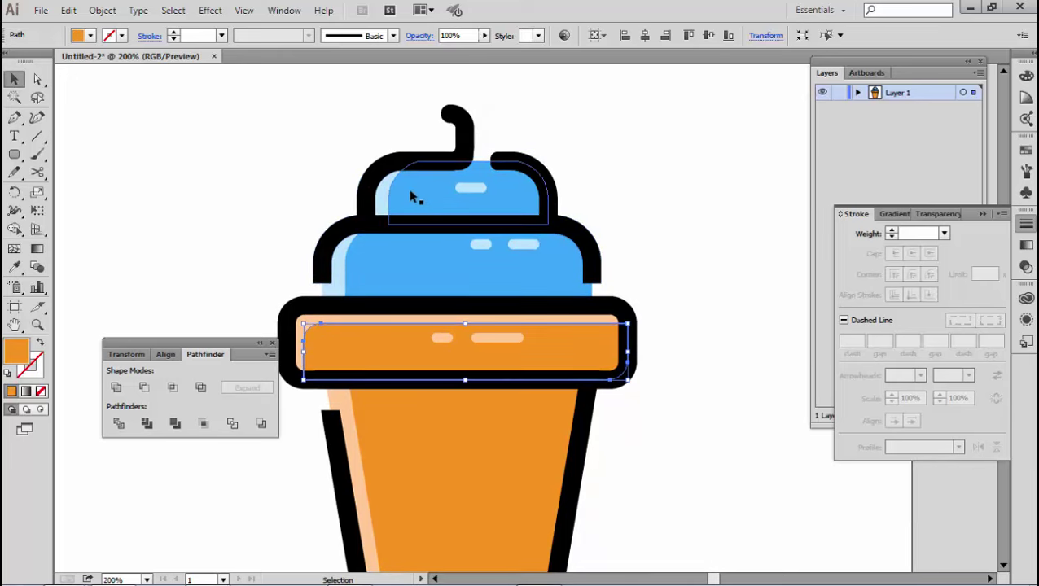
- Recolour the top blue tier red
left_click(425, 201)
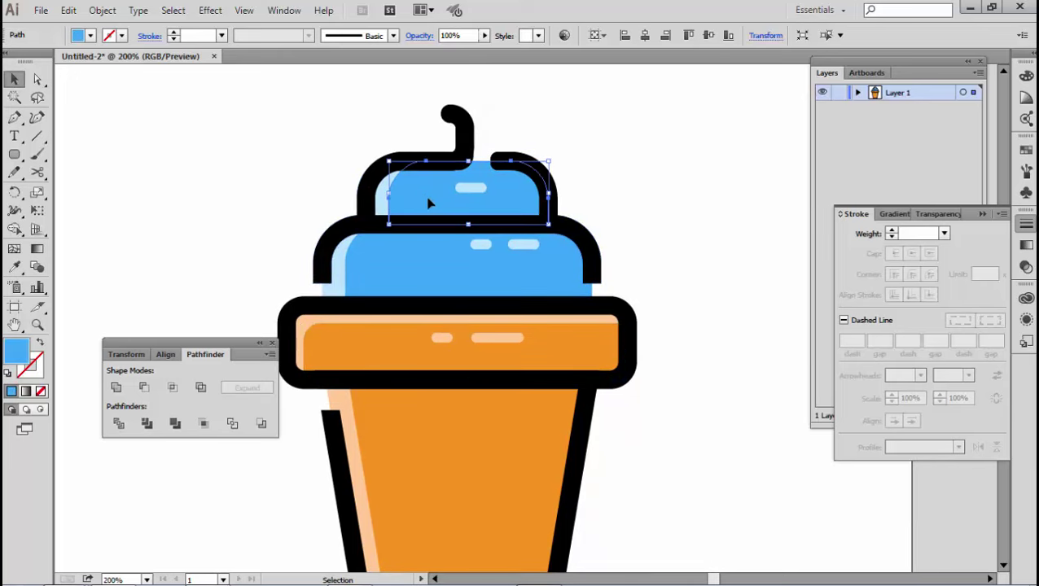
double_click(18, 350)
left_click(869, 185)
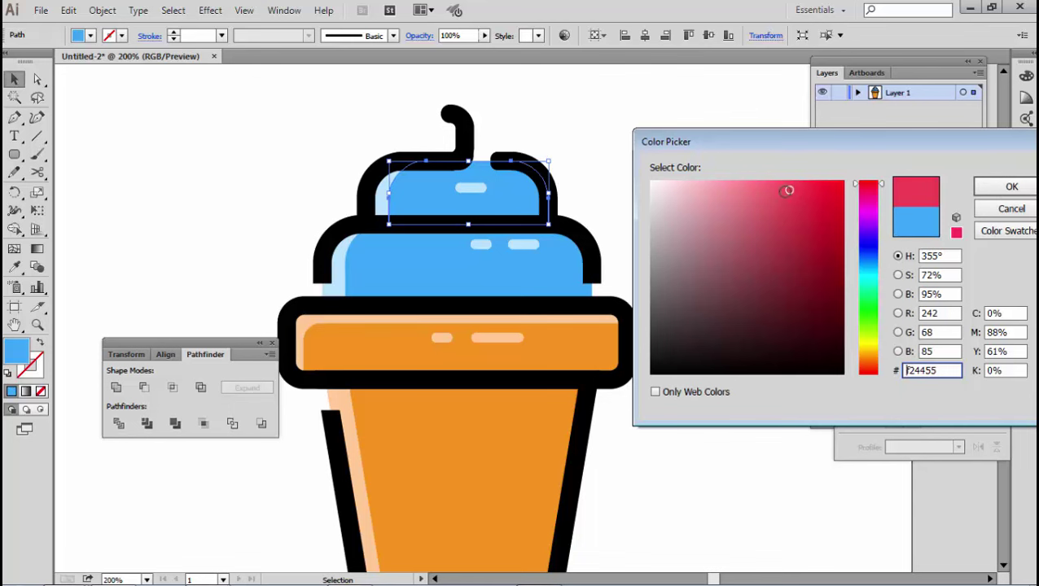
left_click(1002, 192)
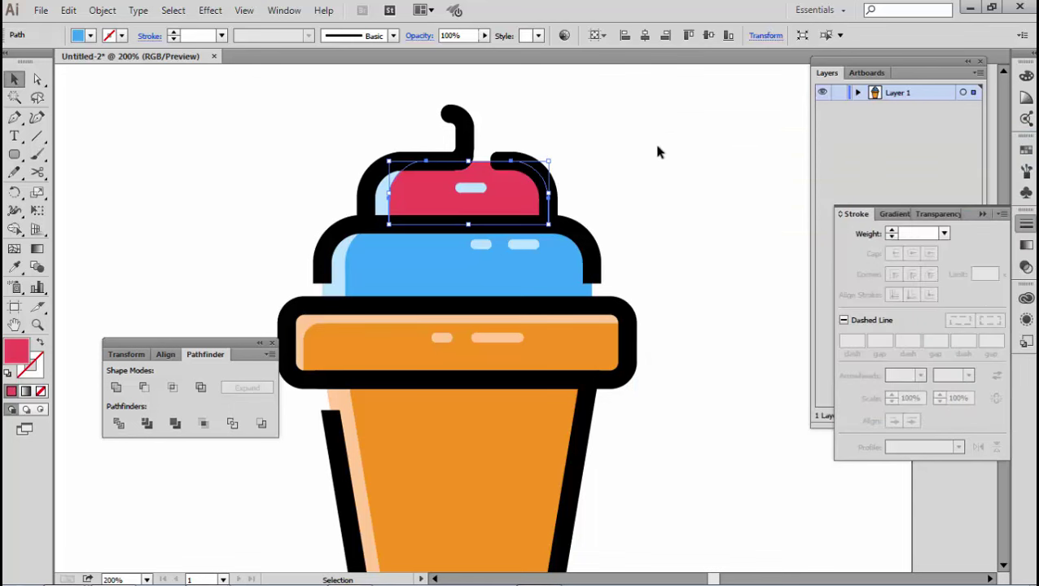
key("ctrl+shift+a")
- Give the red scoop's left-edge shading a light pink #fc9fad fill
scroll(391, 190, "up", 1)
left_click(388, 190)
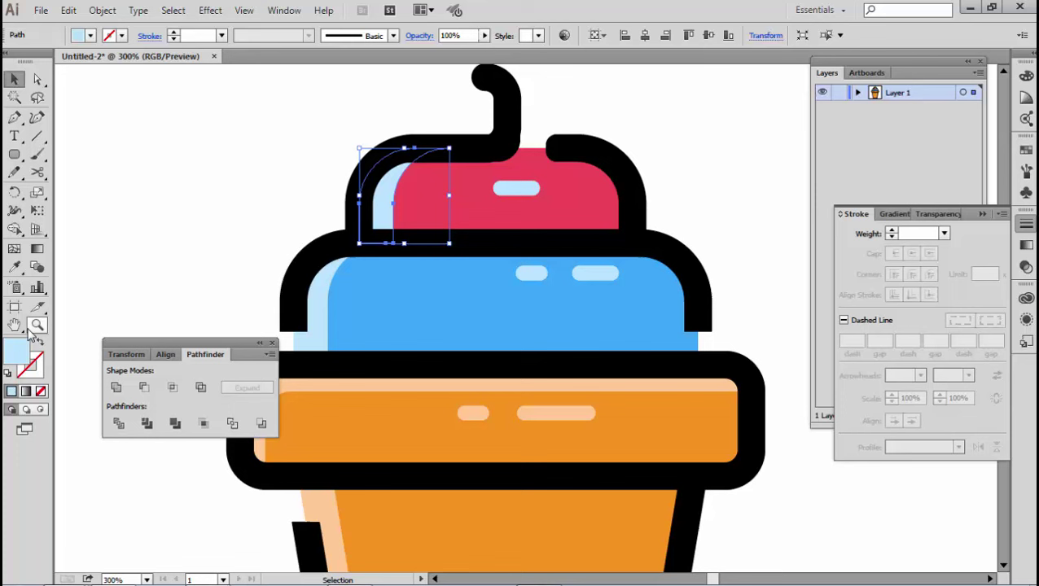
left_click(14, 267)
left_click(505, 212)
double_click(18, 353)
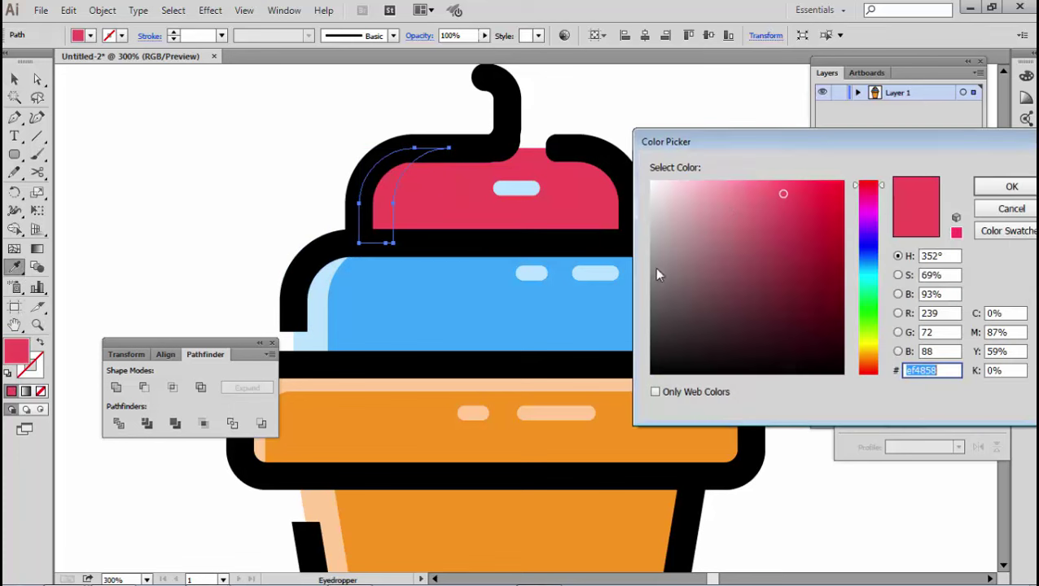
left_click(722, 182)
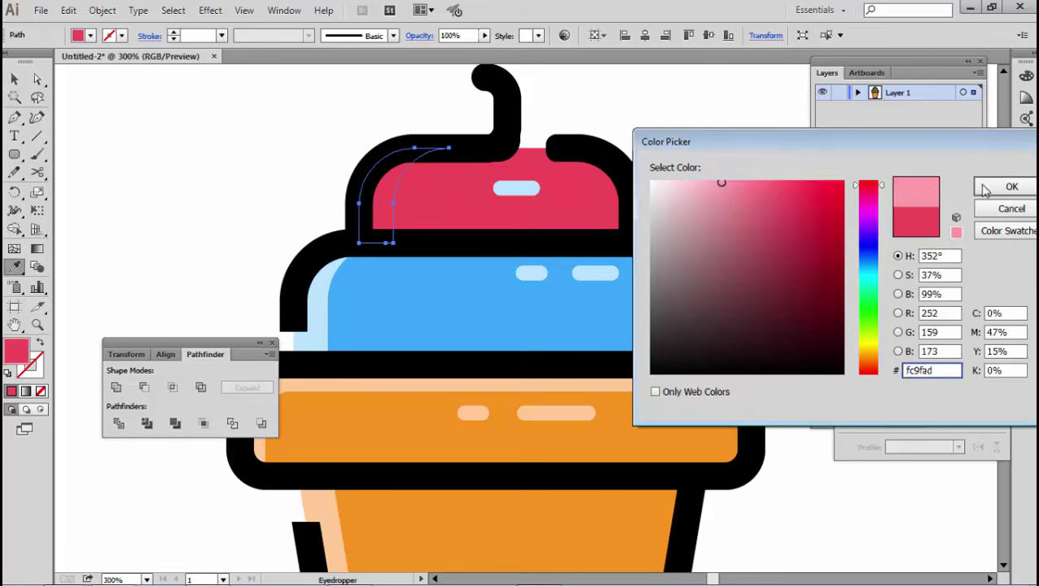
left_click(1009, 188)
key("v")
left_click(691, 178)
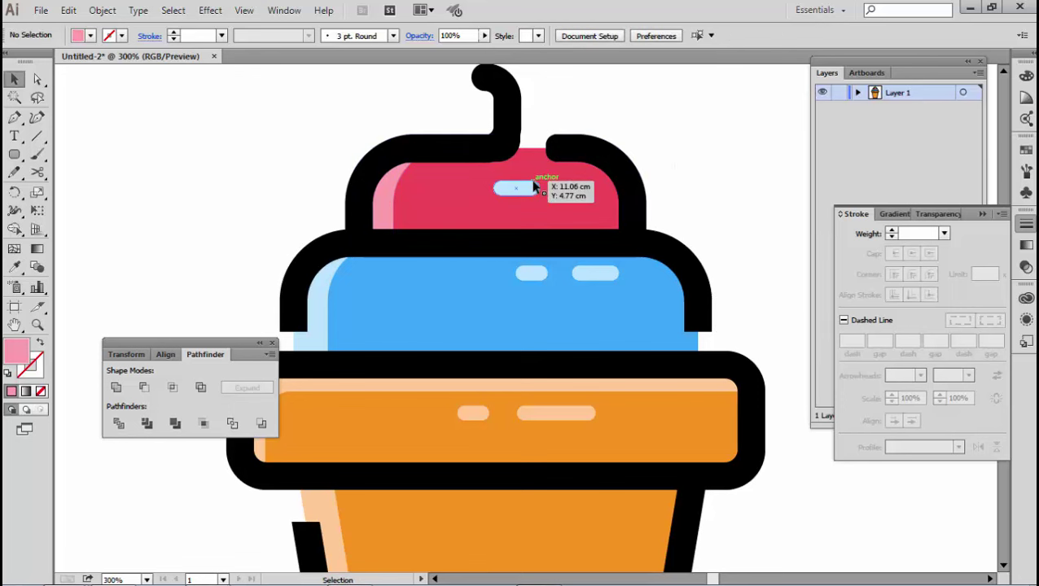
- Eyedrop the light pink onto the red scoop's highlight pill
left_click(534, 186)
left_click(14, 266)
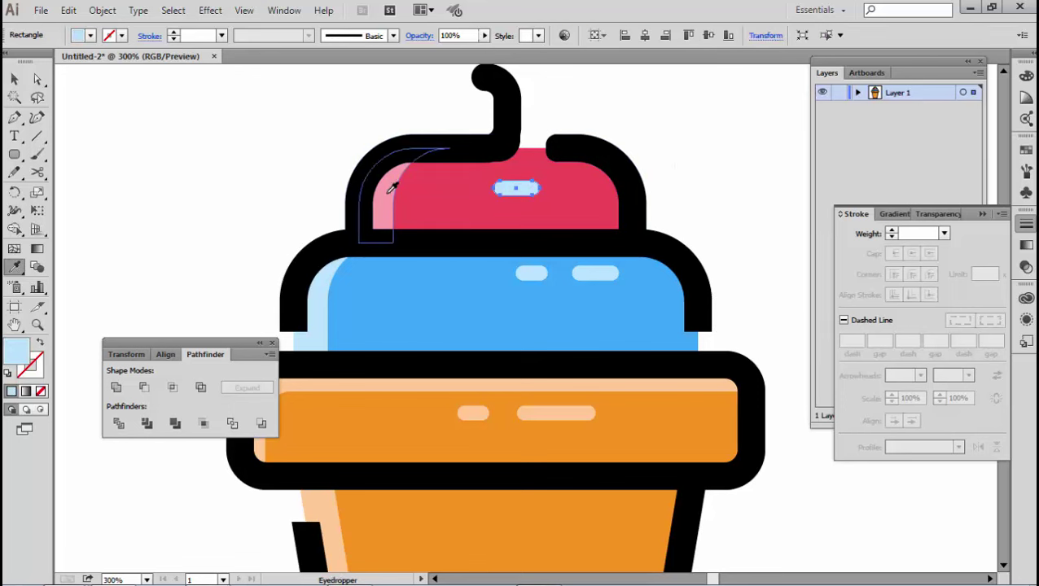
left_click(391, 188)
key("v")
left_click(214, 133)
scroll(514, 206, "down", 1)
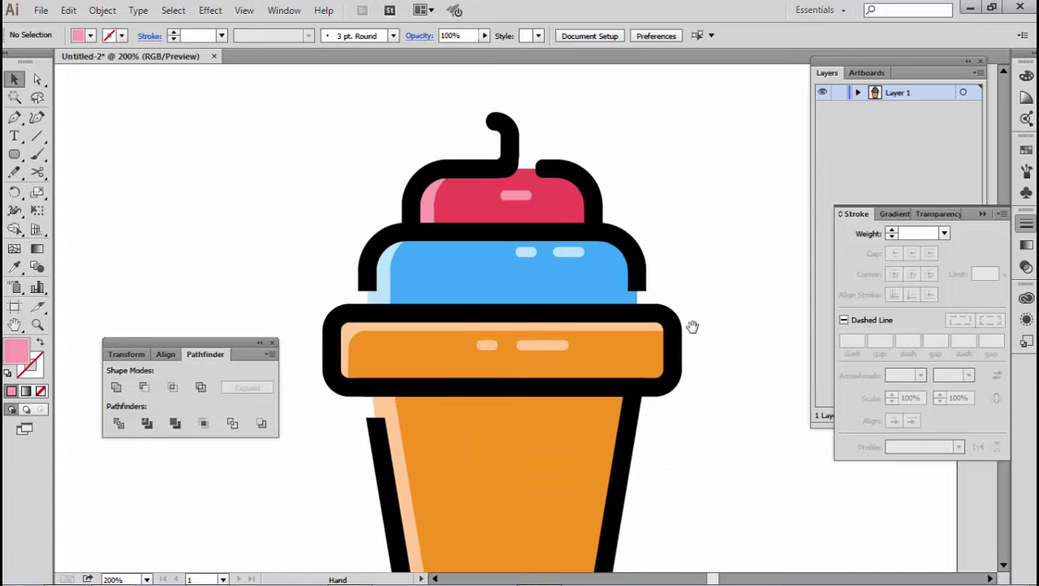
left_click_drag(691, 326, 644, 218)
- Make a trial duplicate of the cup body offset up-left and reposition it
scroll(468, 317, "down", 2)
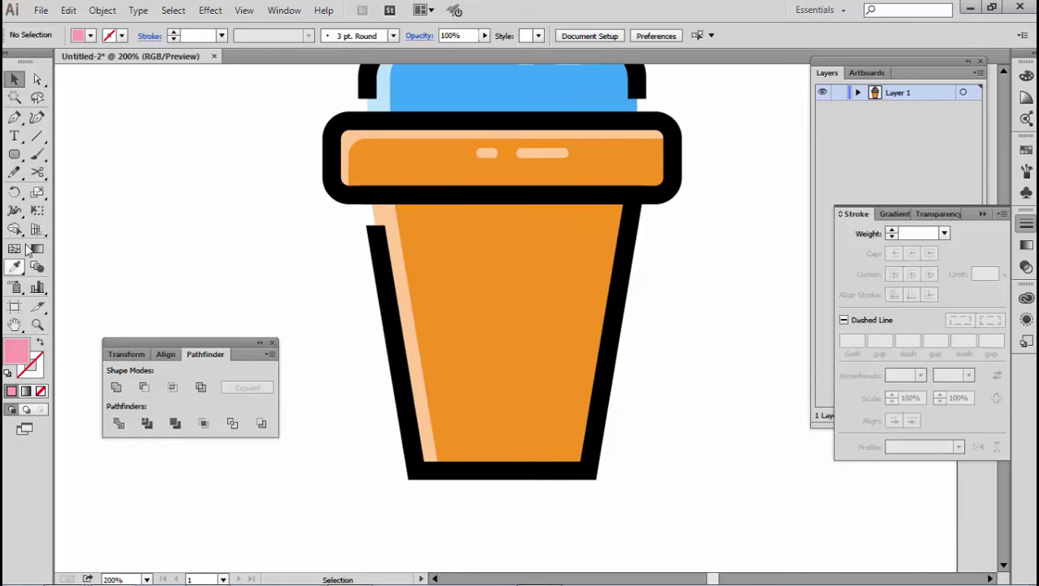
left_click(19, 122)
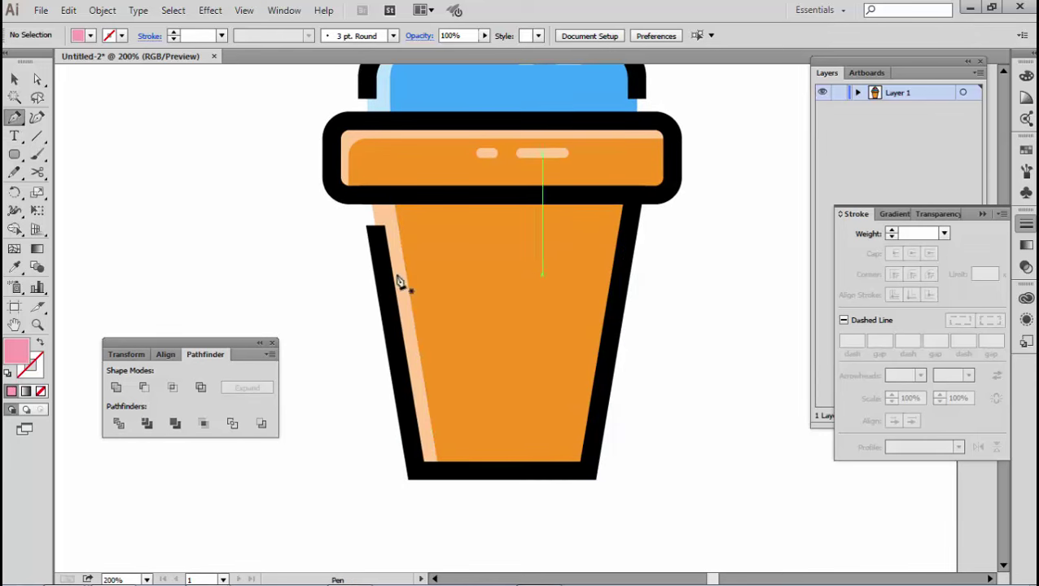
key("v")
left_click_drag(543, 361, 523, 343)
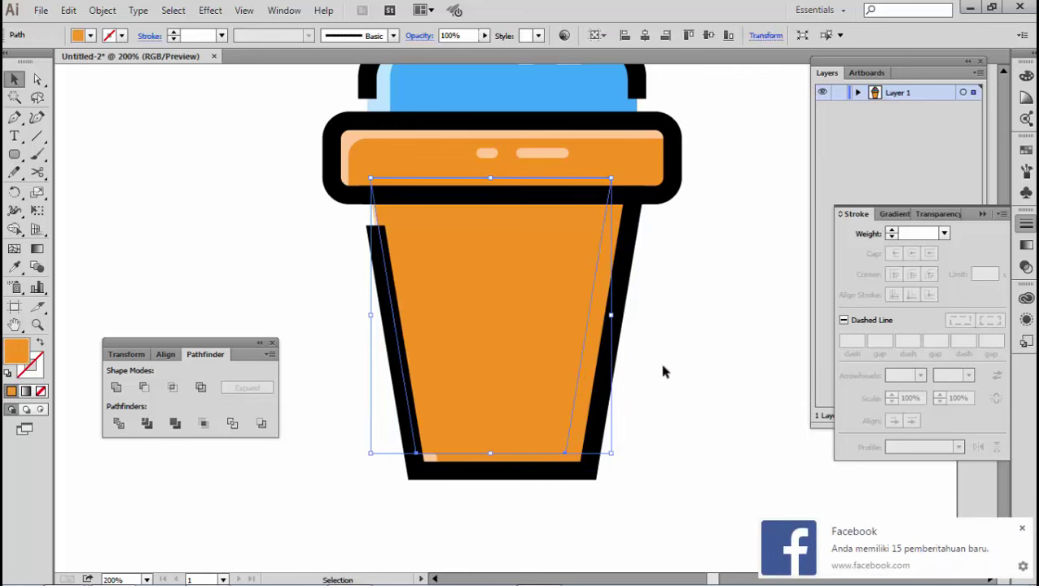
left_click(678, 391)
scroll(643, 391, "down", 1)
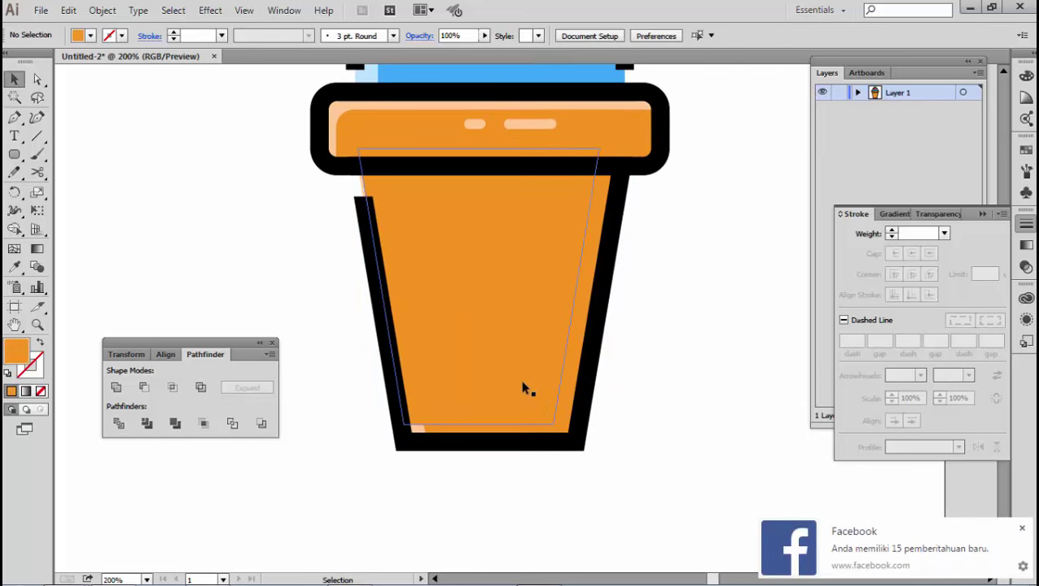
left_click_drag(522, 387, 519, 393)
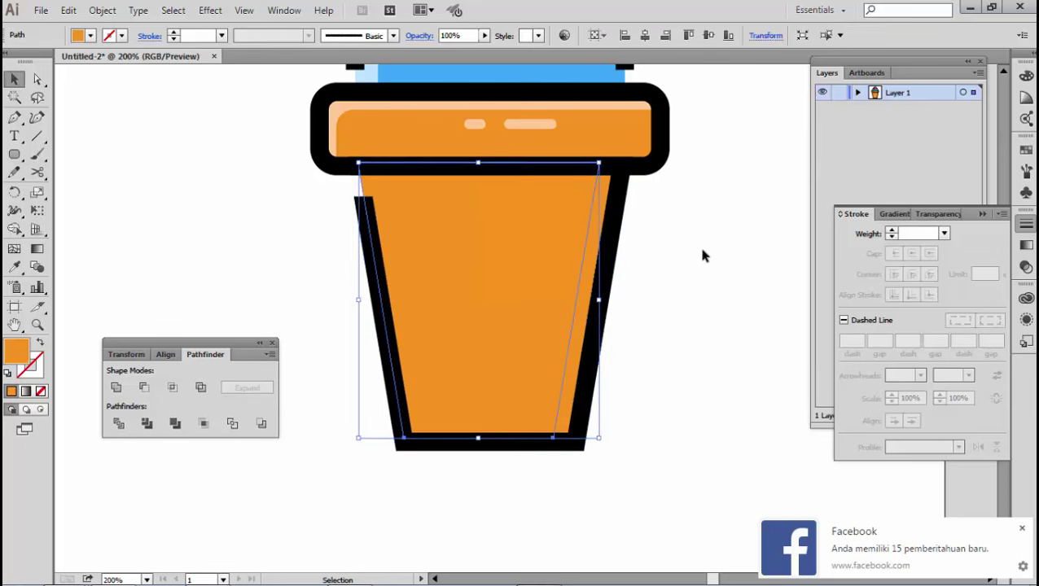
- Copy the cup body slightly left and Pathfinder-Divide it with the original
left_click(666, 287)
left_click(552, 327)
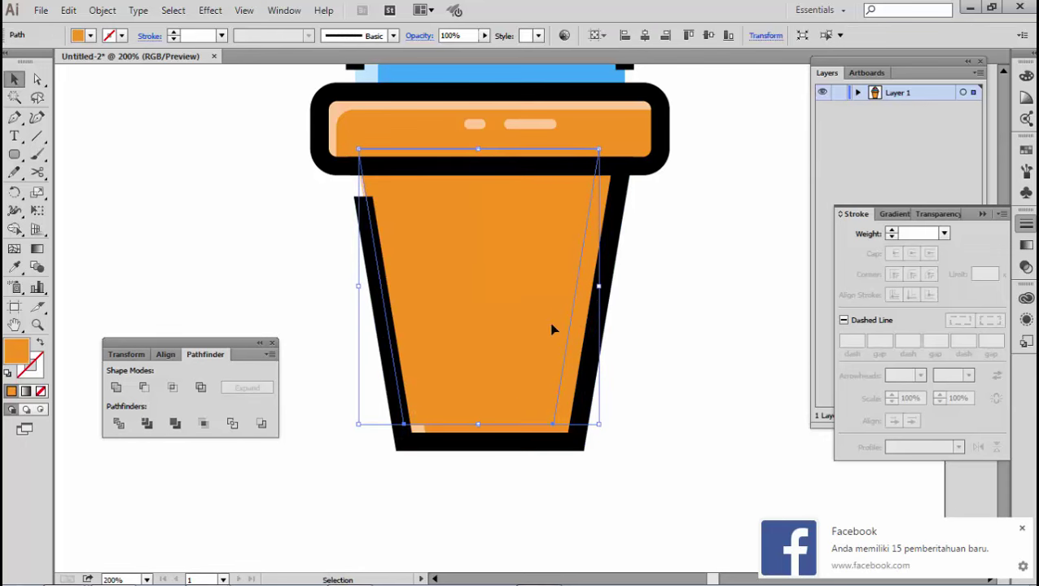
left_click(702, 321)
left_click_drag(550, 333, 528, 337)
left_click(594, 283, "shift")
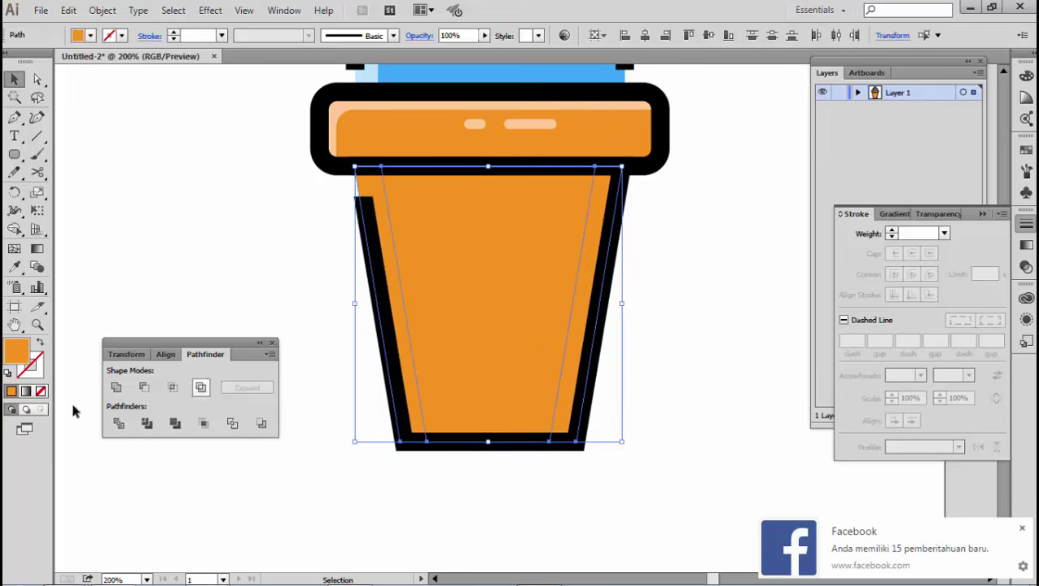
left_click(120, 421)
- Ungroup the divided pieces and delete the thin left sliver
right_click(479, 274)
left_click(498, 364)
left_click(663, 301)
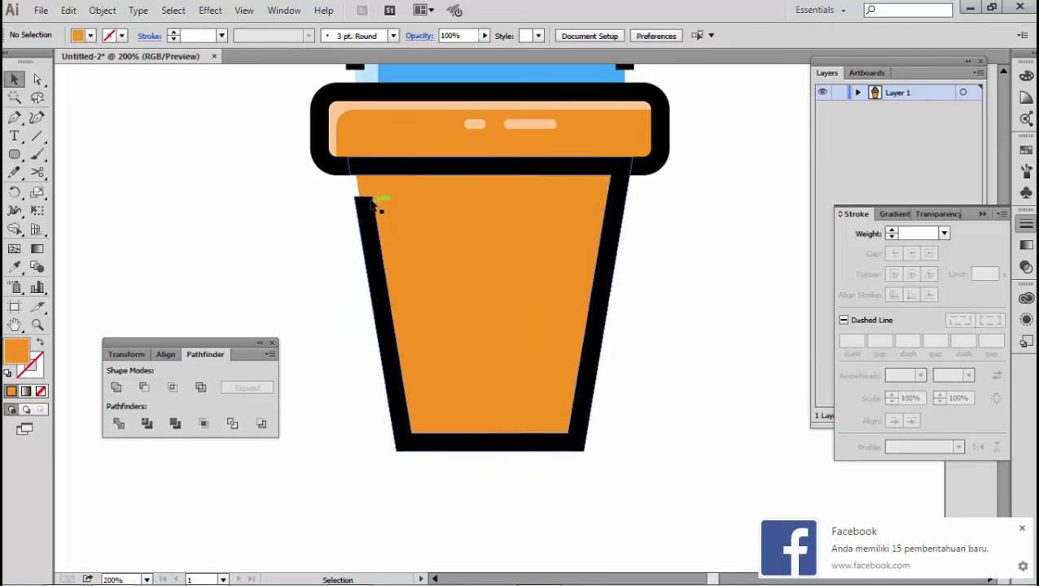
left_click(376, 207)
left_click(68, 9)
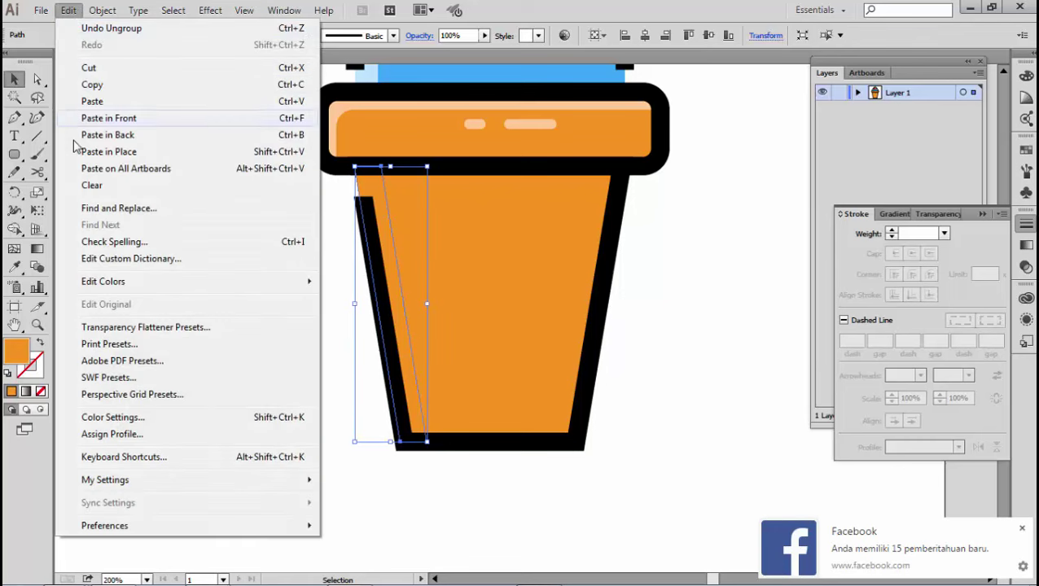
left_click(86, 192)
- Fill the right sliver with darker orange #e1660c
left_click(587, 301)
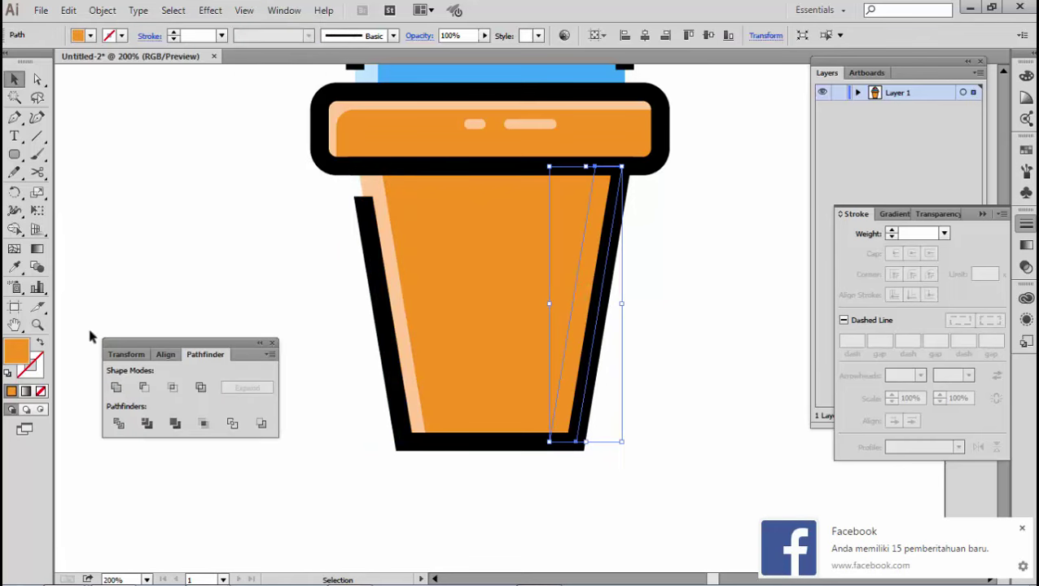
double_click(19, 350)
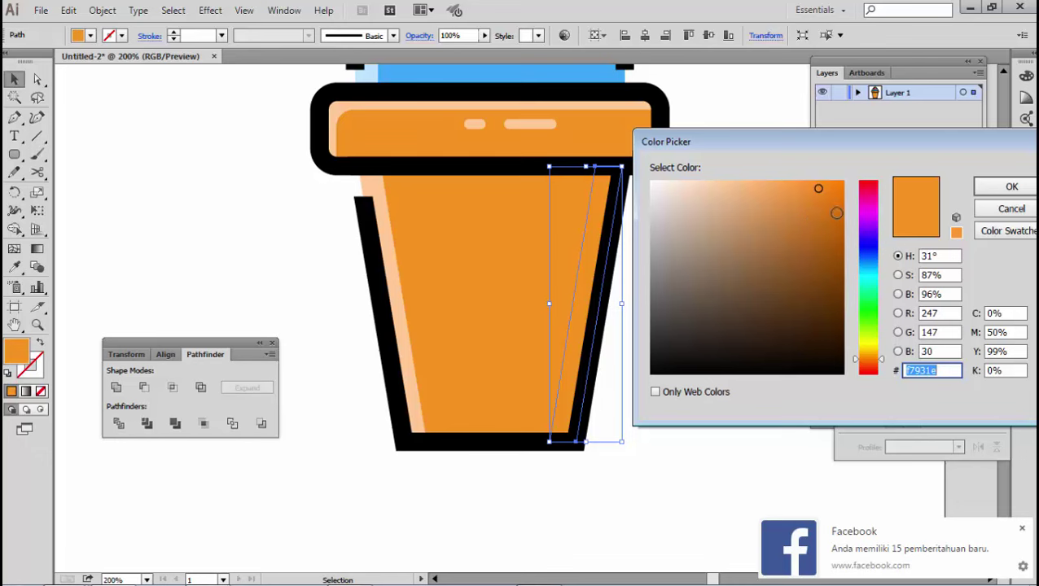
type("e1660c")
key("Return")
left_click(633, 274)
- Round the square bottom end of the blue scoop's right black outline using the live-corner widget
key("ctrl+minus")
key("ctrl+minus")
key("ctrl+minus")
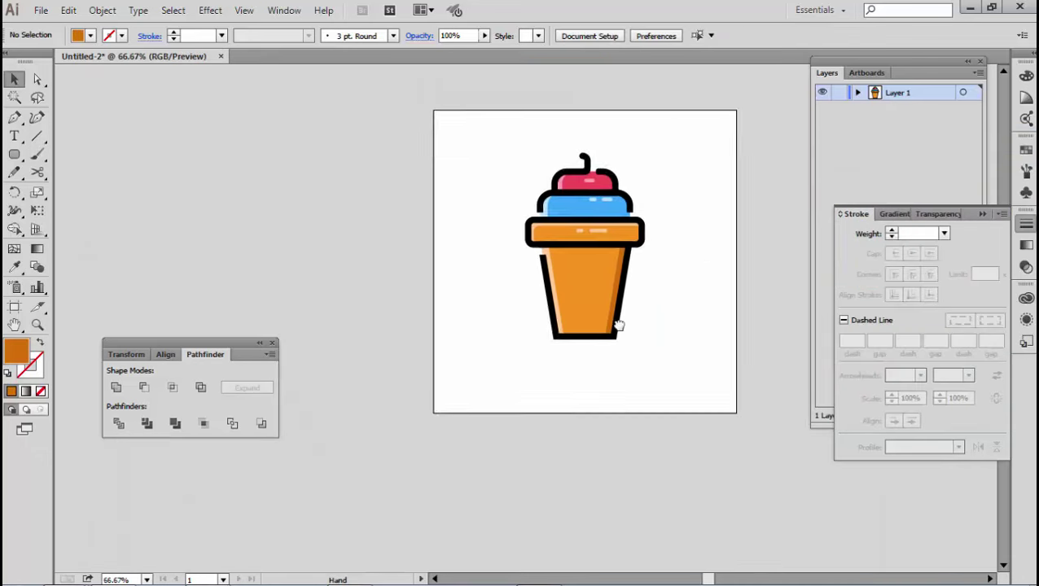
key("ctrl+plus")
key("ctrl+plus")
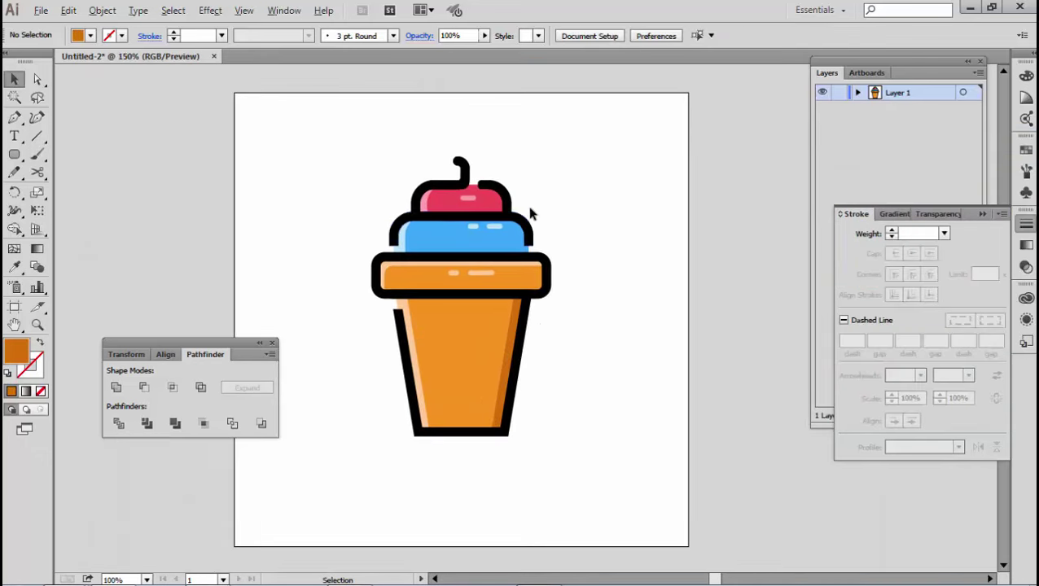
key("ctrl+plus")
left_click(535, 245)
key("ctrl+plus")
key("ctrl+plus")
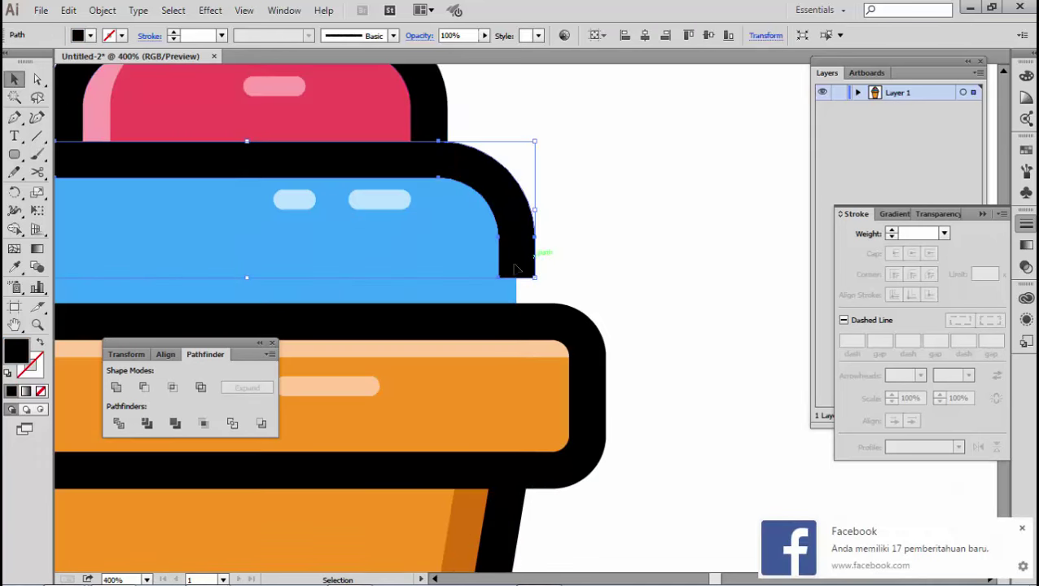
key("a")
mouse_move(493, 258)
left_mouse_down()
mouse_move(529, 275)
mouse_move(524, 257)
left_mouse_up()
left_click(585, 250)
key("v")
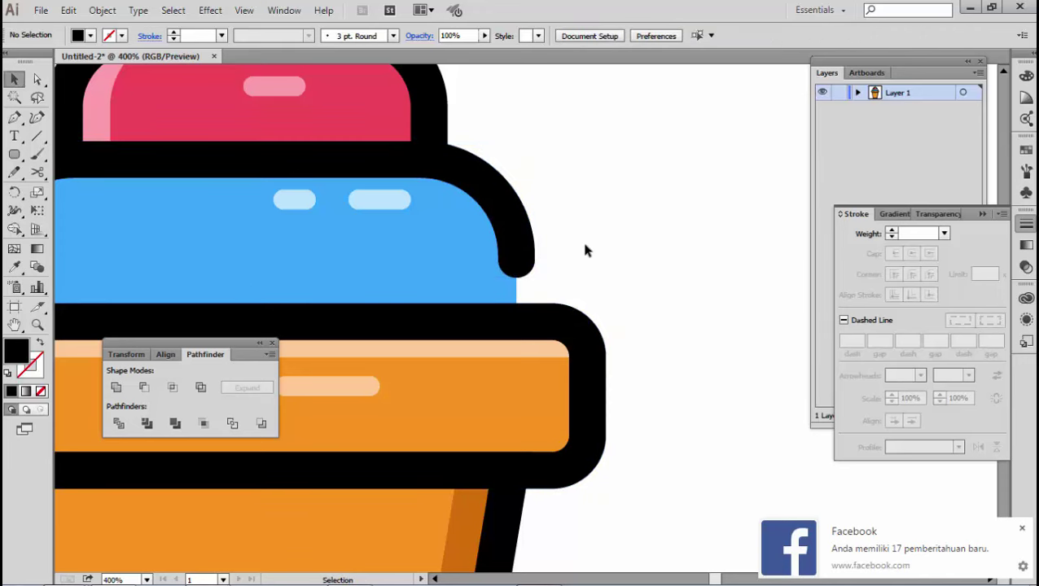
- Scroll over the artwork and hide all panels with Tab to view the finished icon
scroll(582, 273, "down", 2)
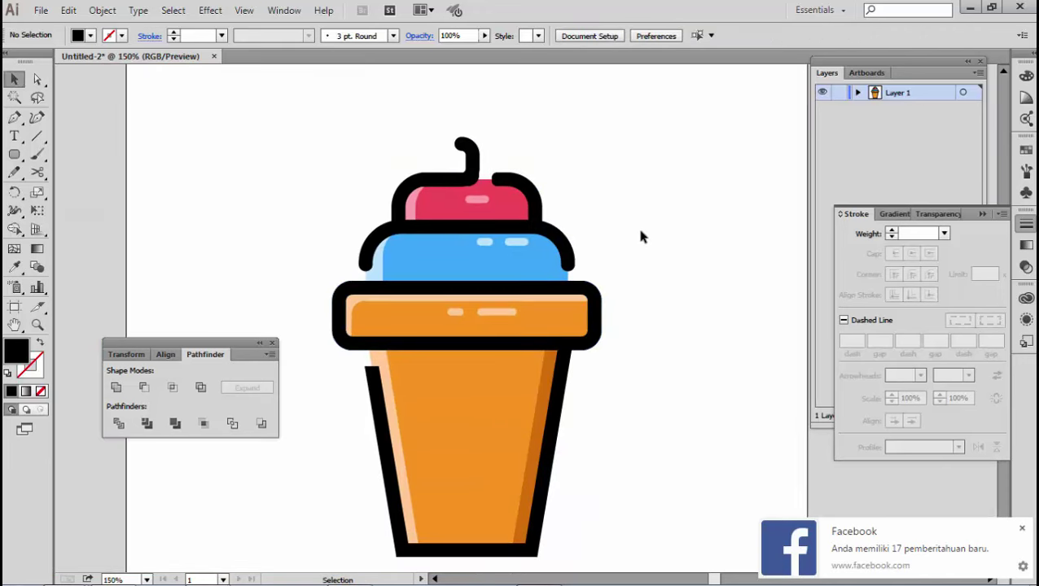
scroll(610, 295, "down", 1)
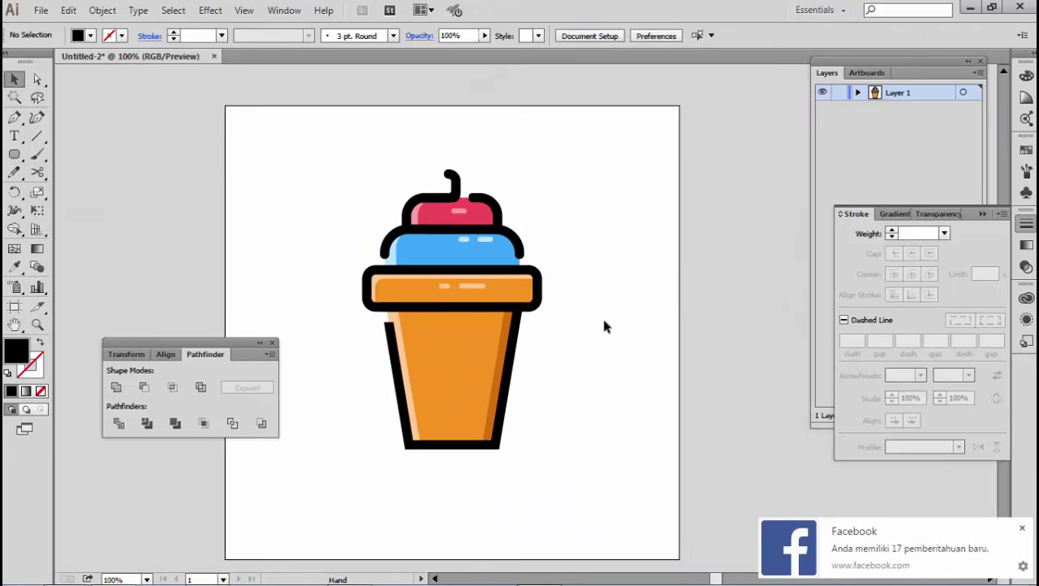
scroll(622, 303, "down", 1)
scroll(546, 358, "up", 1)
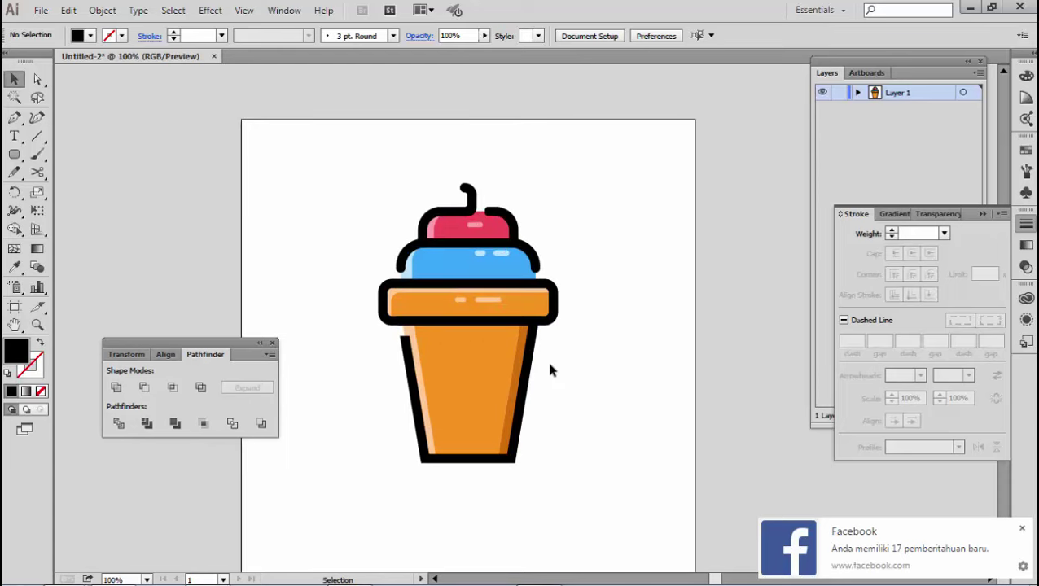
scroll(559, 366, "up", 1)
key("Tab")
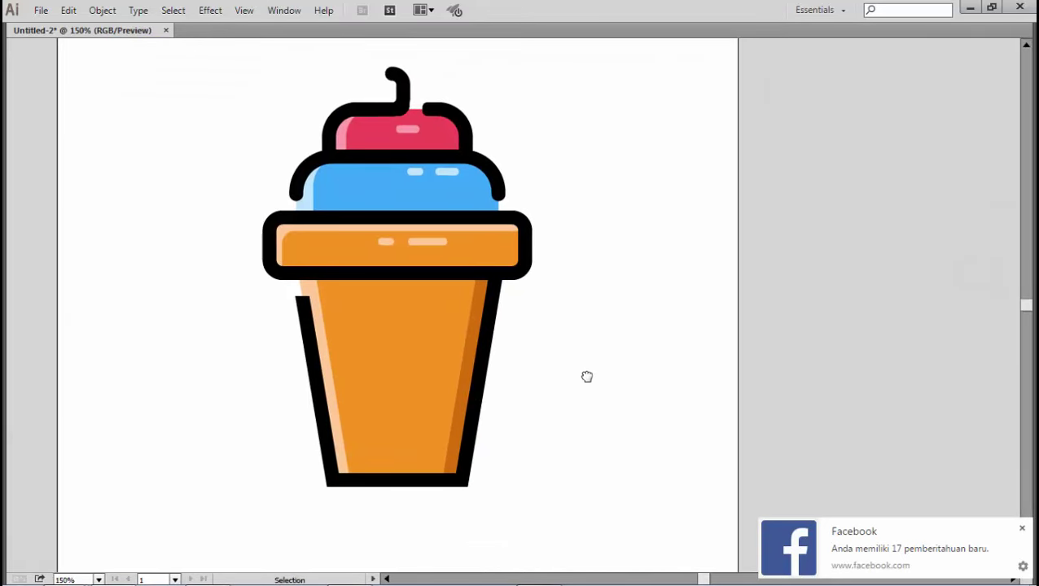